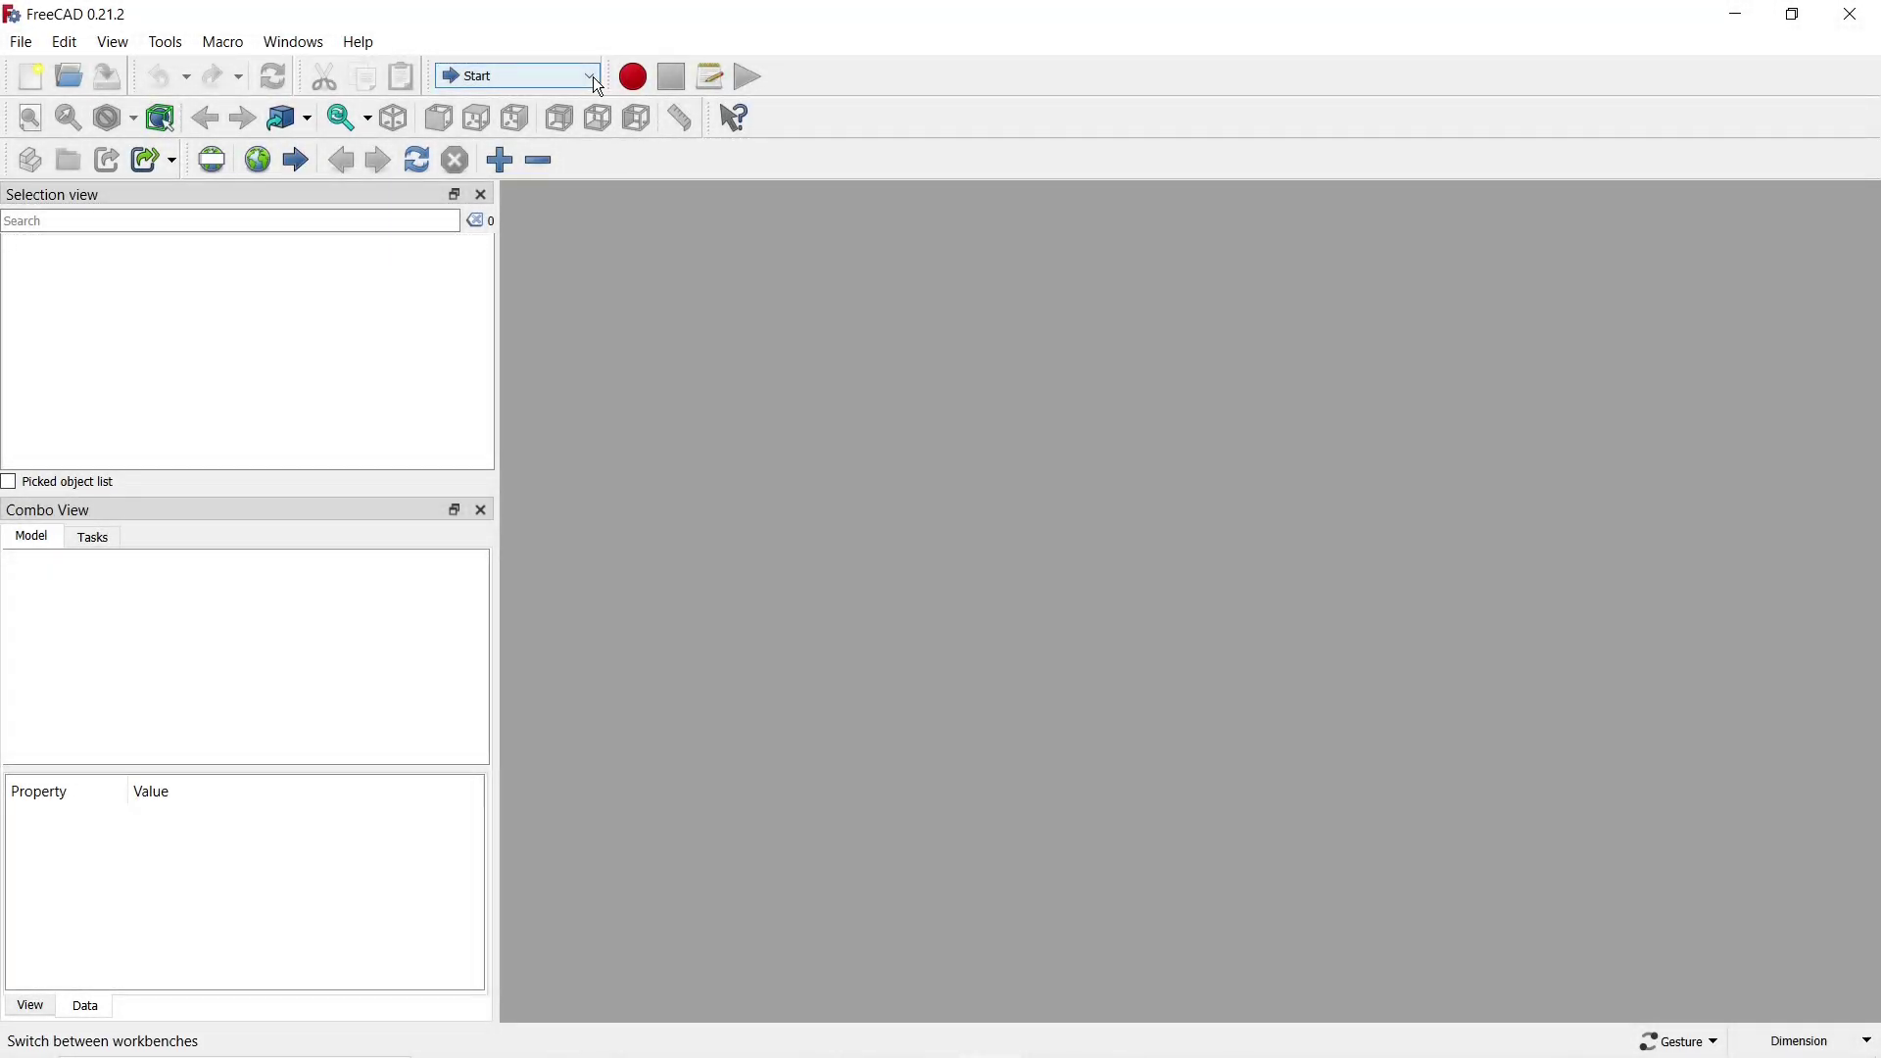
- In Part Design, create a new document with a body and an empty XY-plane sketch
click(591, 77)
click(534, 217)
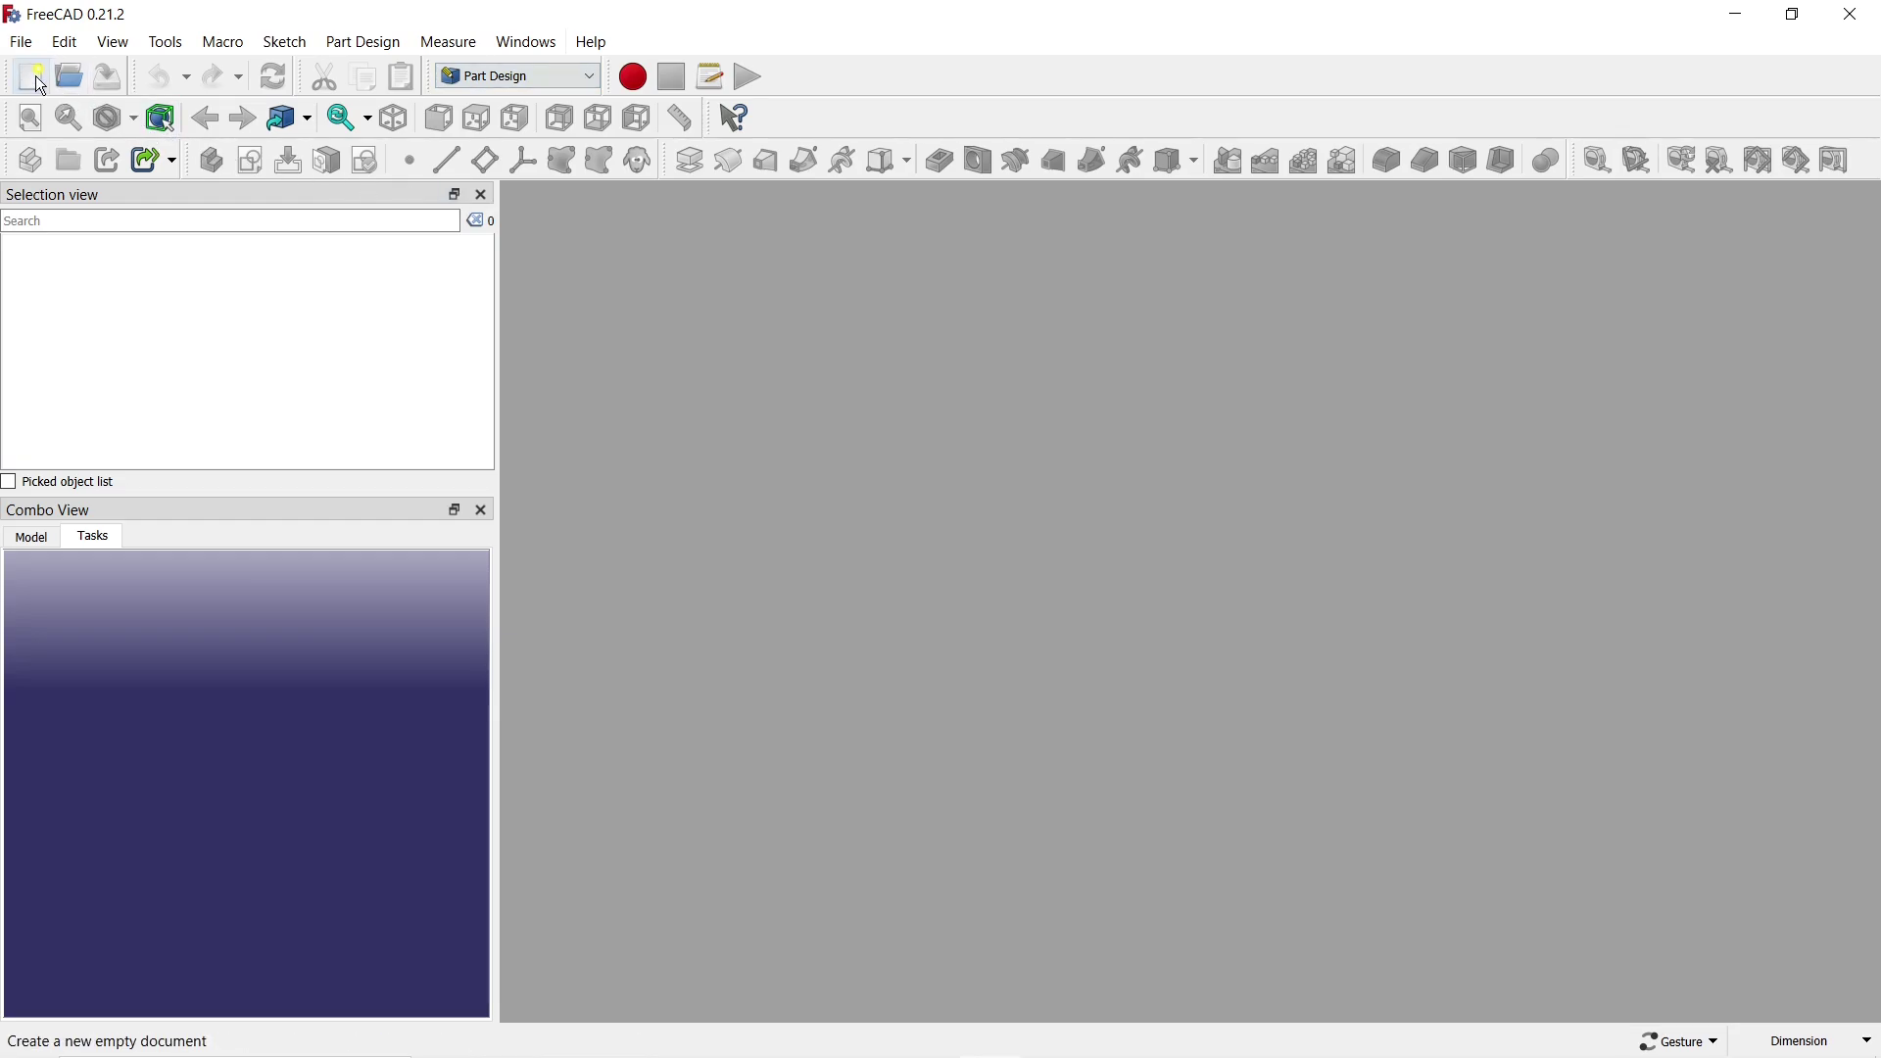
click(35, 79)
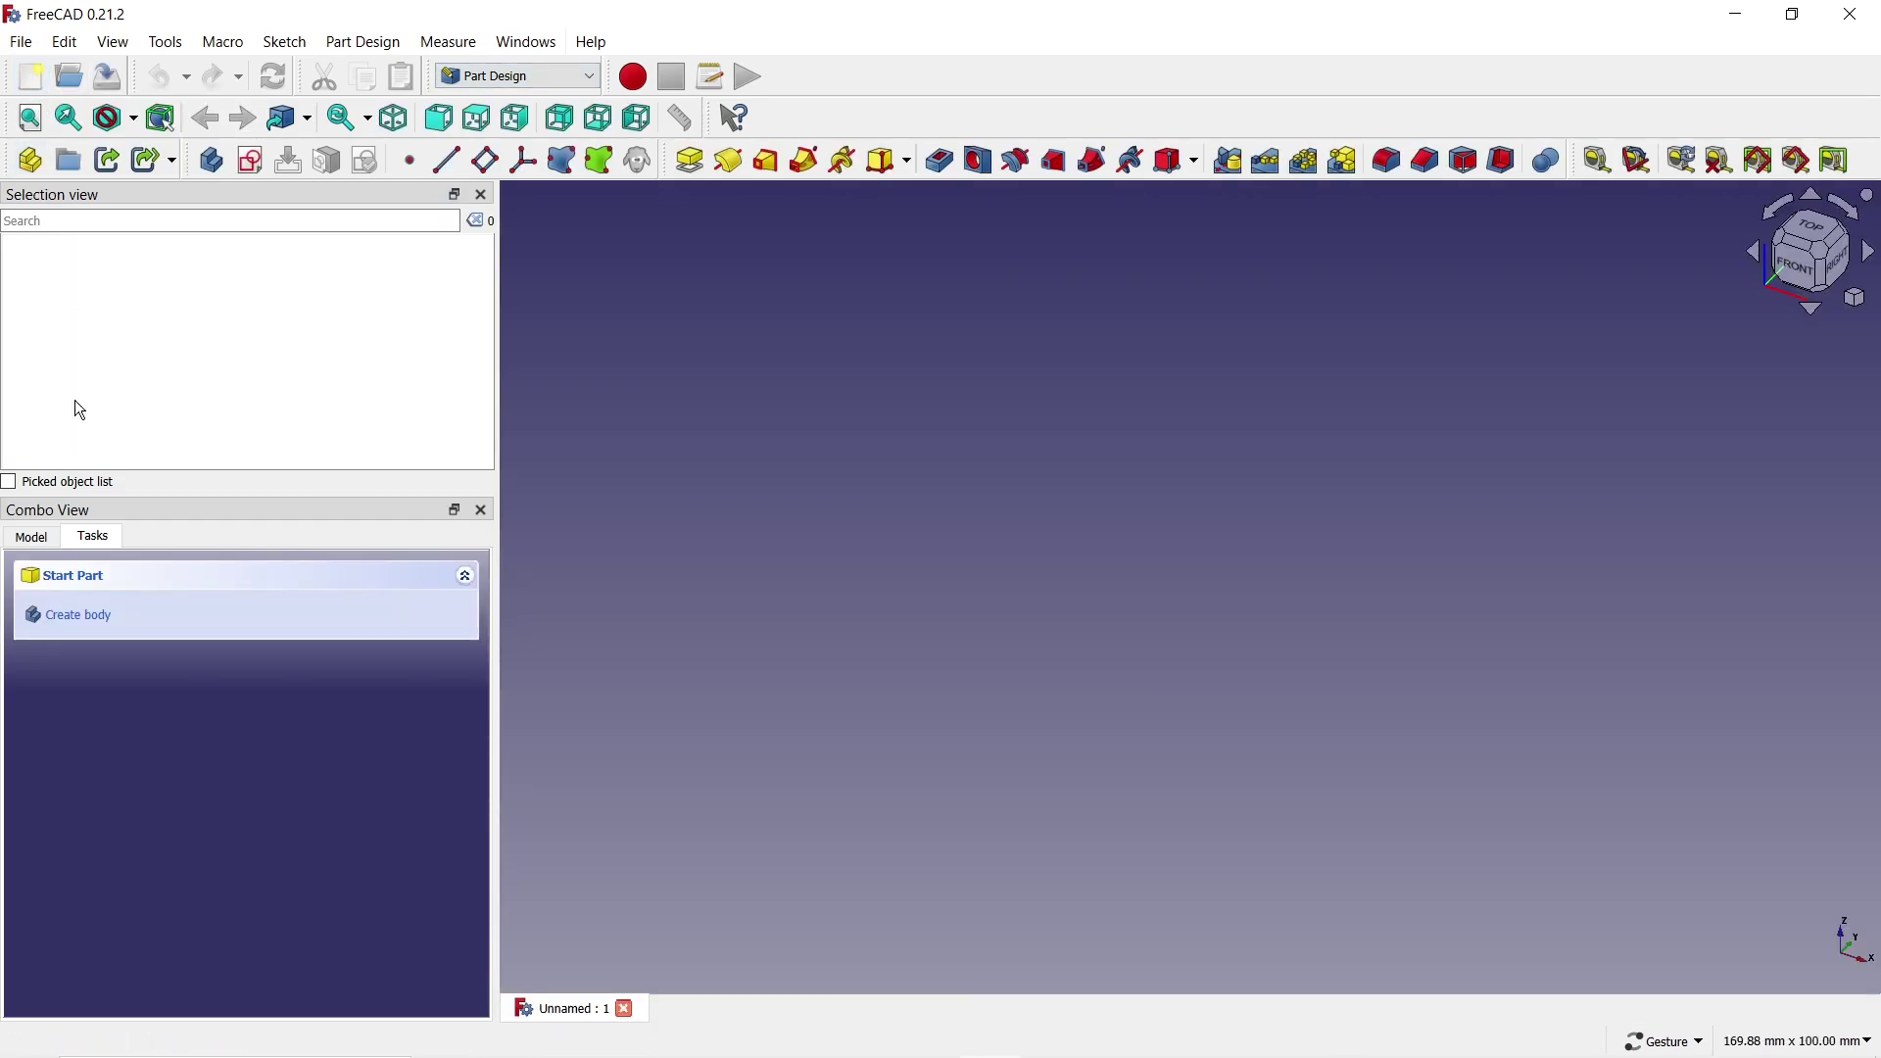
click(80, 617)
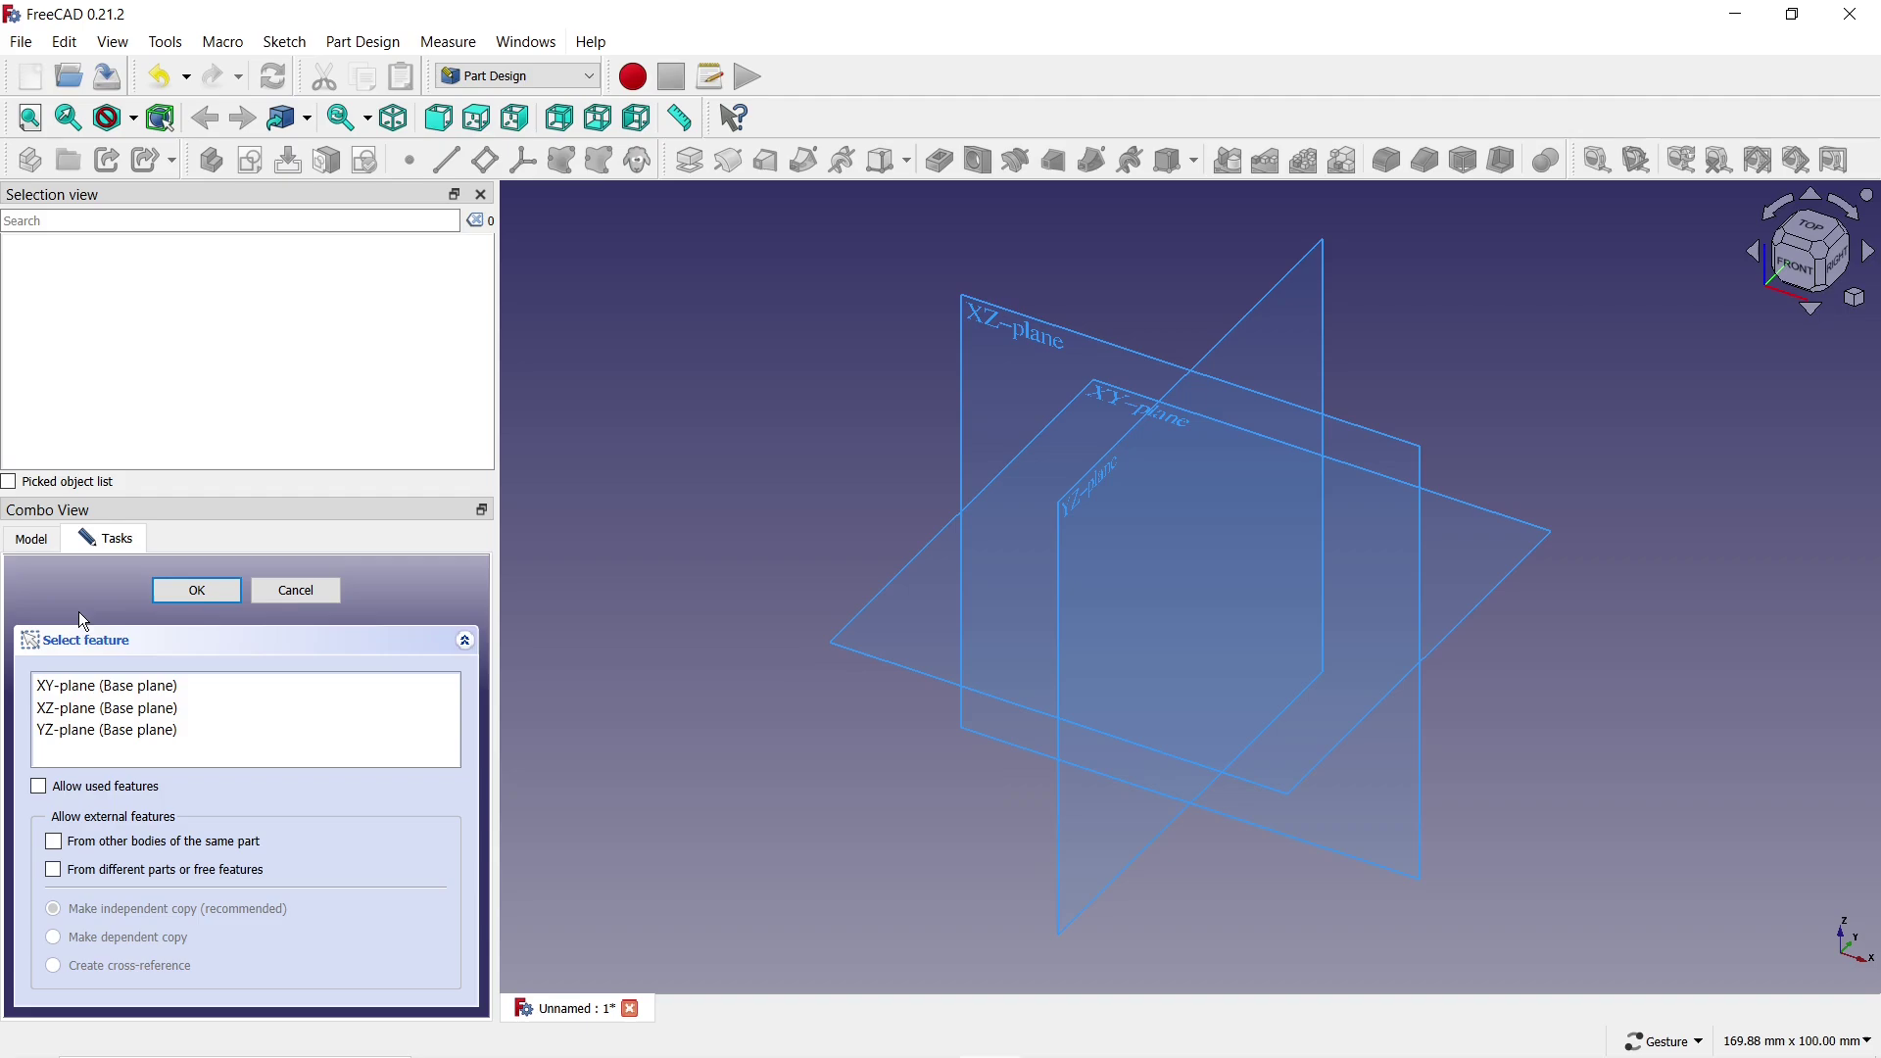
click(78, 685)
click(155, 594)
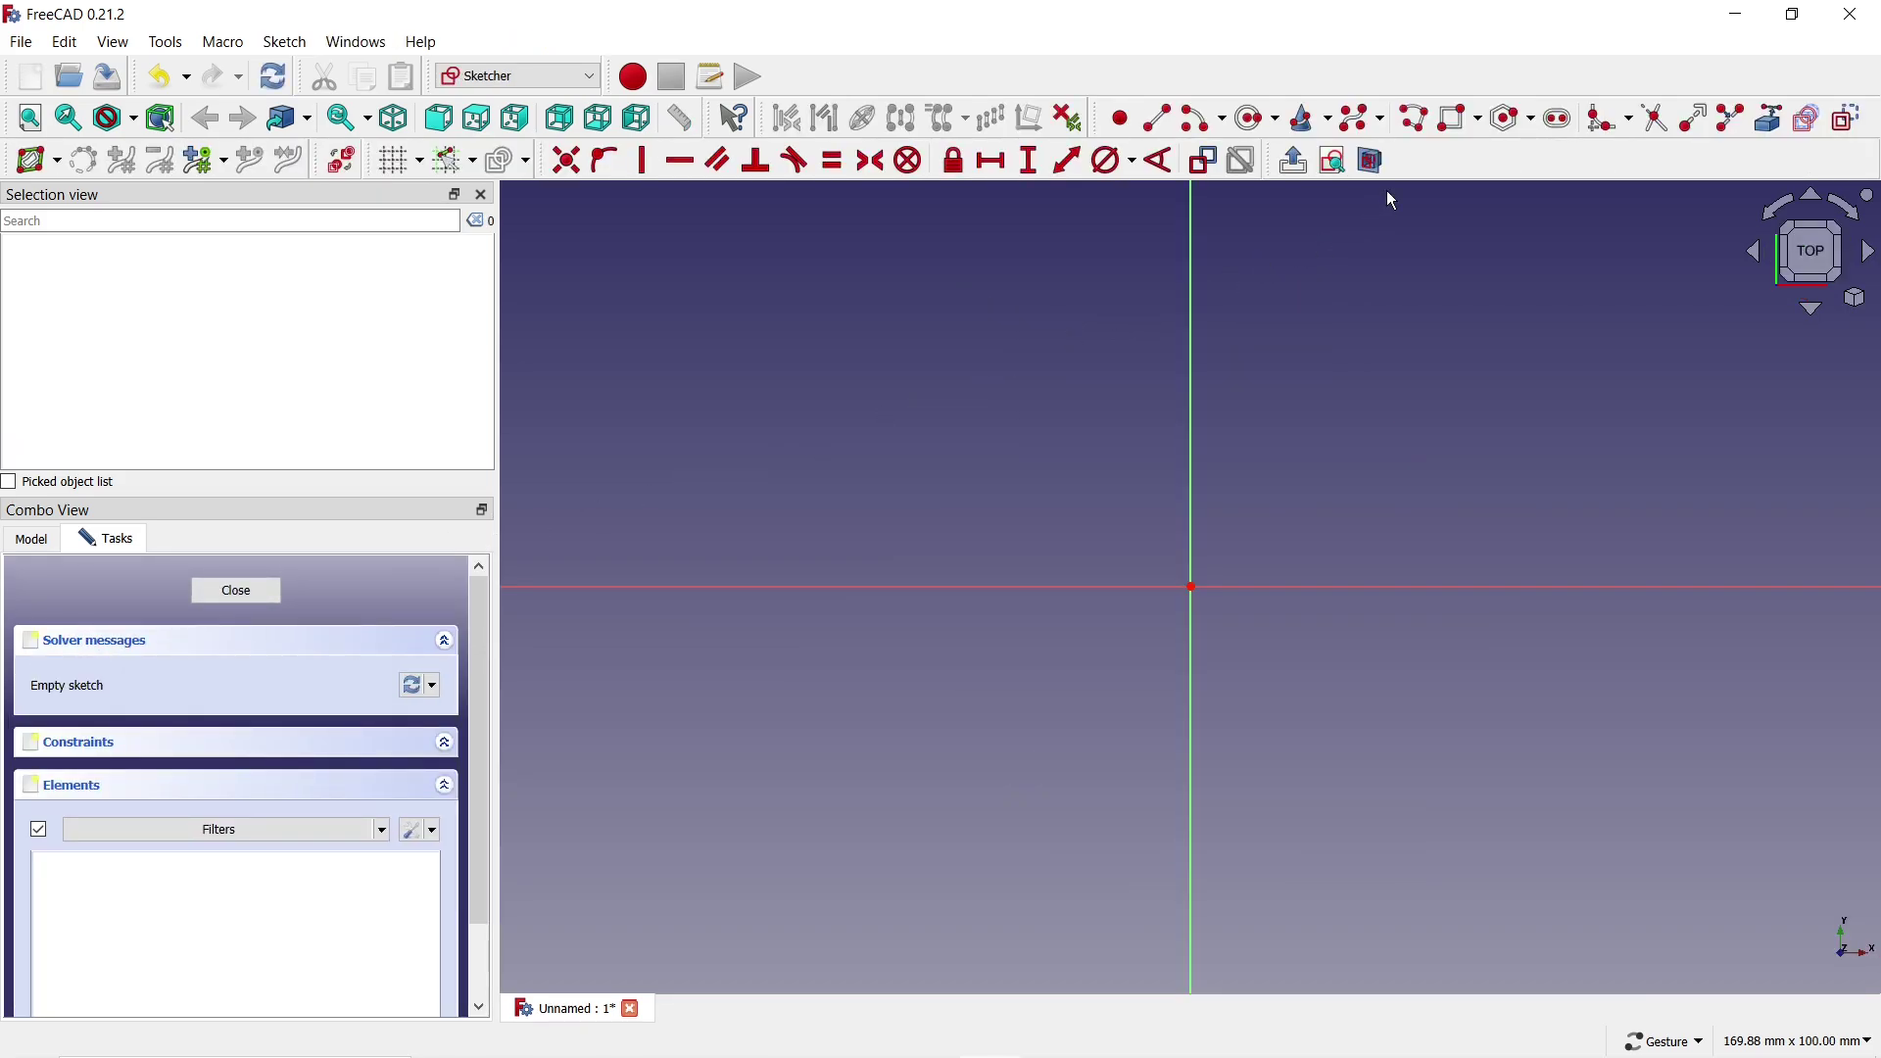
- Draw a centred rectangle with its centre on the origin
click(1484, 123)
click(1470, 181)
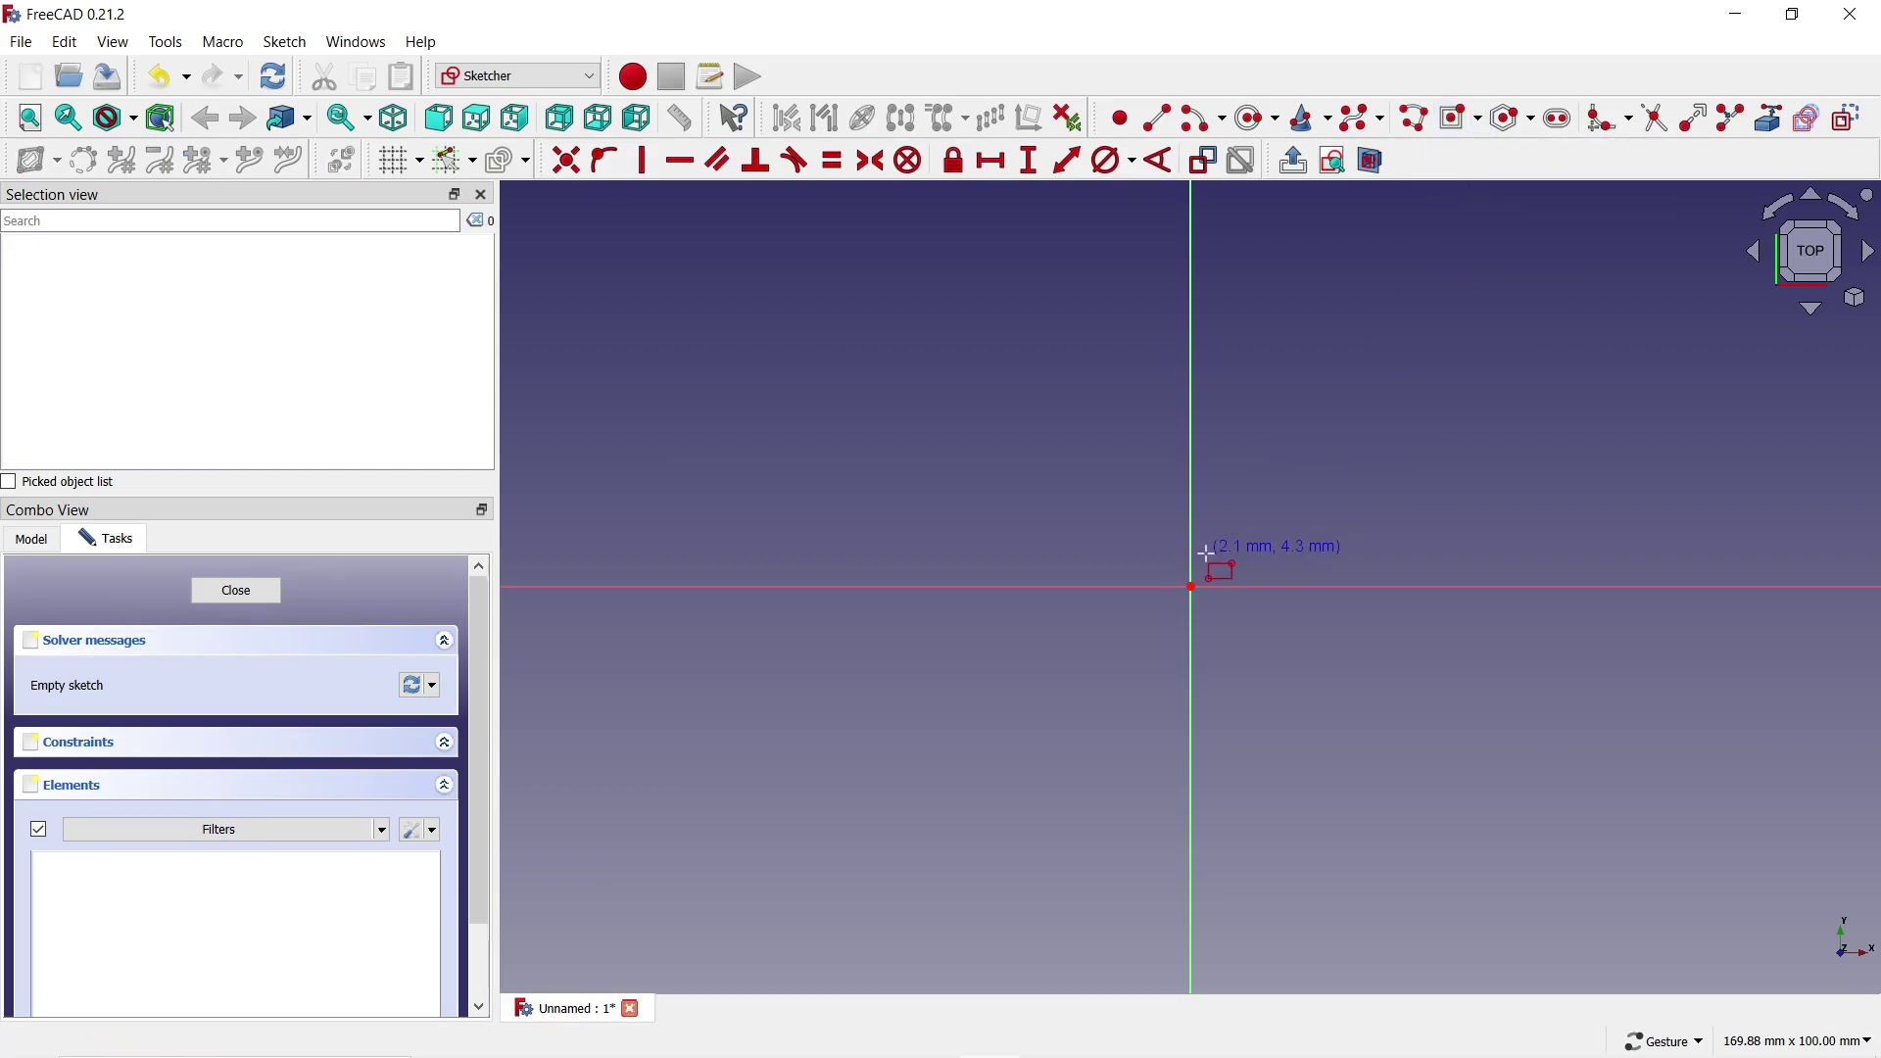
click(1194, 589)
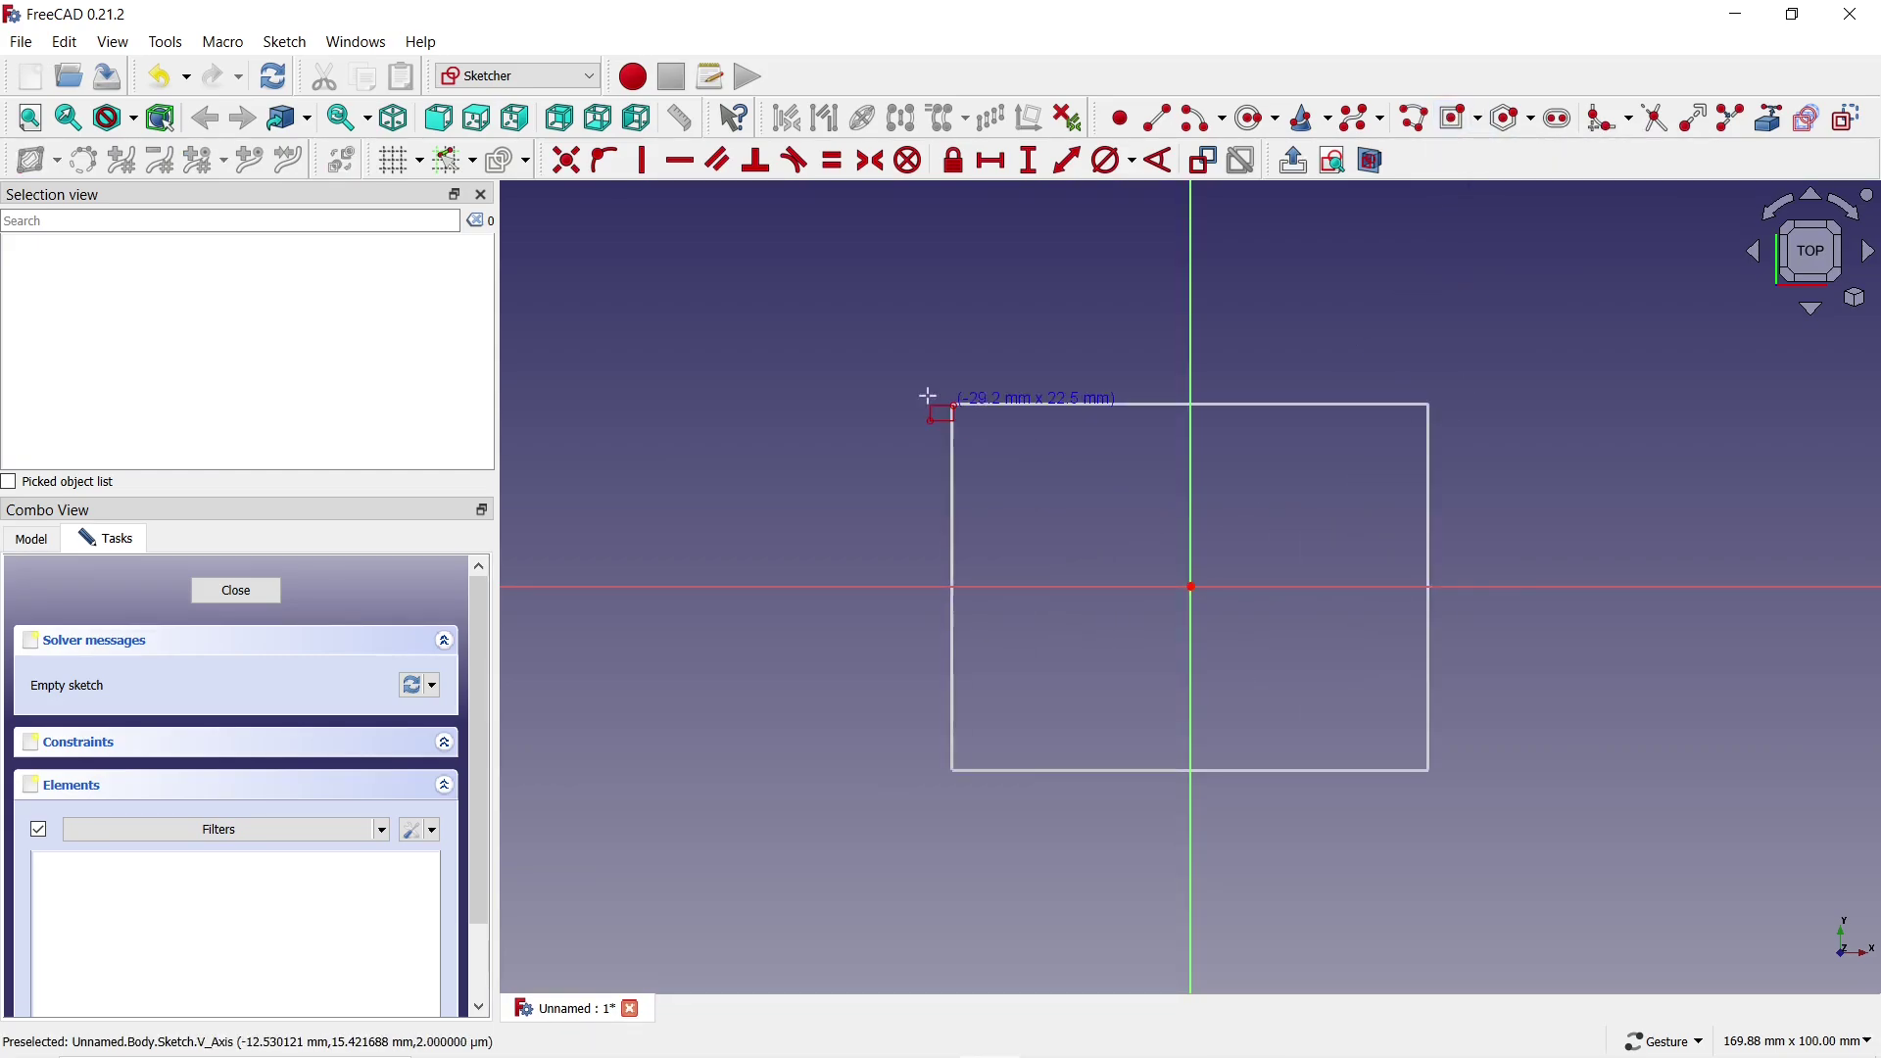
click(819, 391)
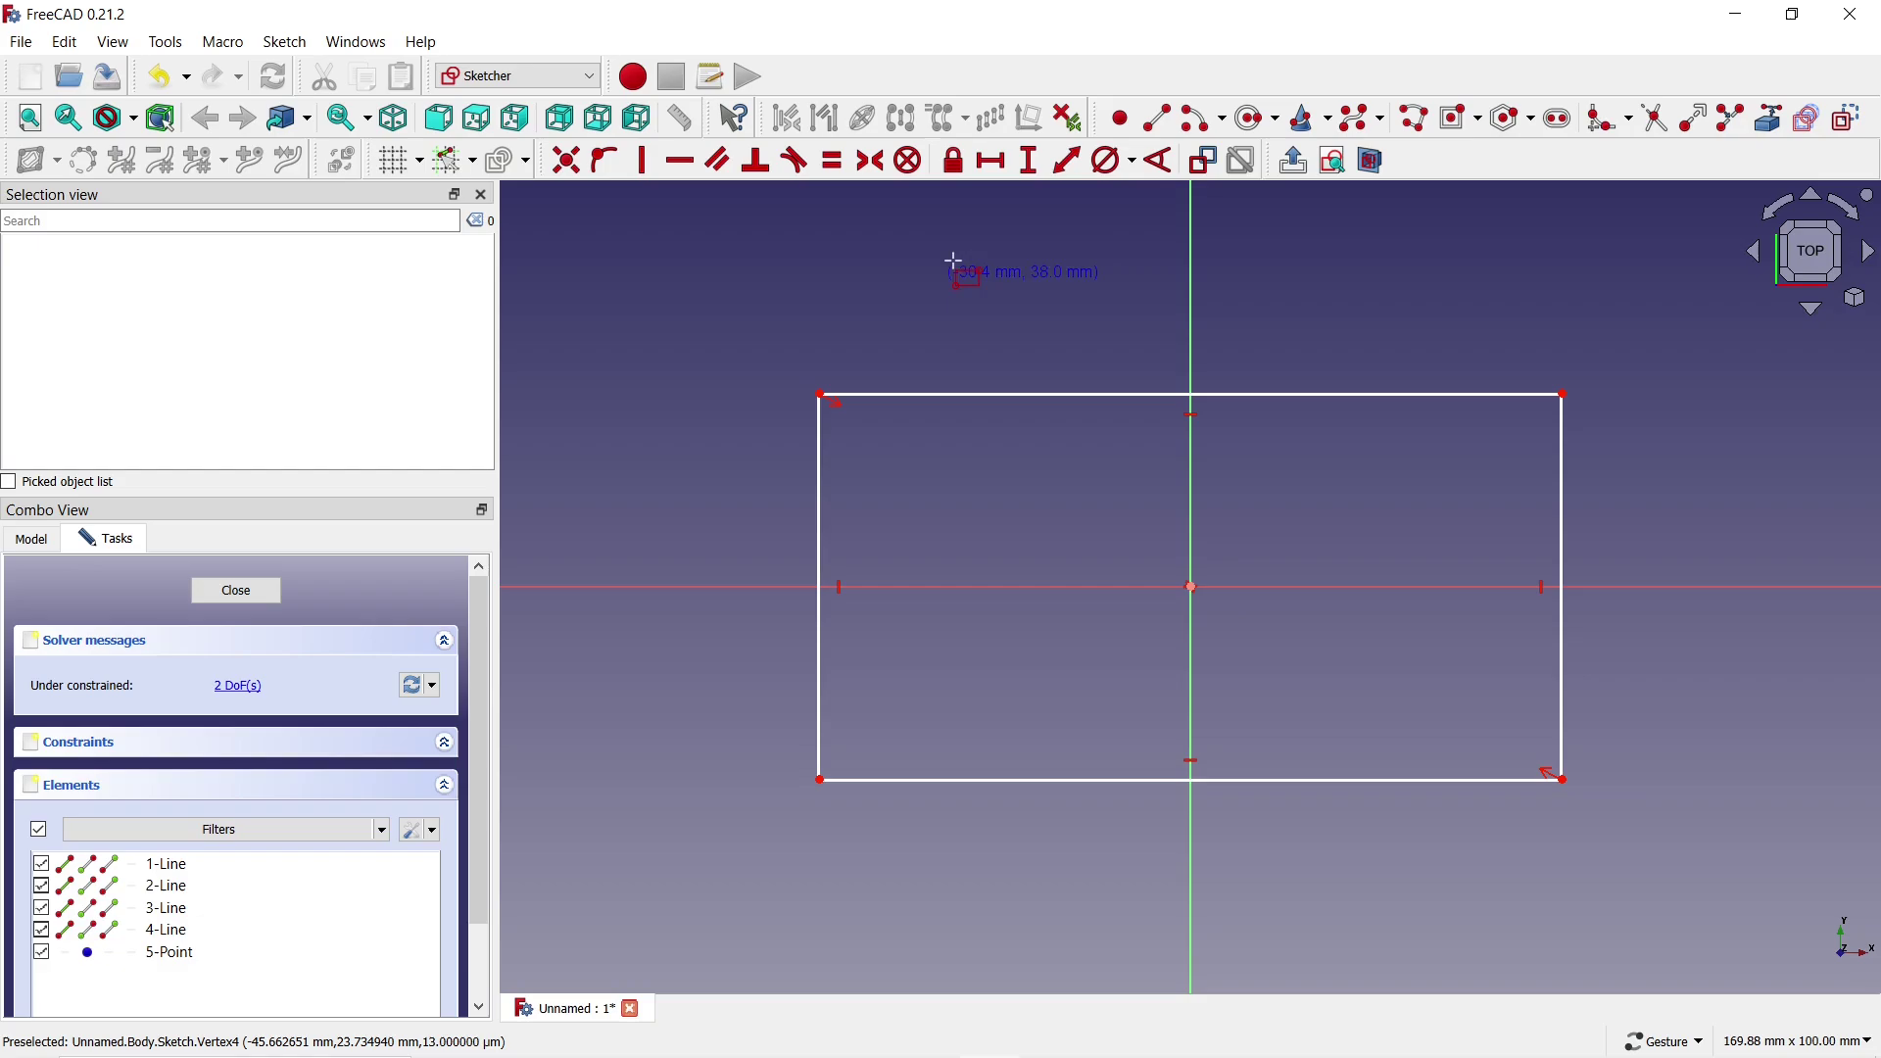
- Constrain the rectangle to 50 mm height and 70 mm width, then close the sketch
click(1040, 162)
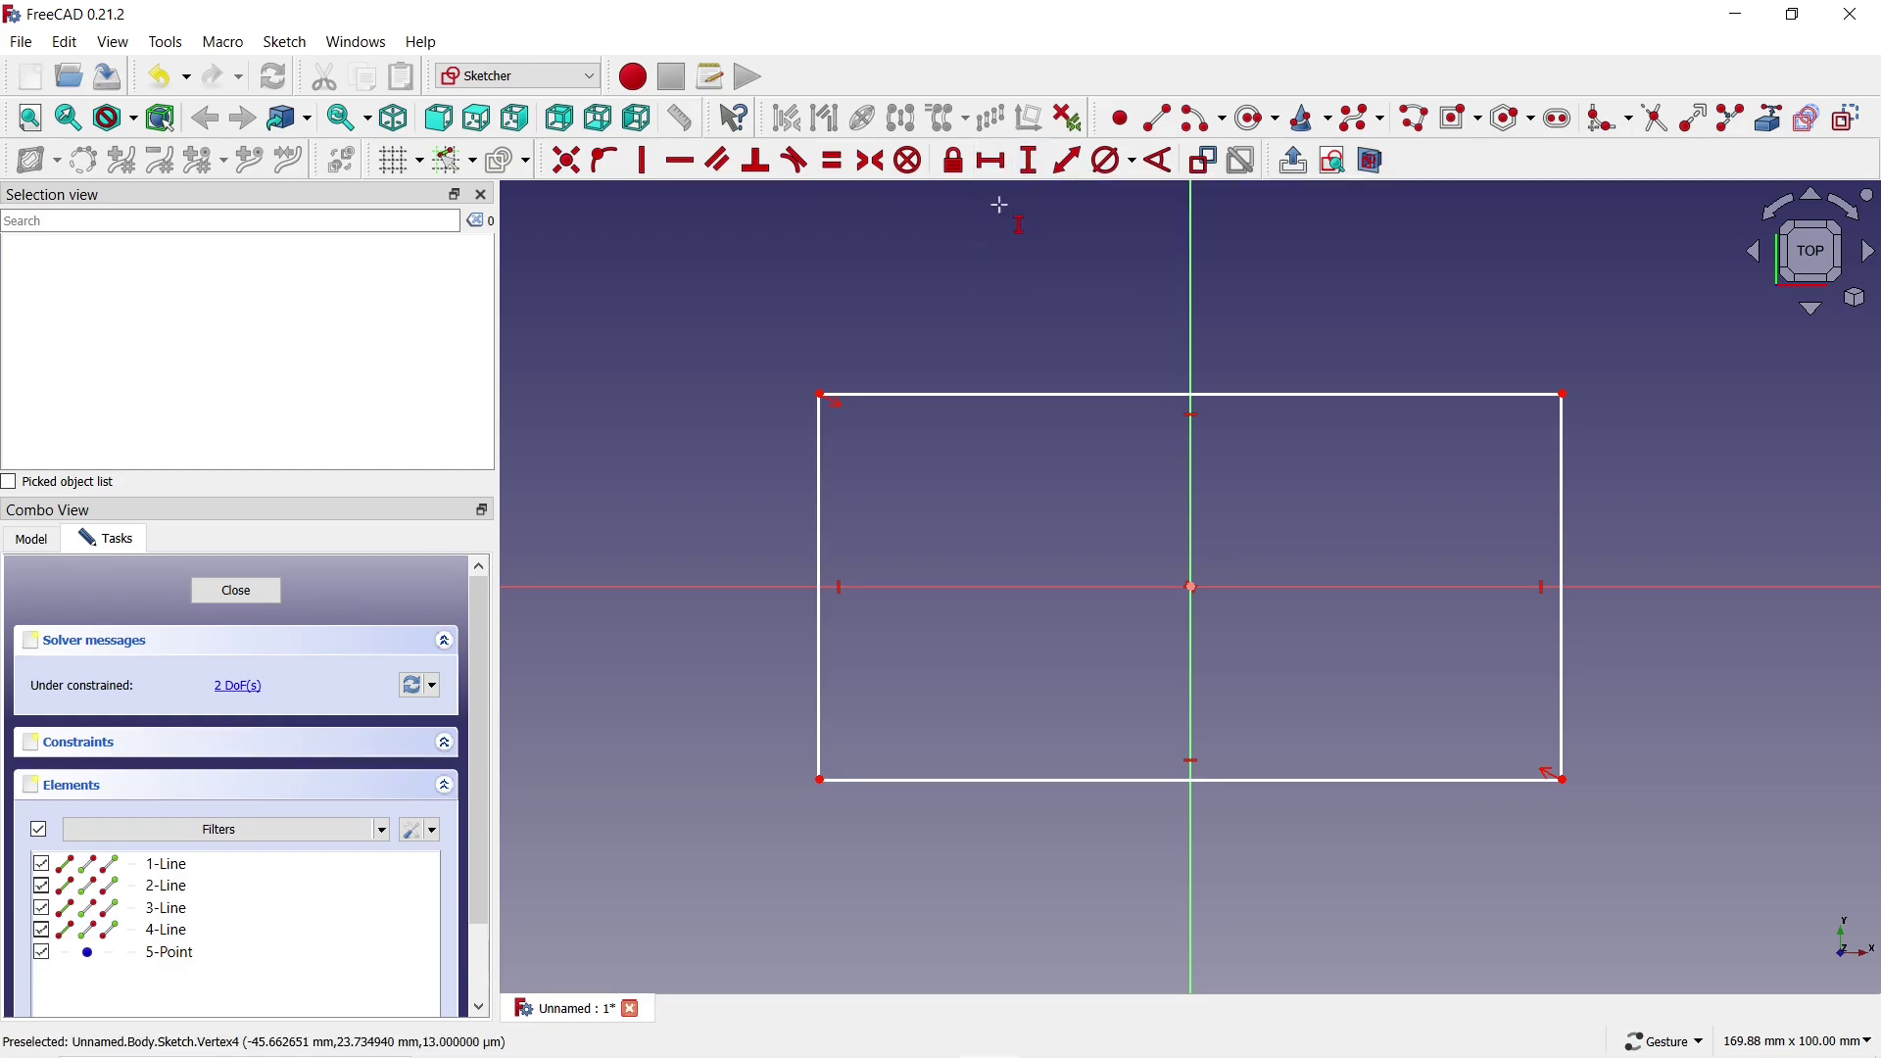
click(821, 455)
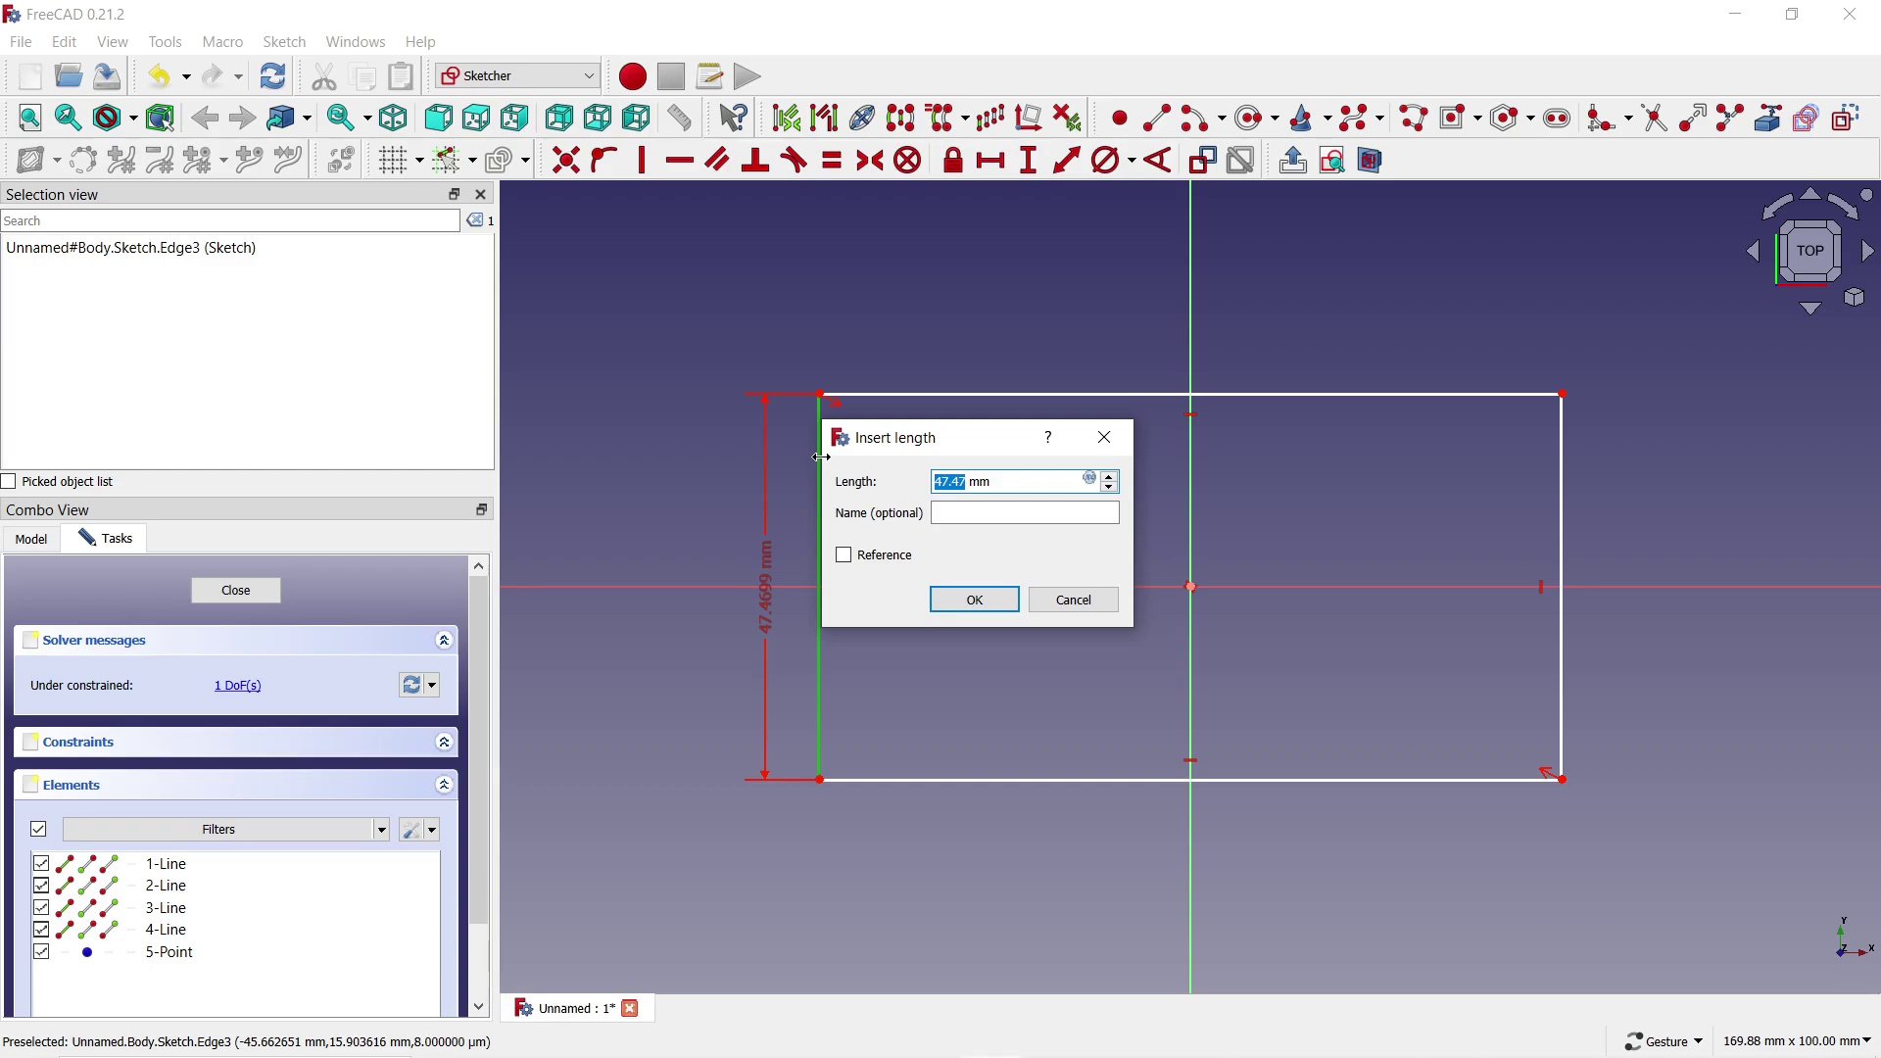
text(50)
click(975, 600)
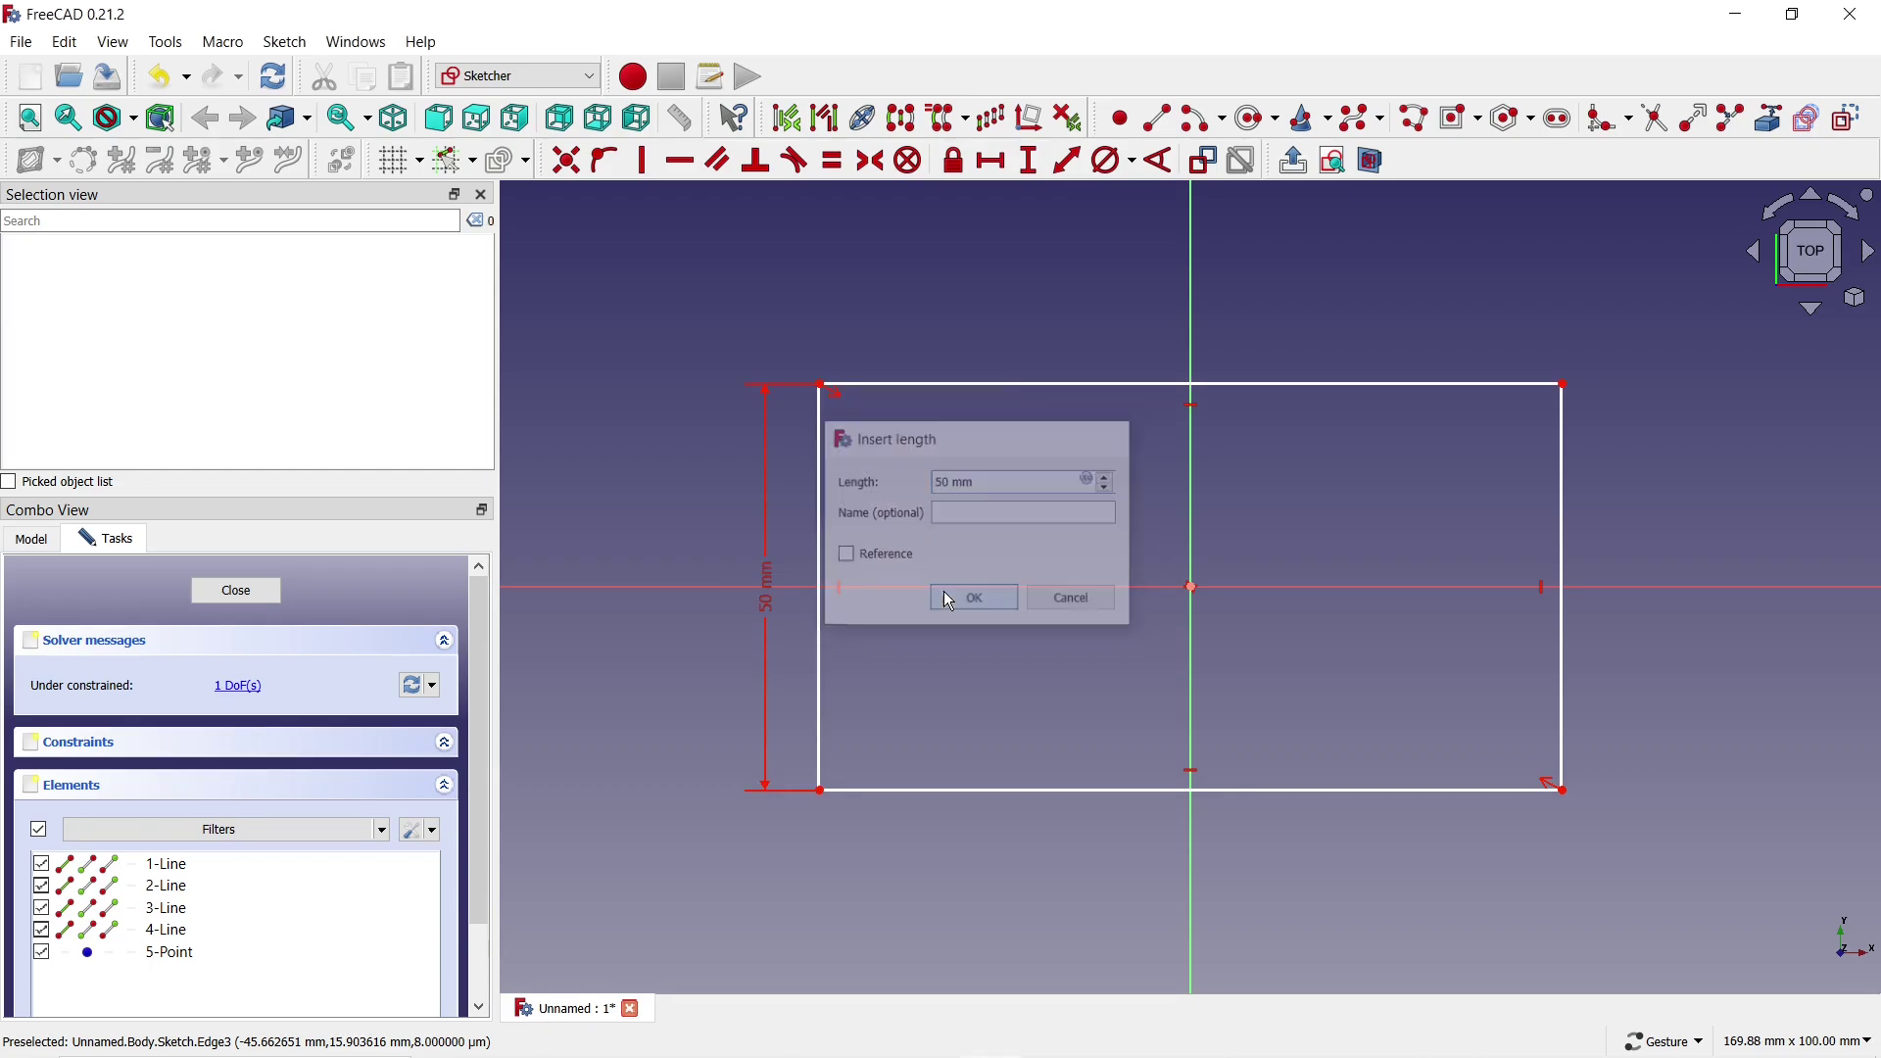
click(994, 163)
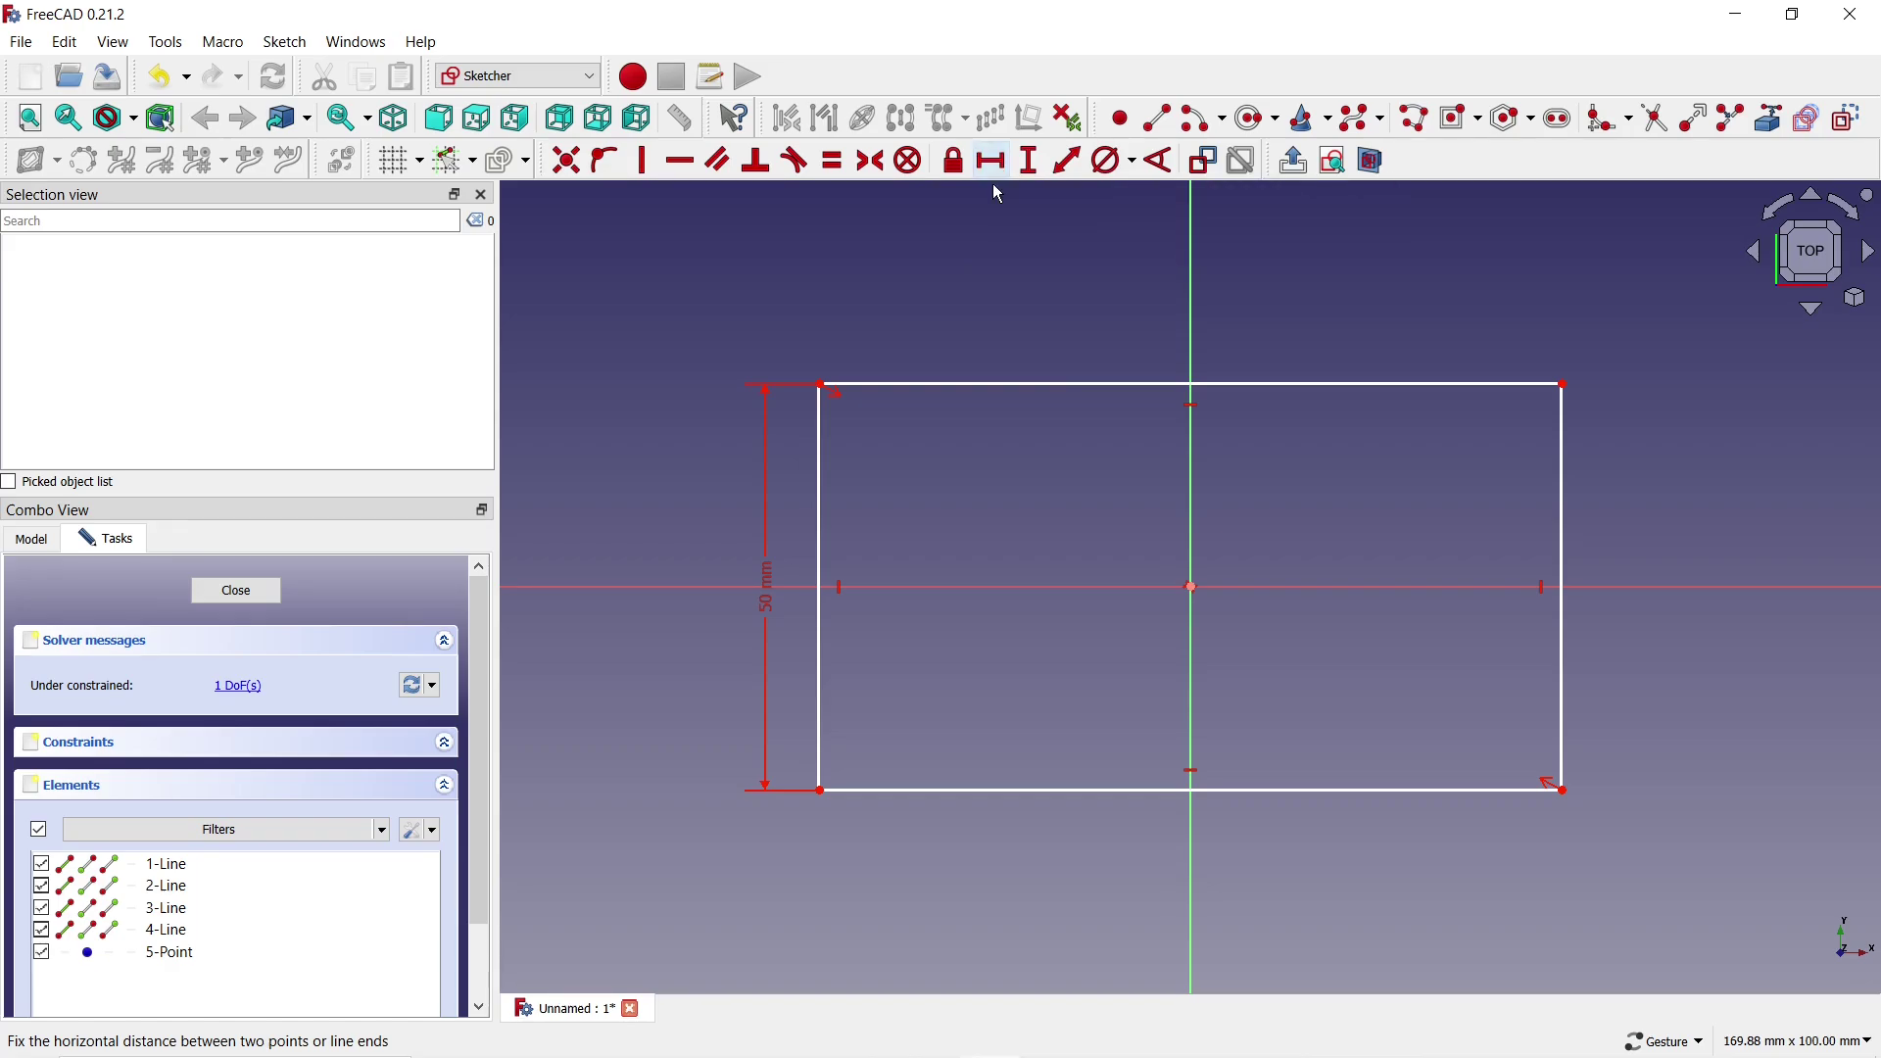
click(989, 386)
text(70)
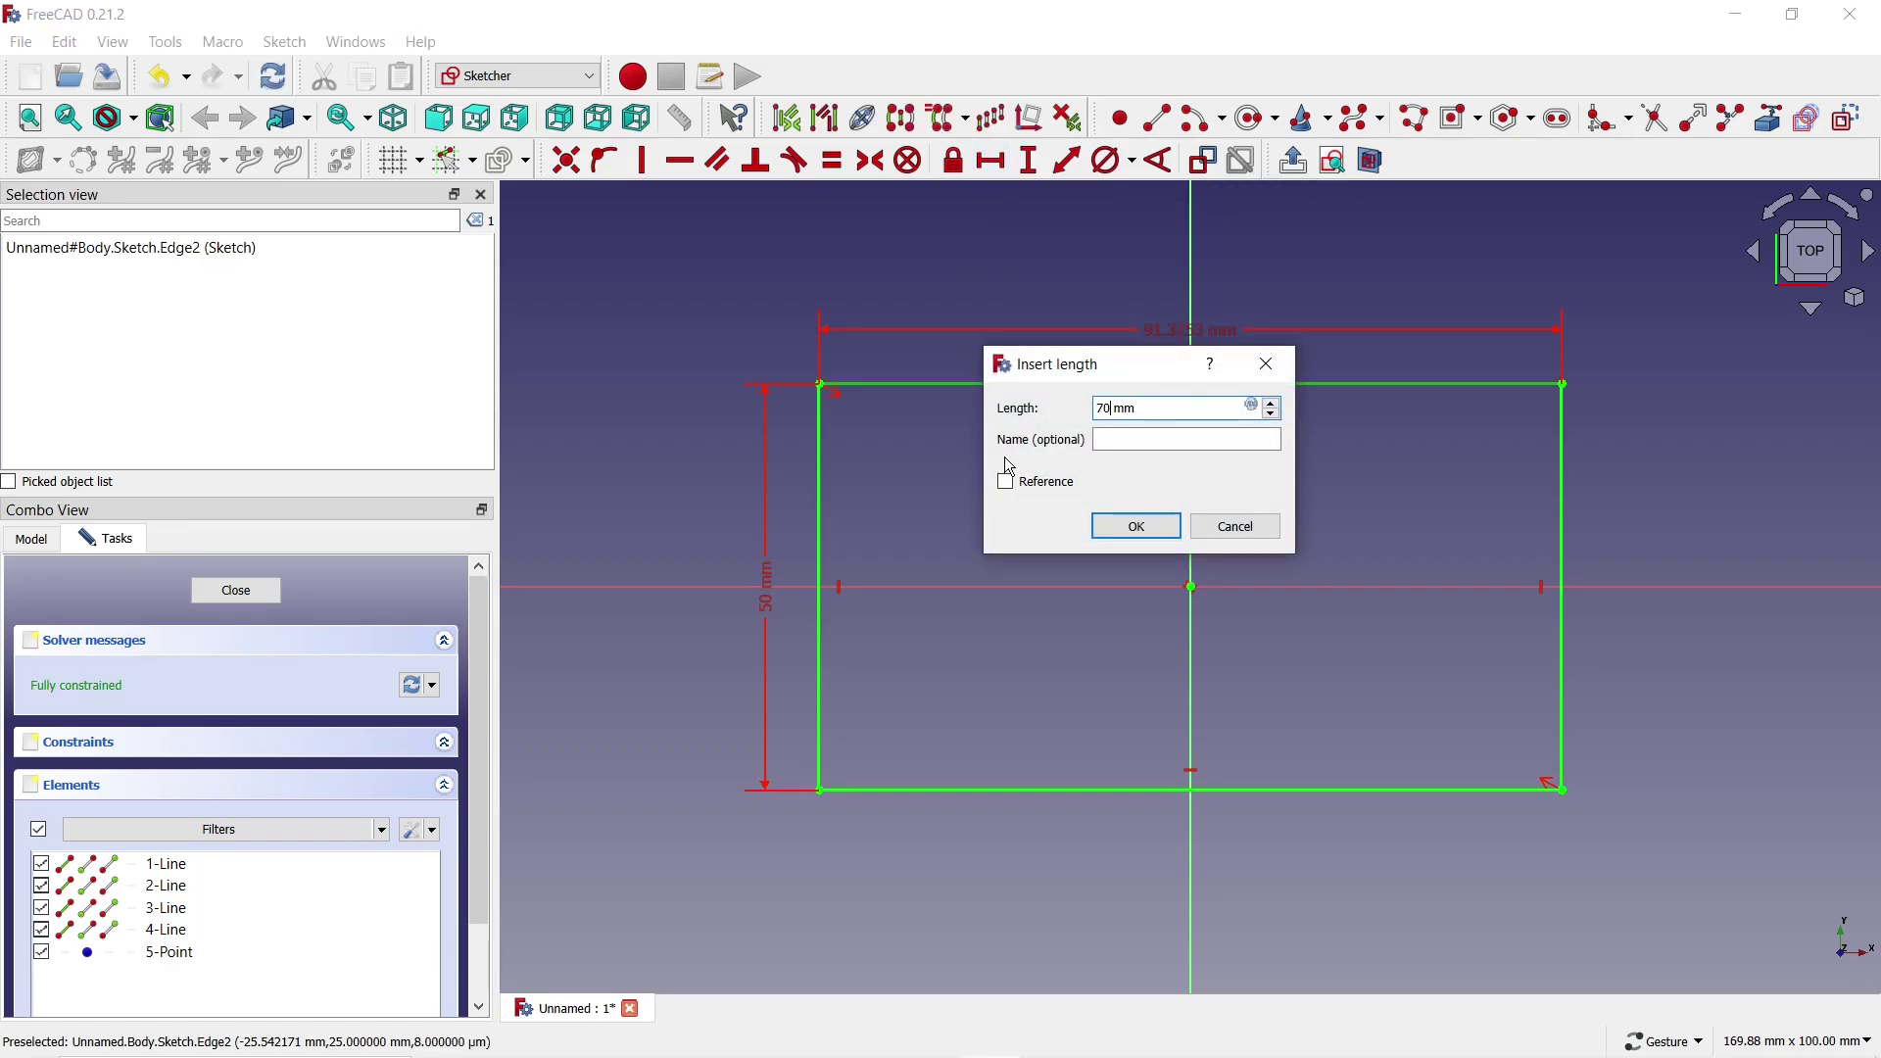
click(1110, 534)
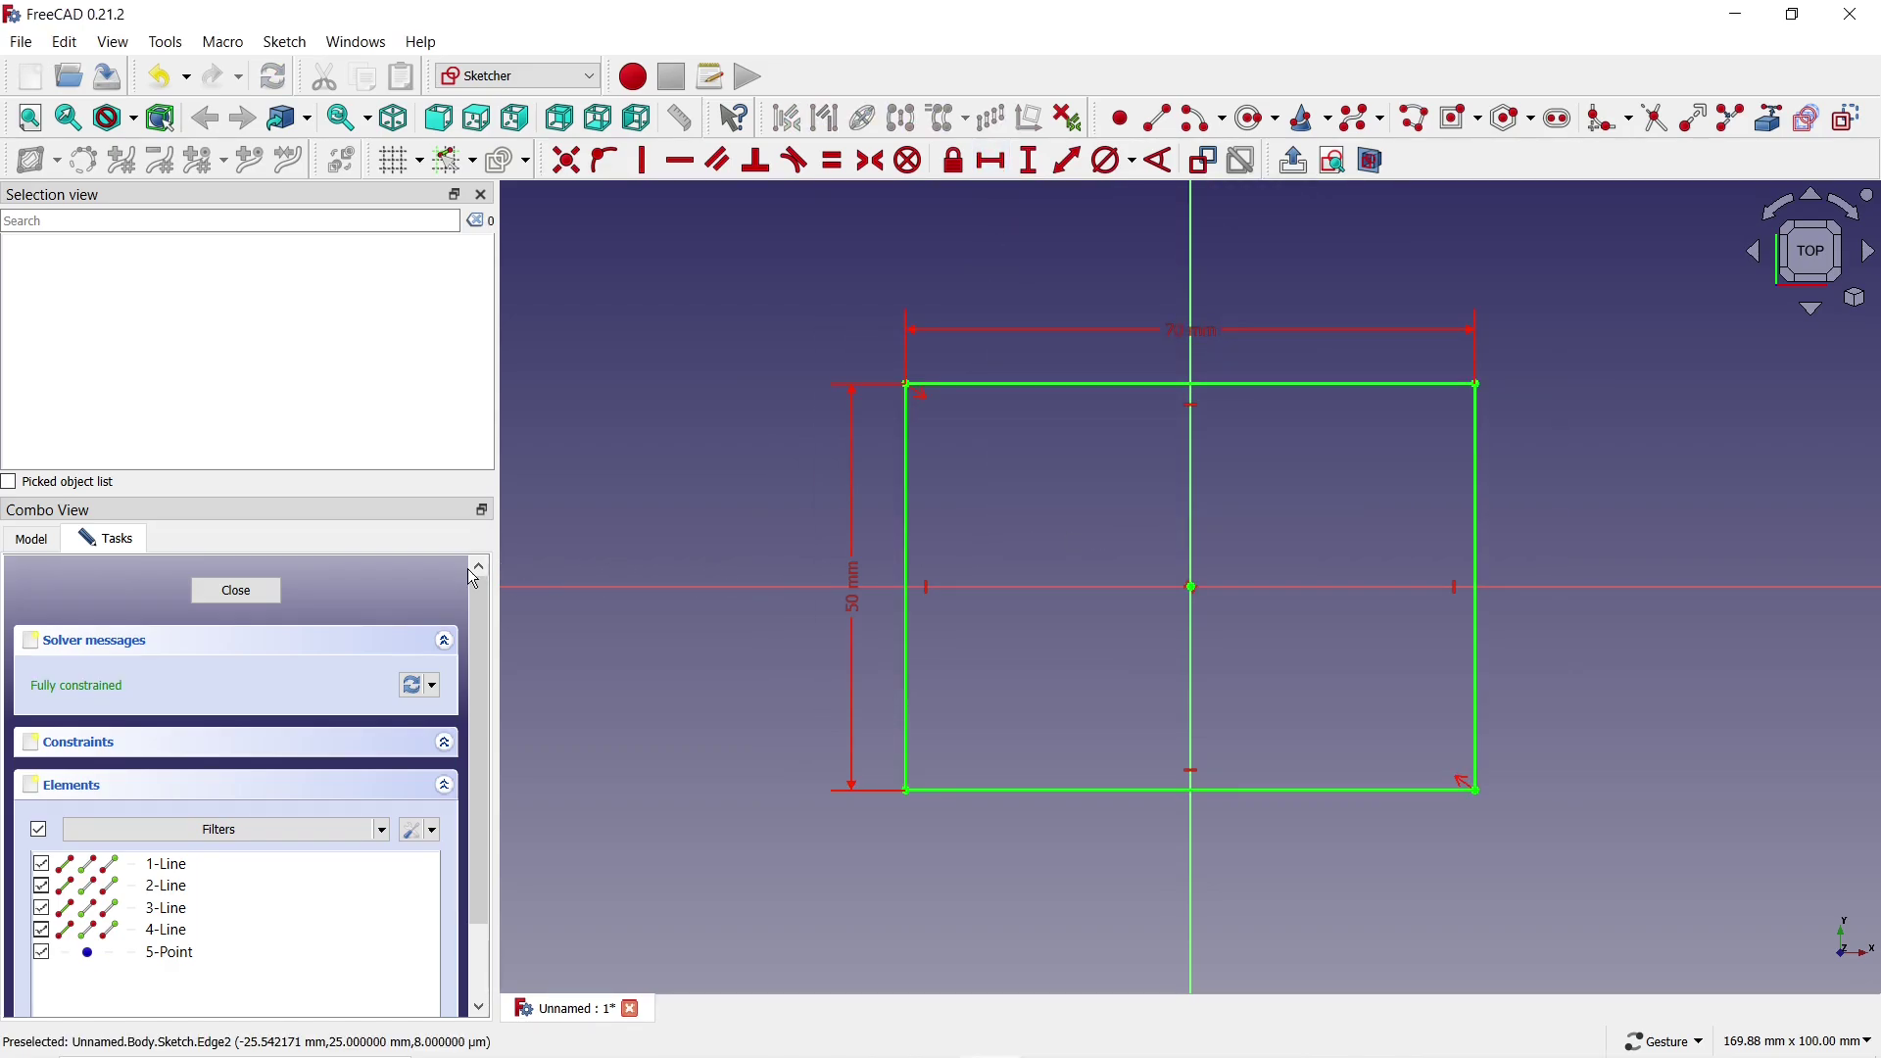
click(247, 593)
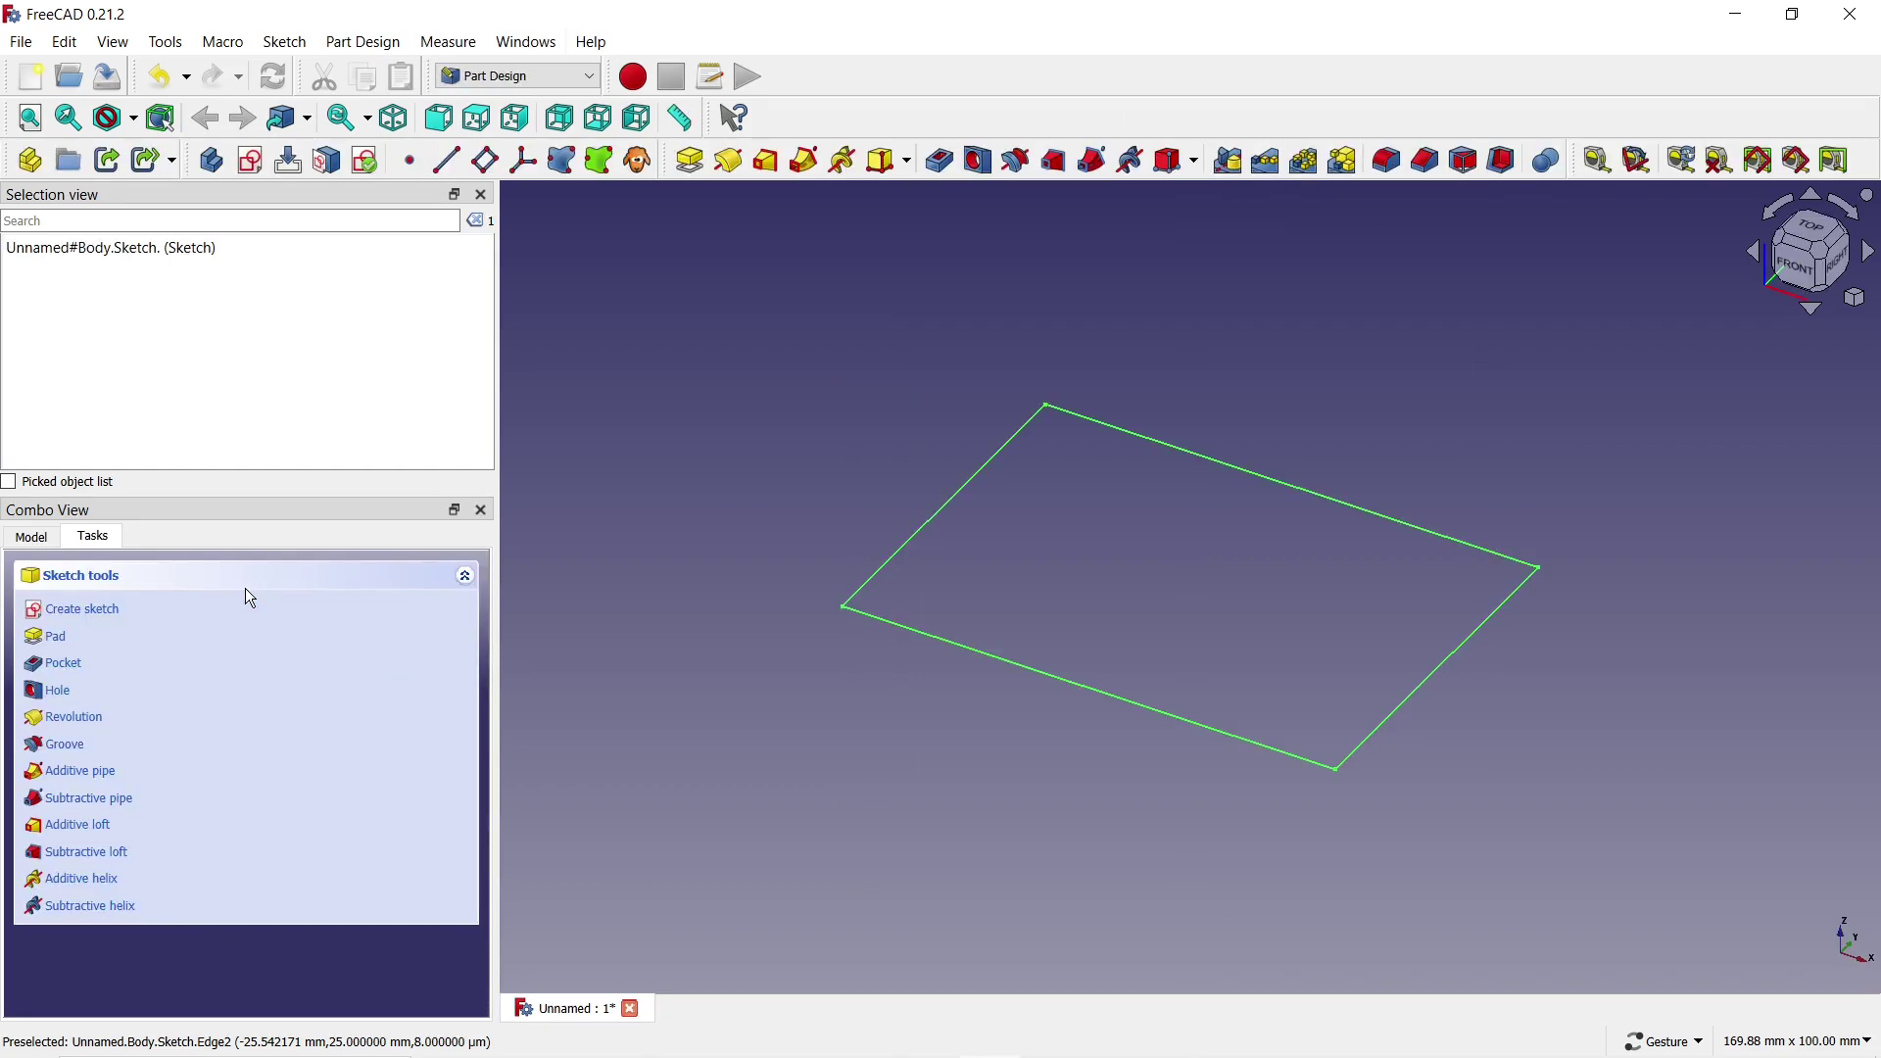
- Pad the rectangle sketch into a solid block with a custom length
click(684, 168)
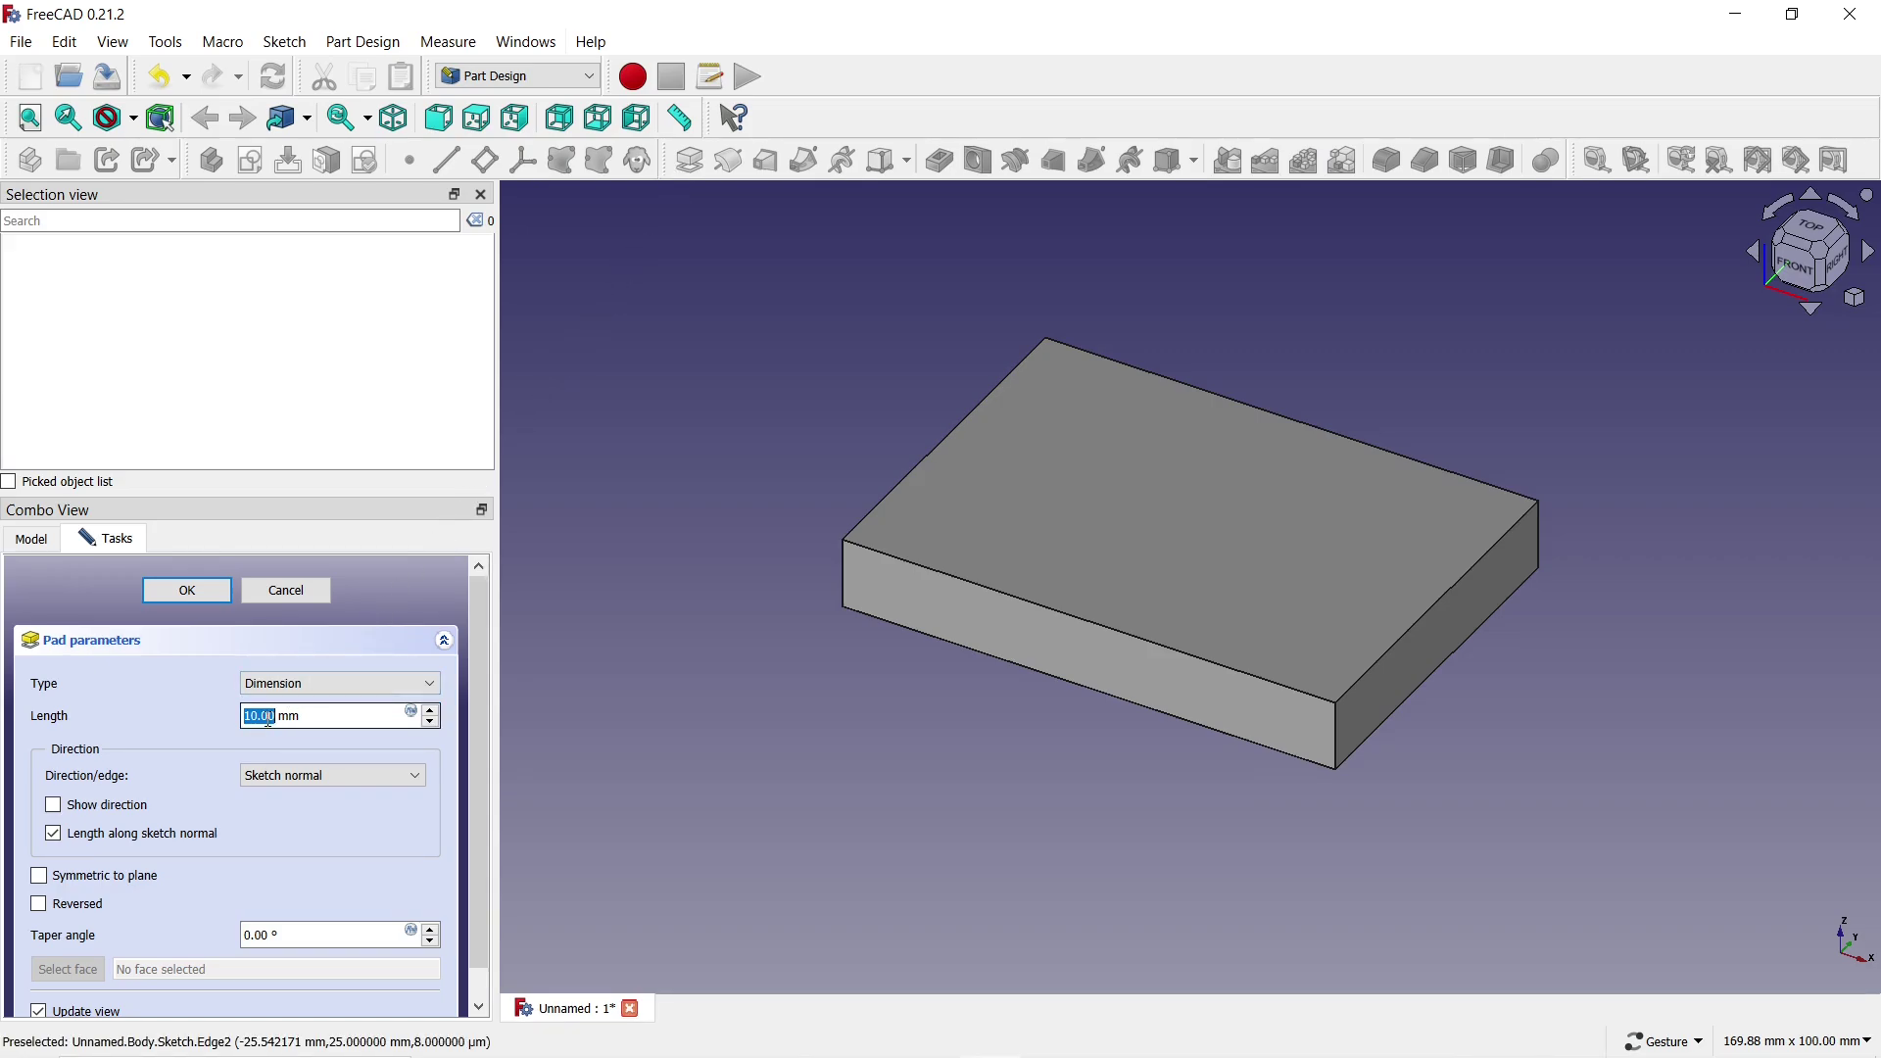
text(1)
click(198, 594)
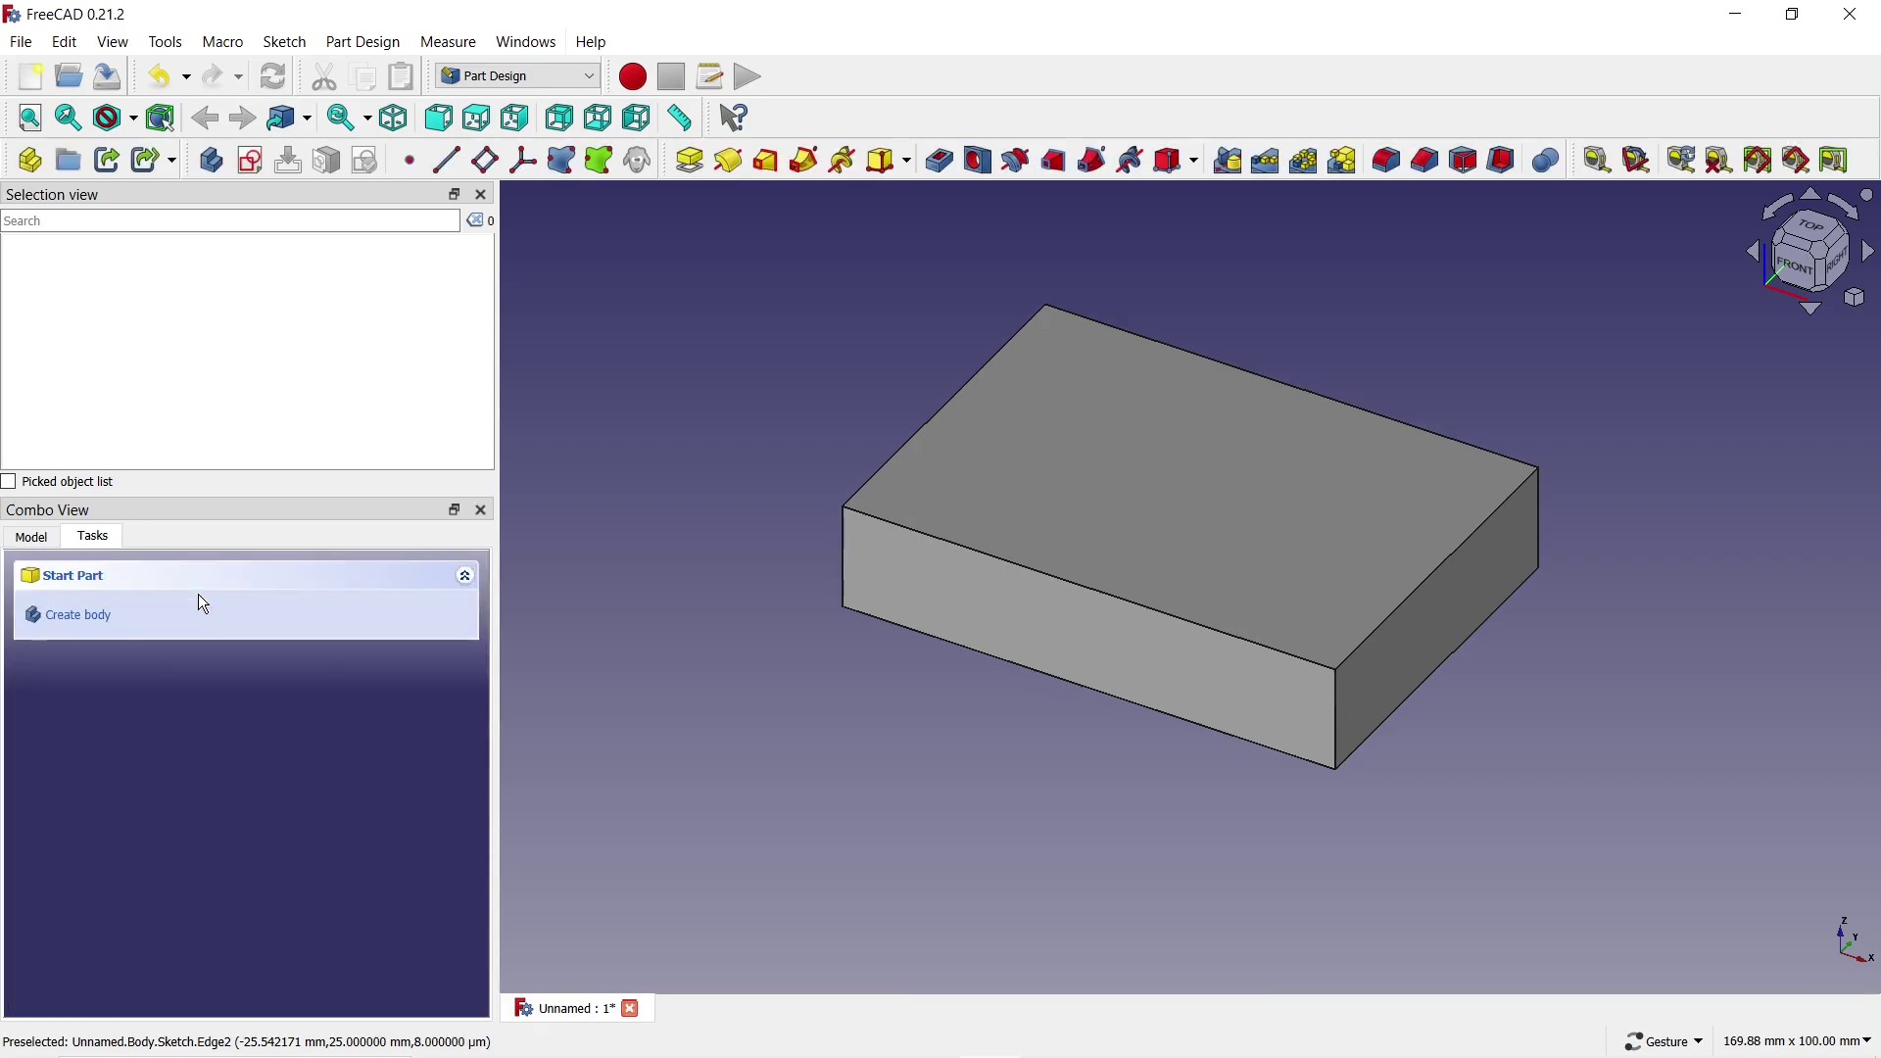
- Start a sketch on the block's top face and draw a circle above the origin
click(932, 505)
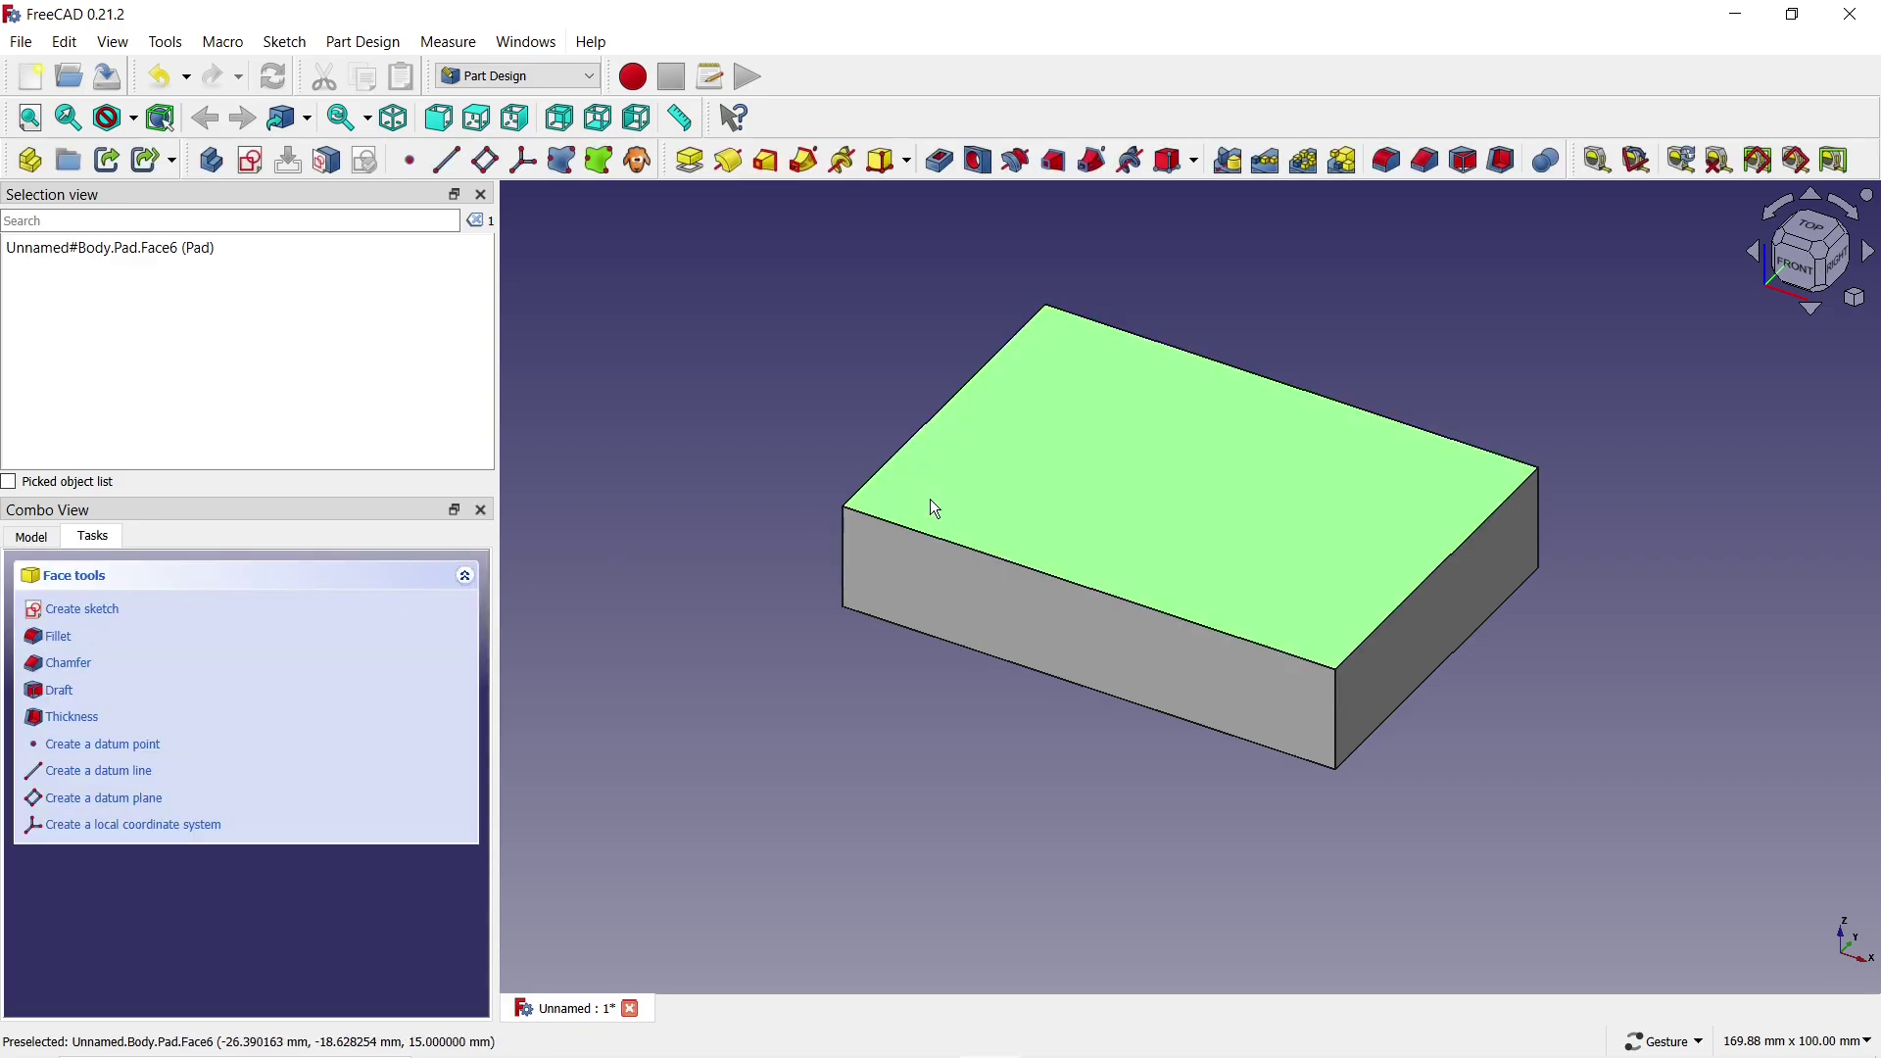
click(252, 162)
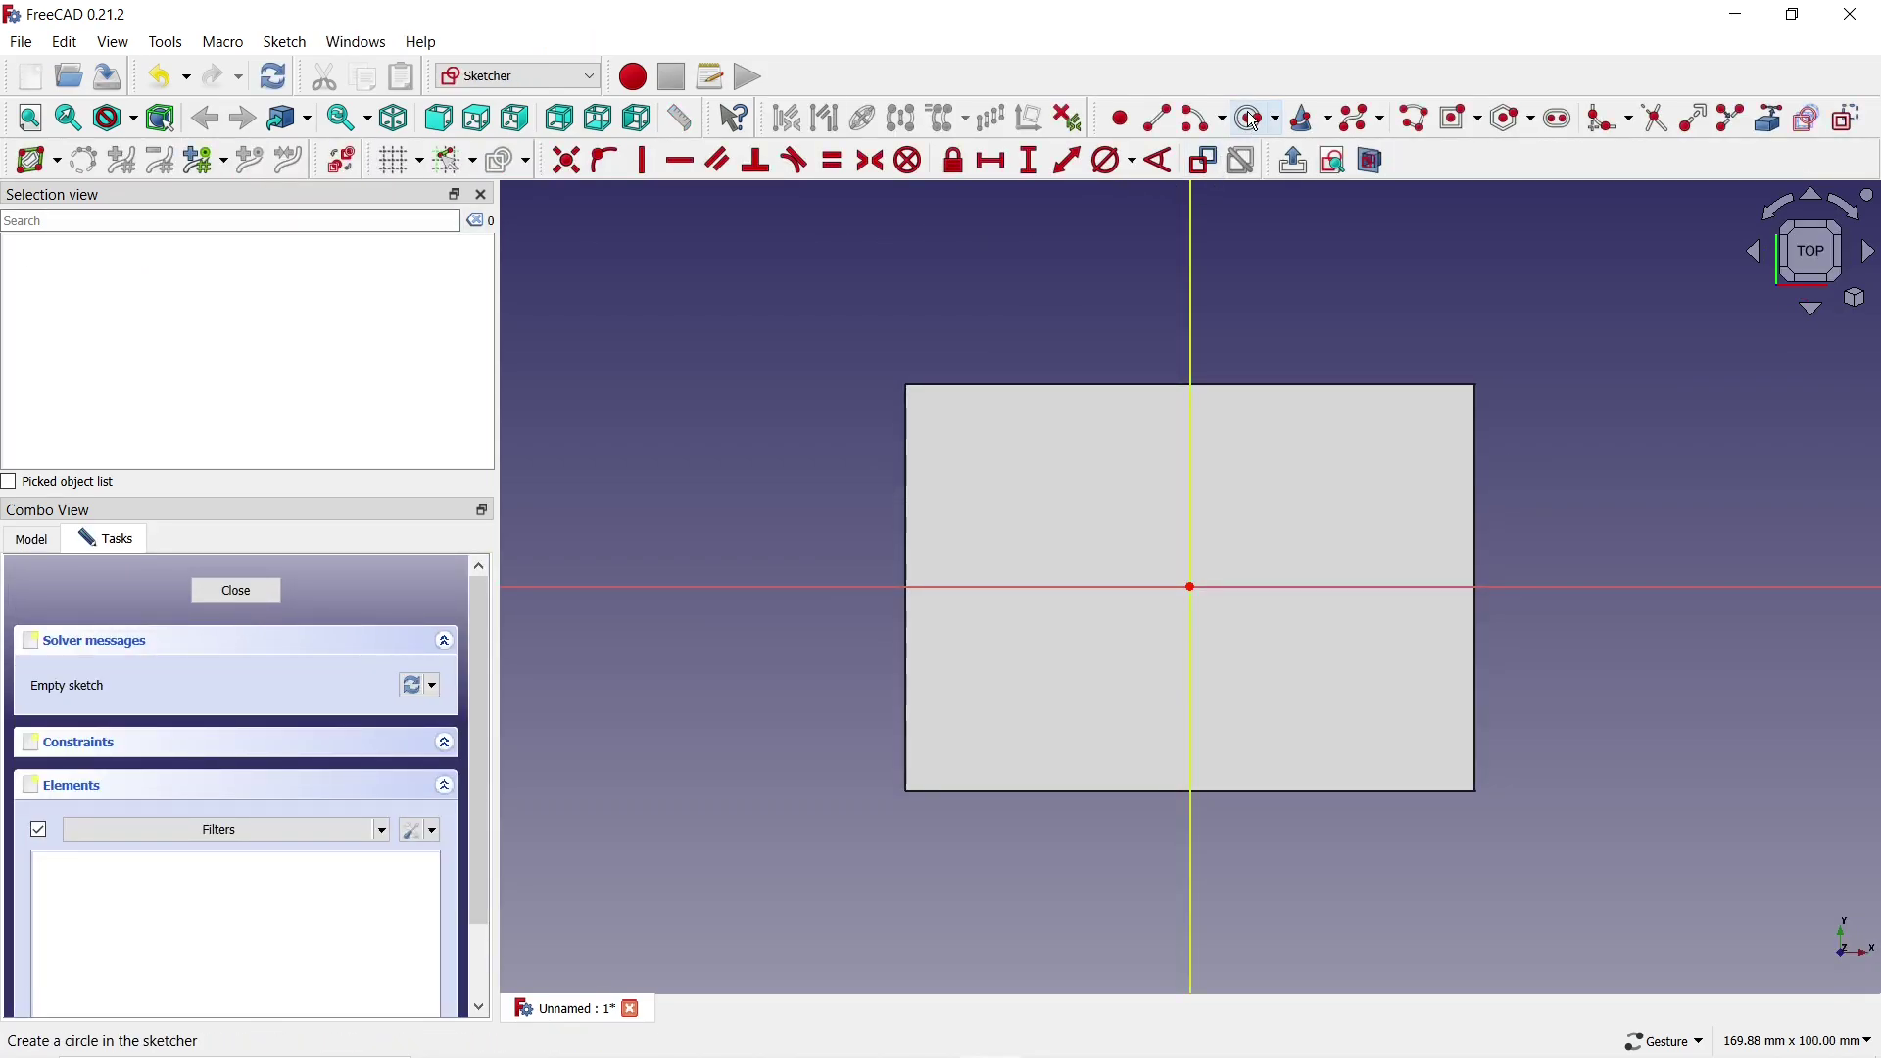
click(1255, 119)
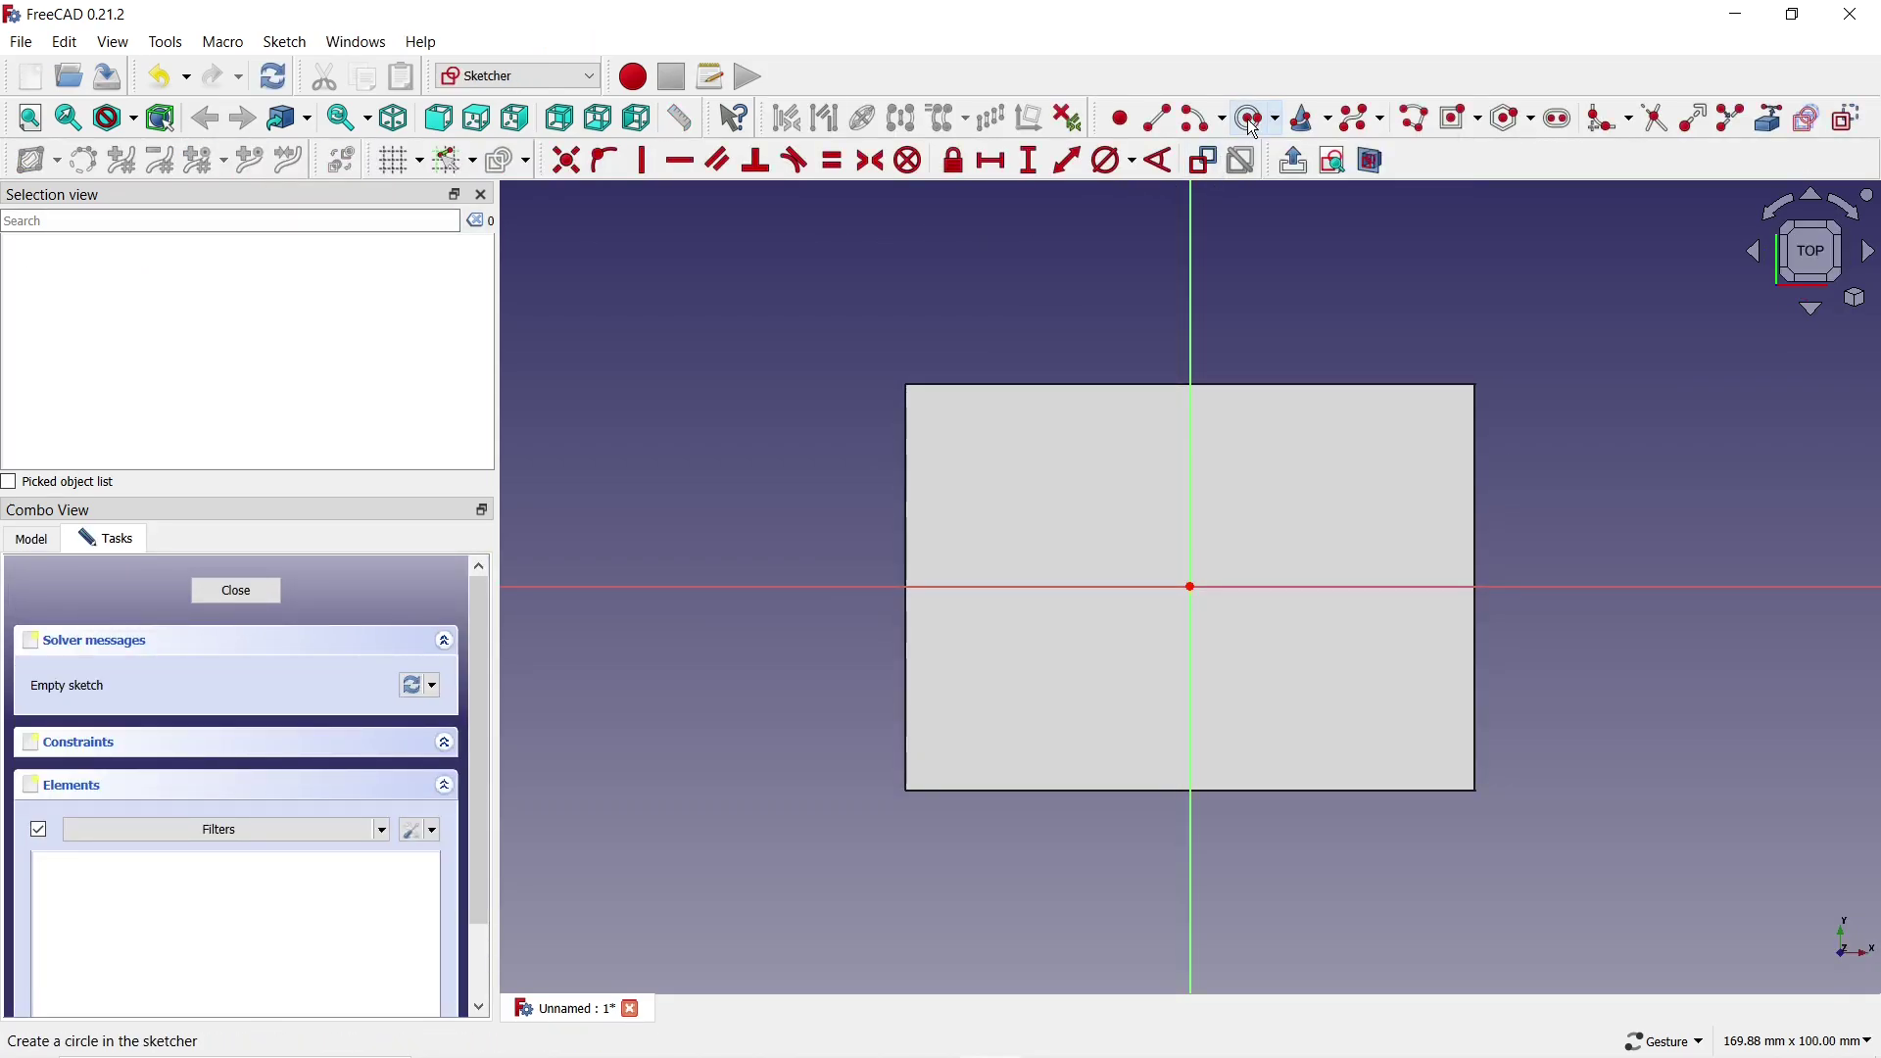
click(1192, 502)
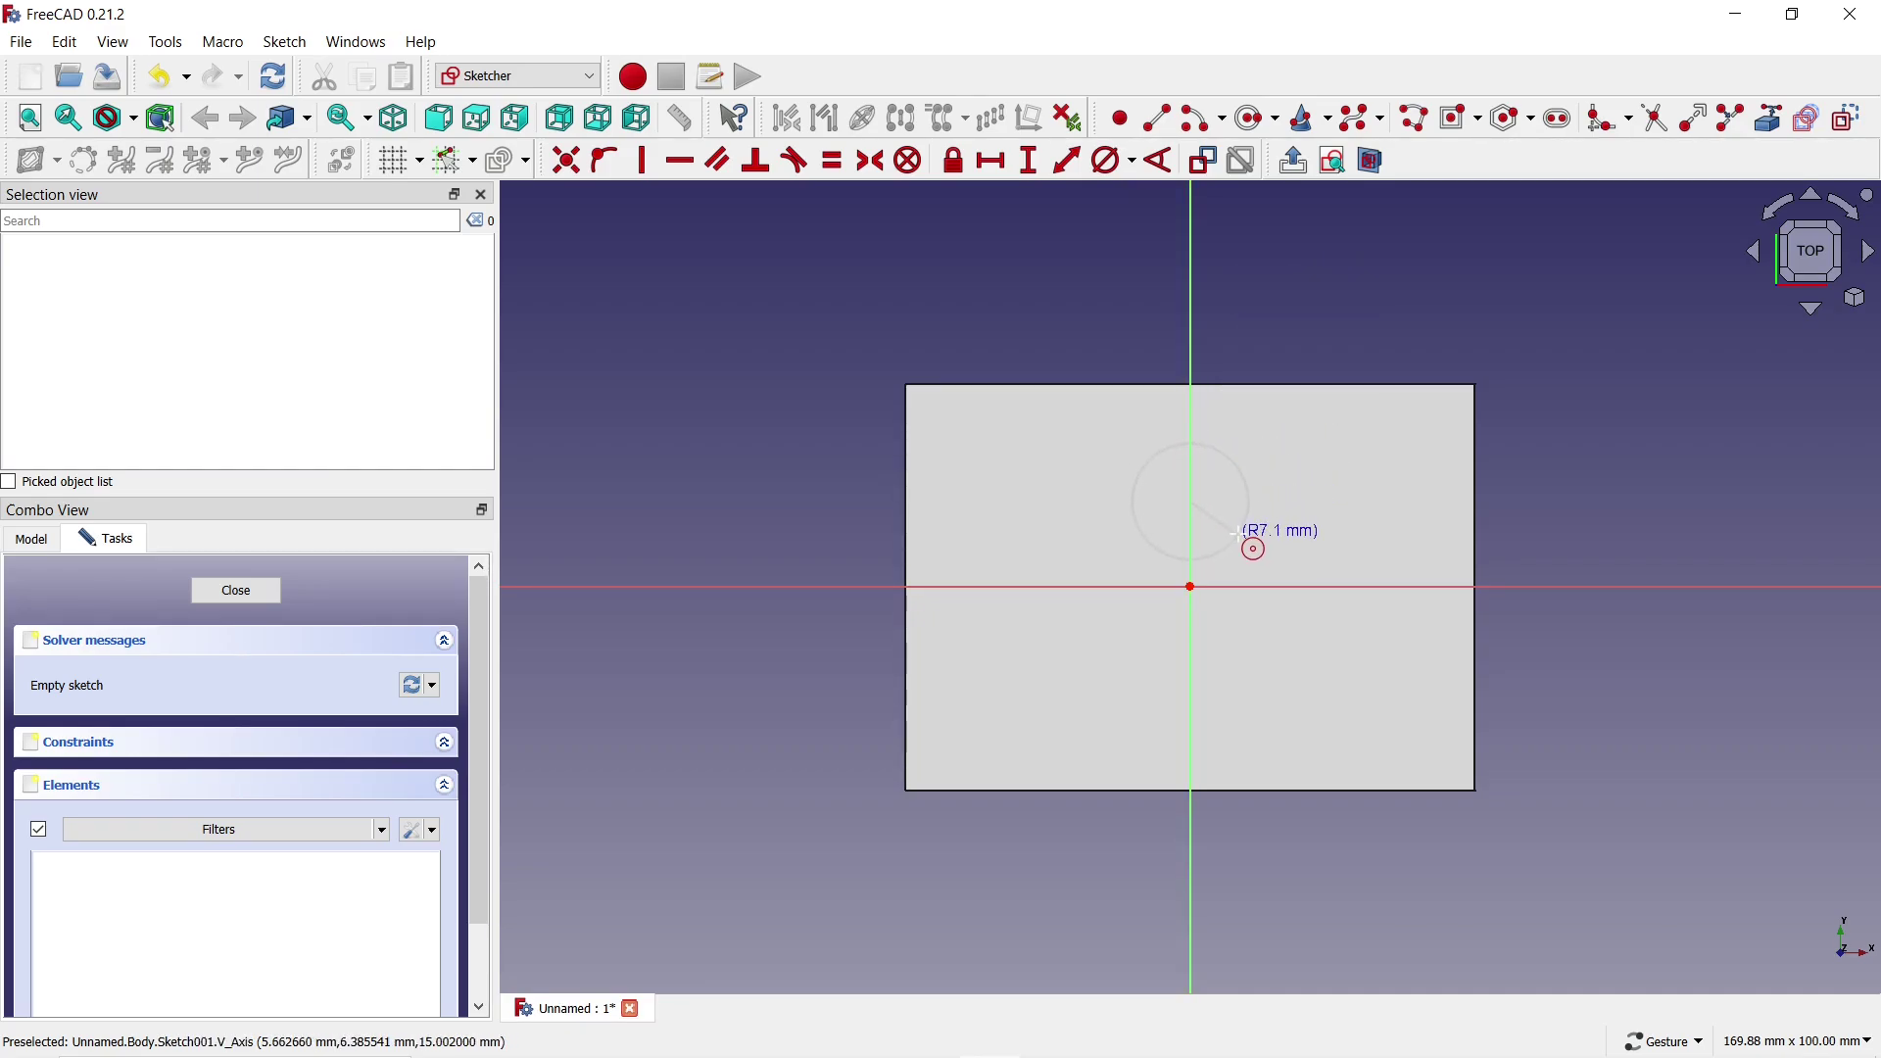
click(1239, 533)
scroll(1239, 533, up, 5)
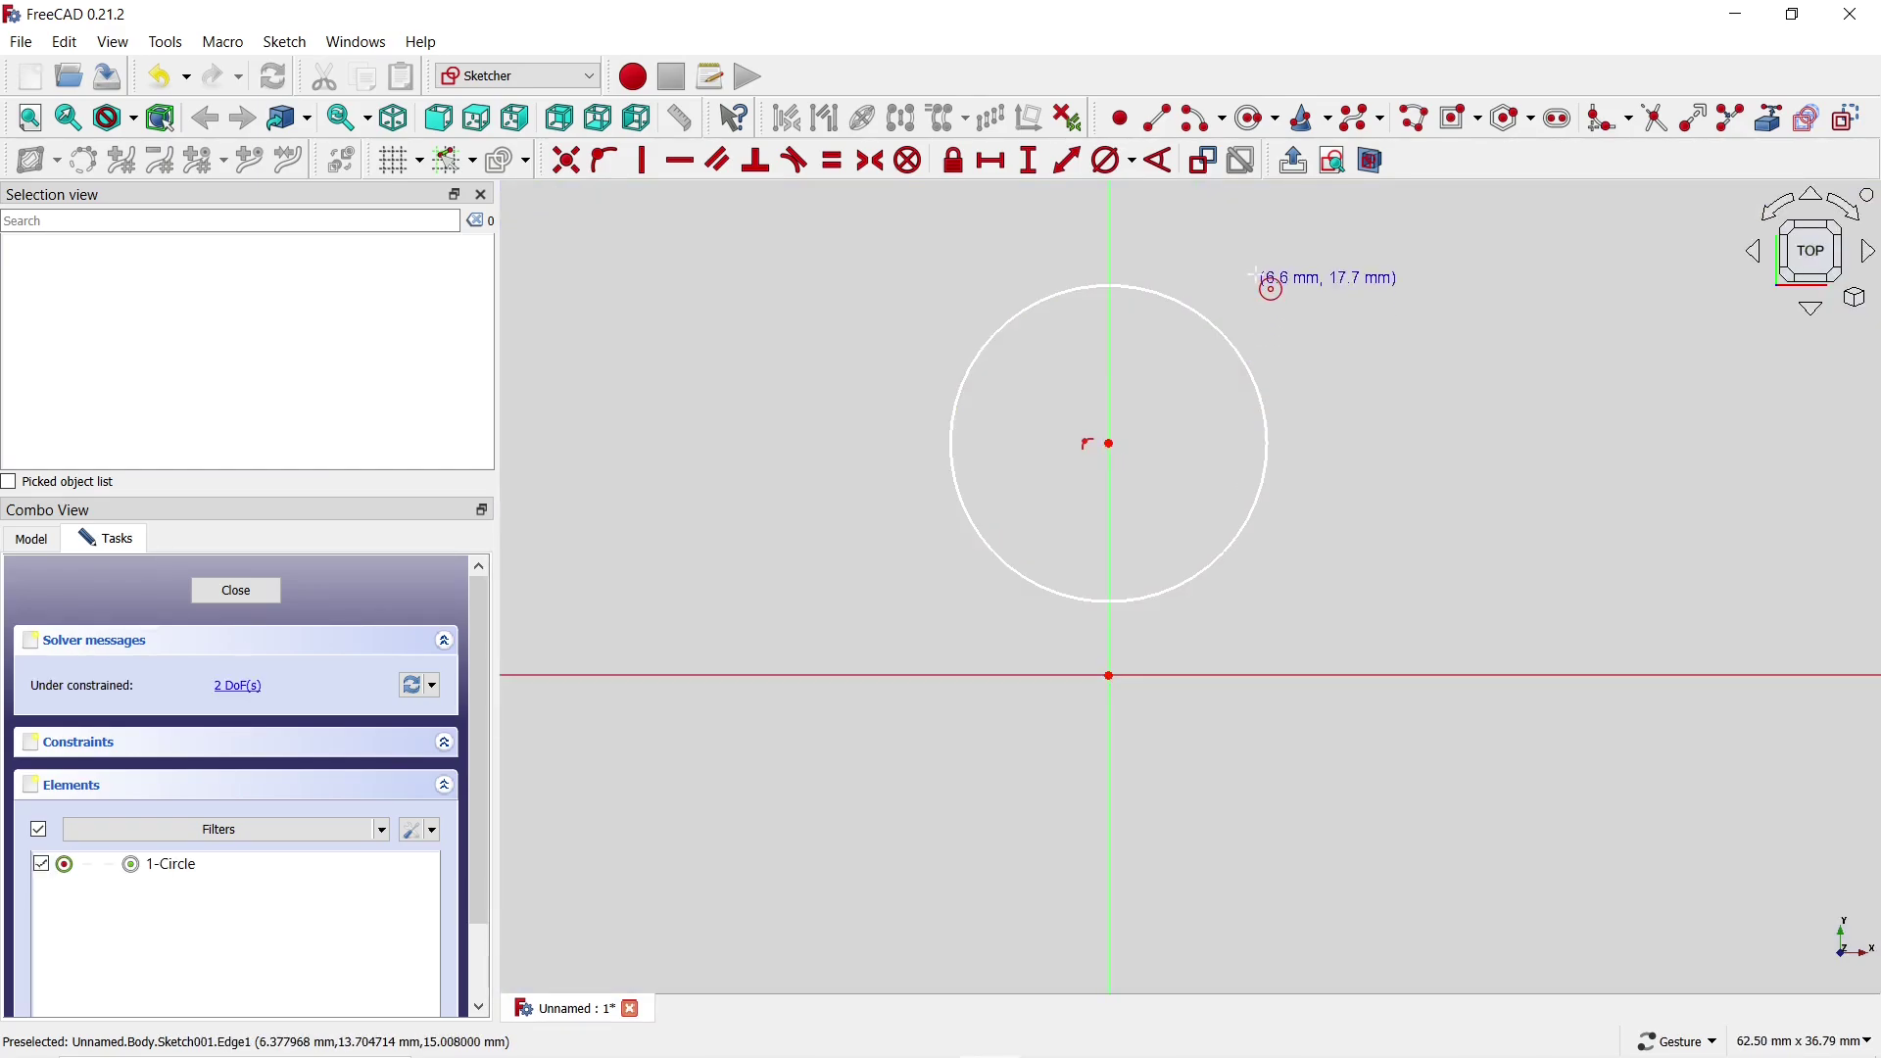
- Give the circle a 15 mm diameter constraint
click(1108, 174)
click(1186, 311)
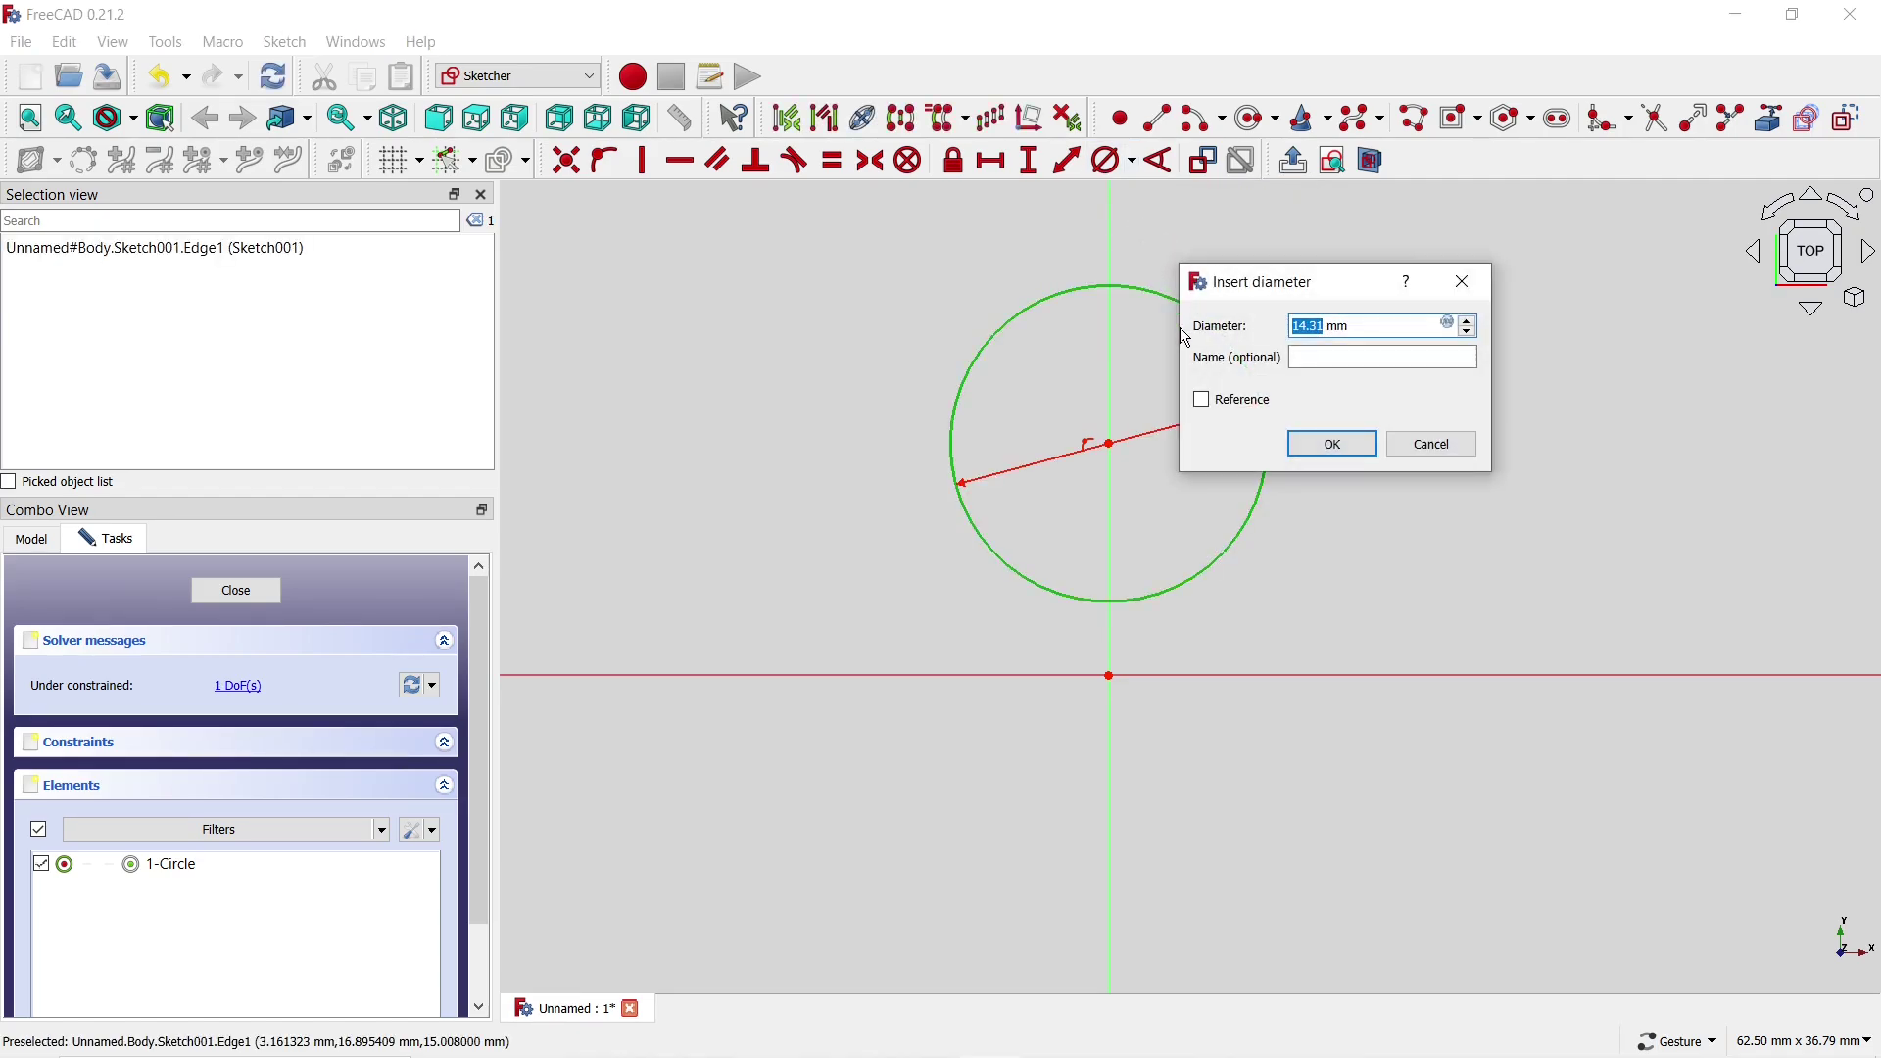
text(15)
click(1339, 449)
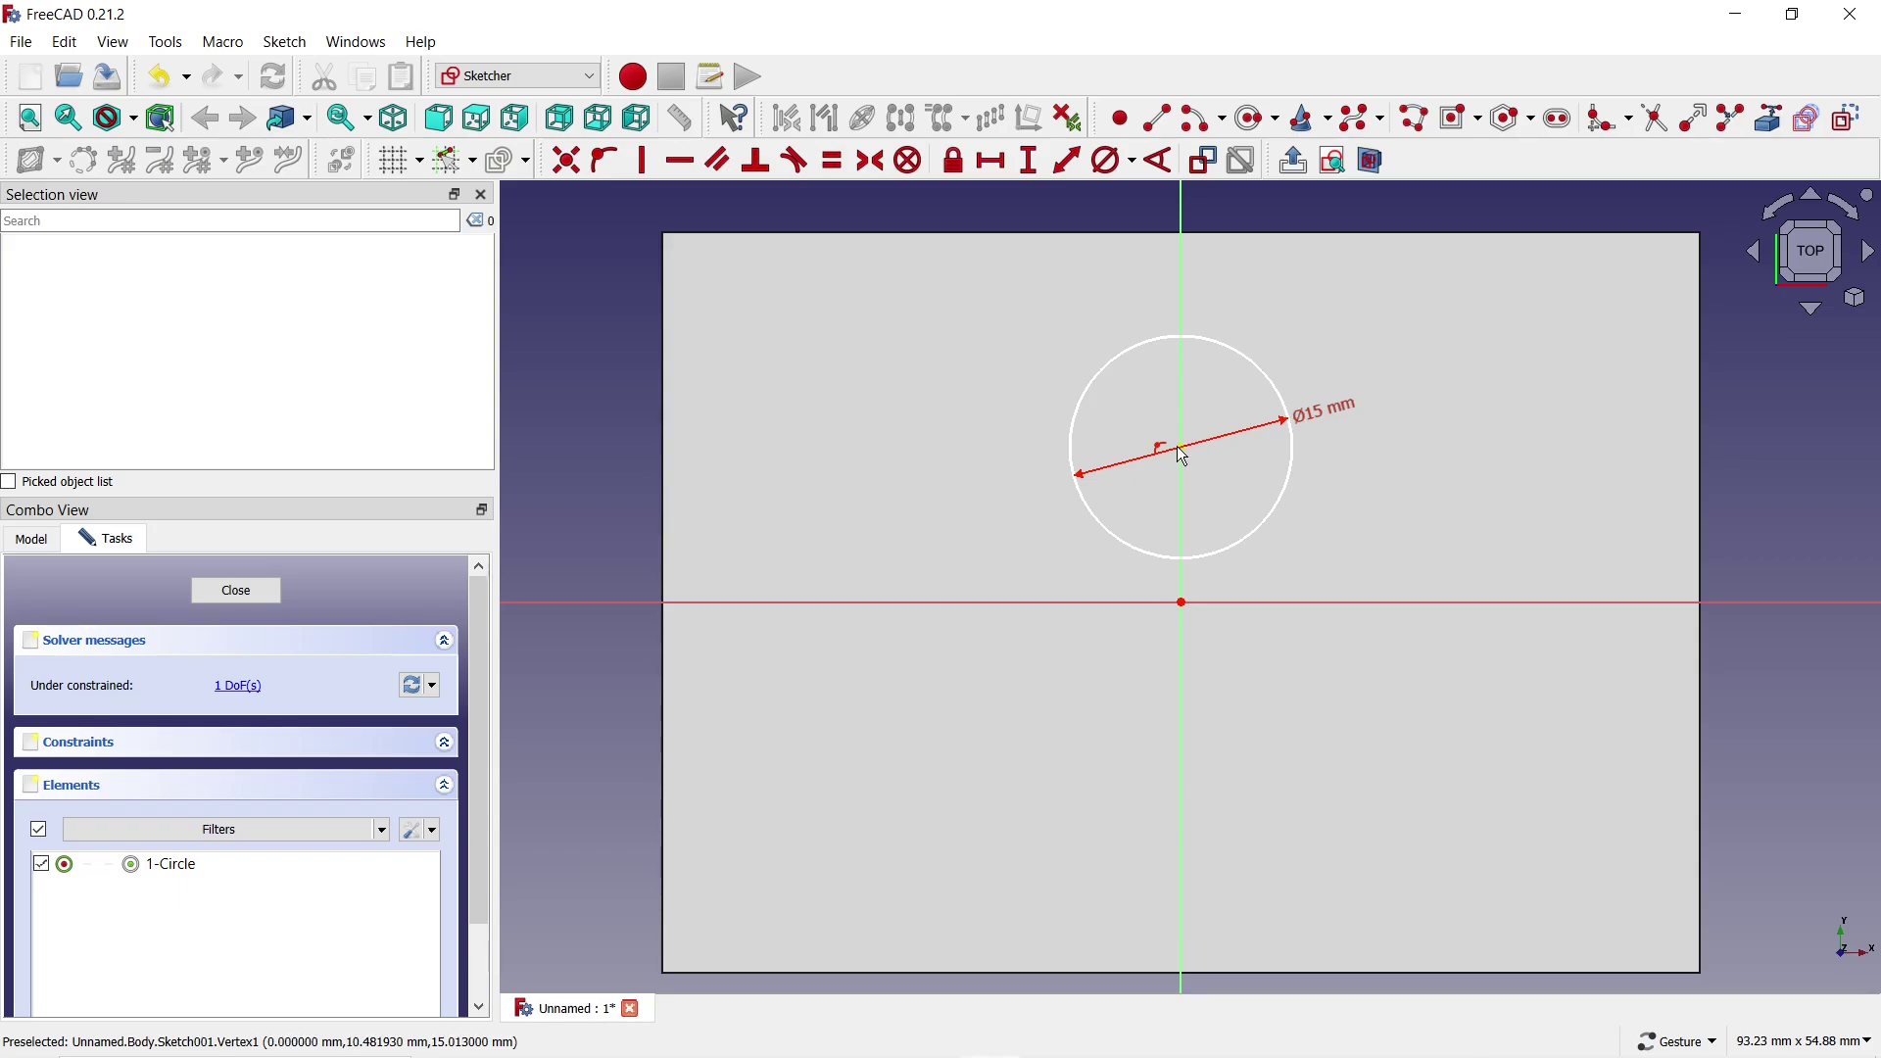
- Put the circle centre on the vertical axis, 6 mm above the origin
drag(1187, 457, 1182, 519)
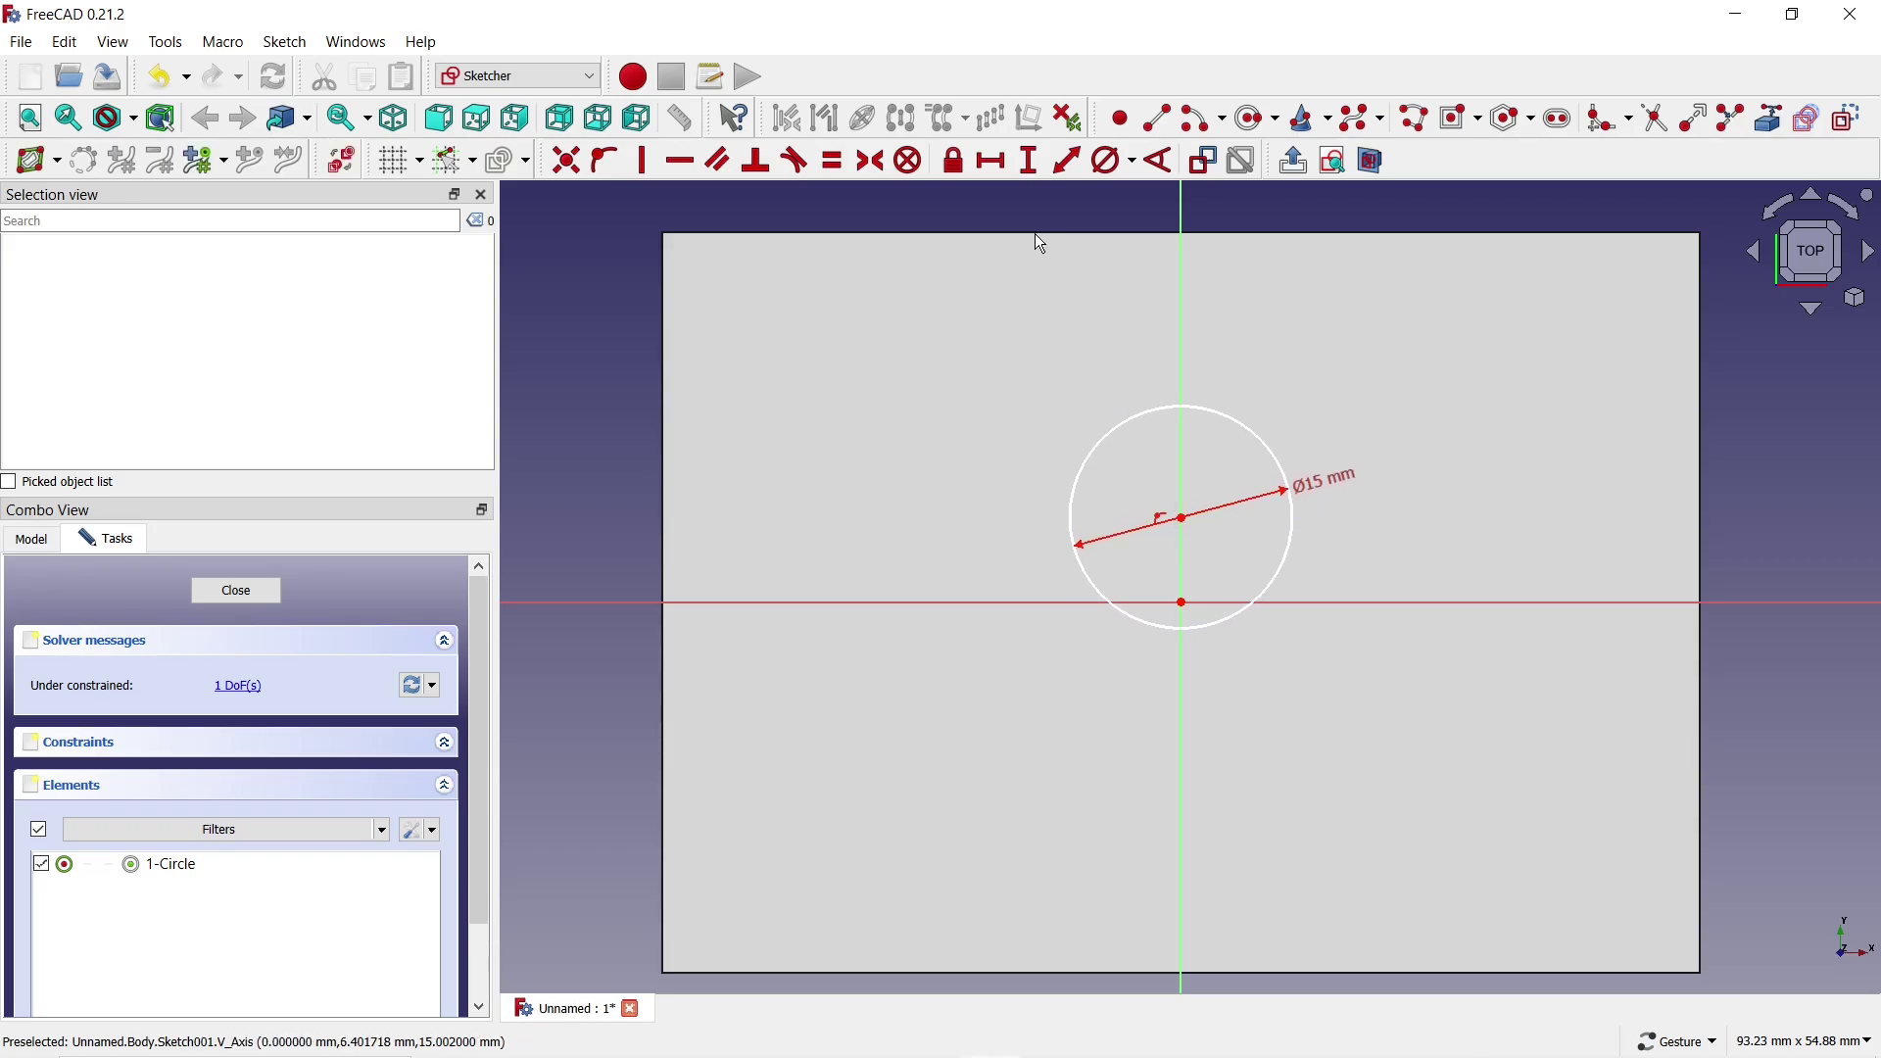
click(1026, 162)
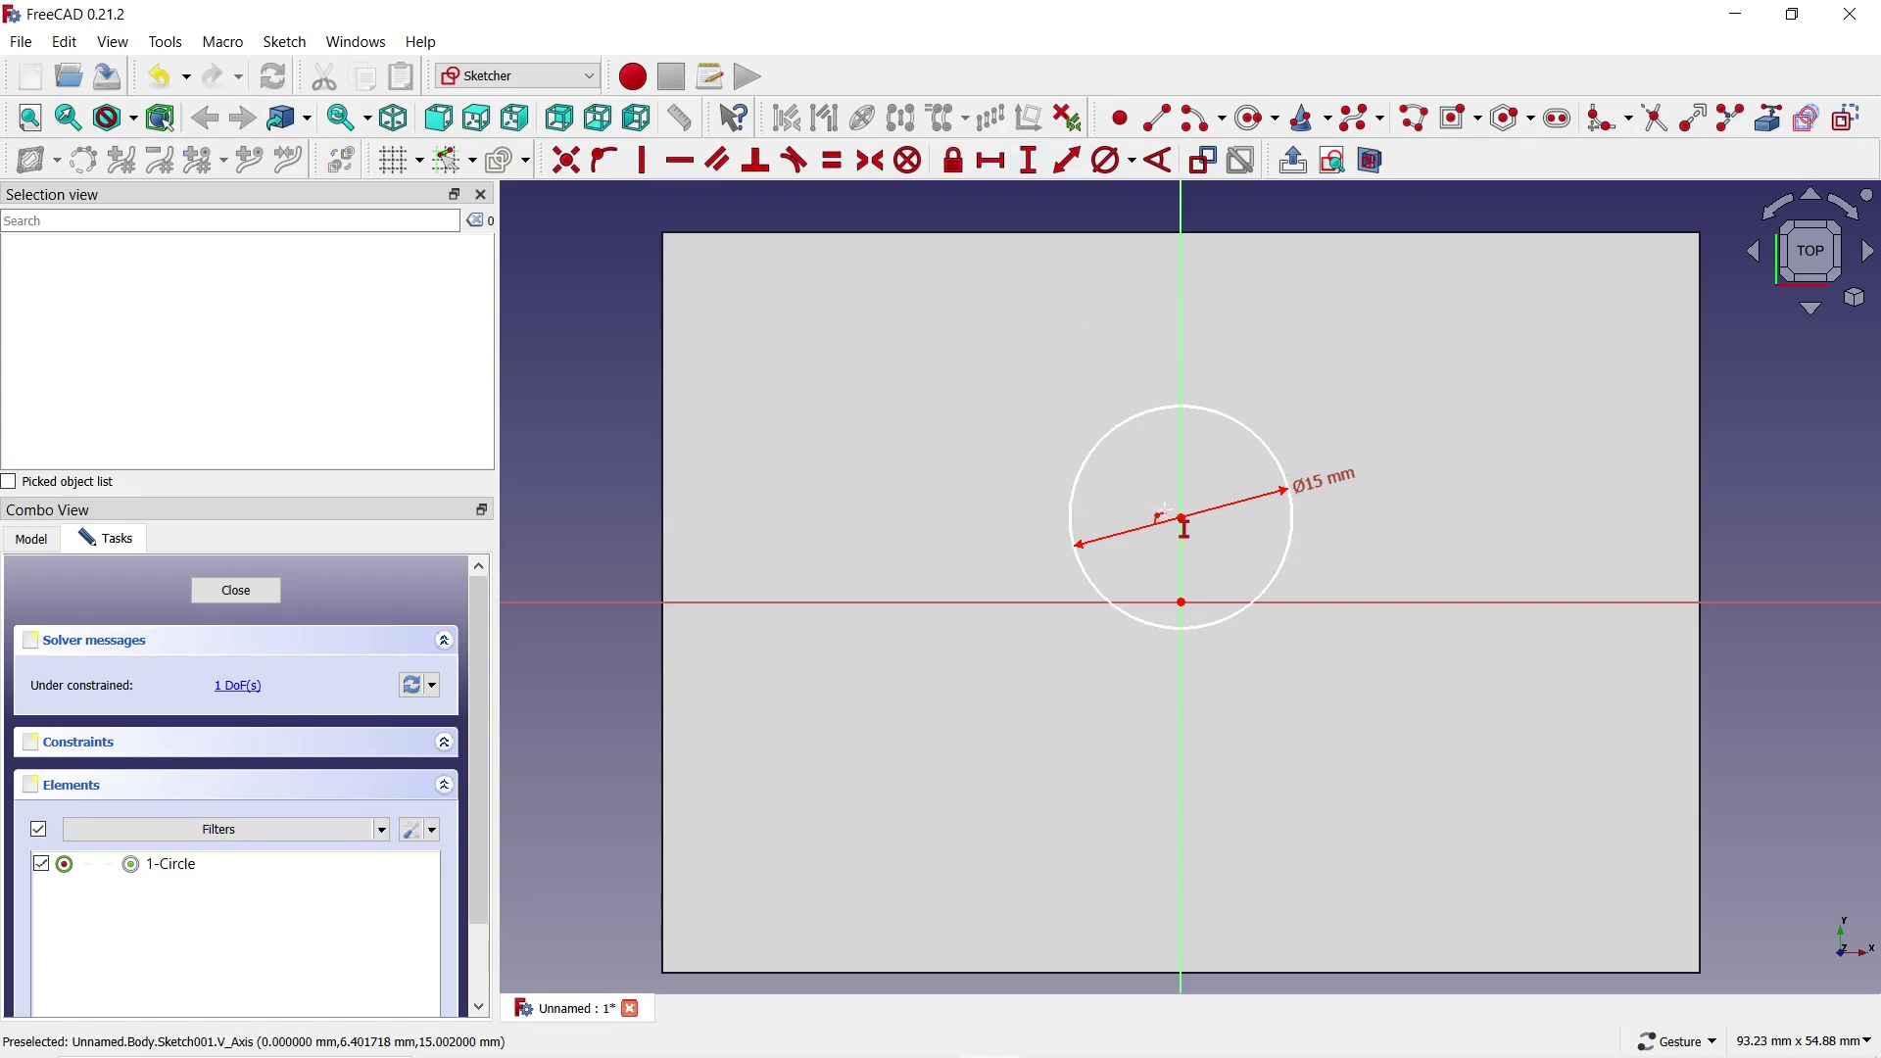
click(1183, 517)
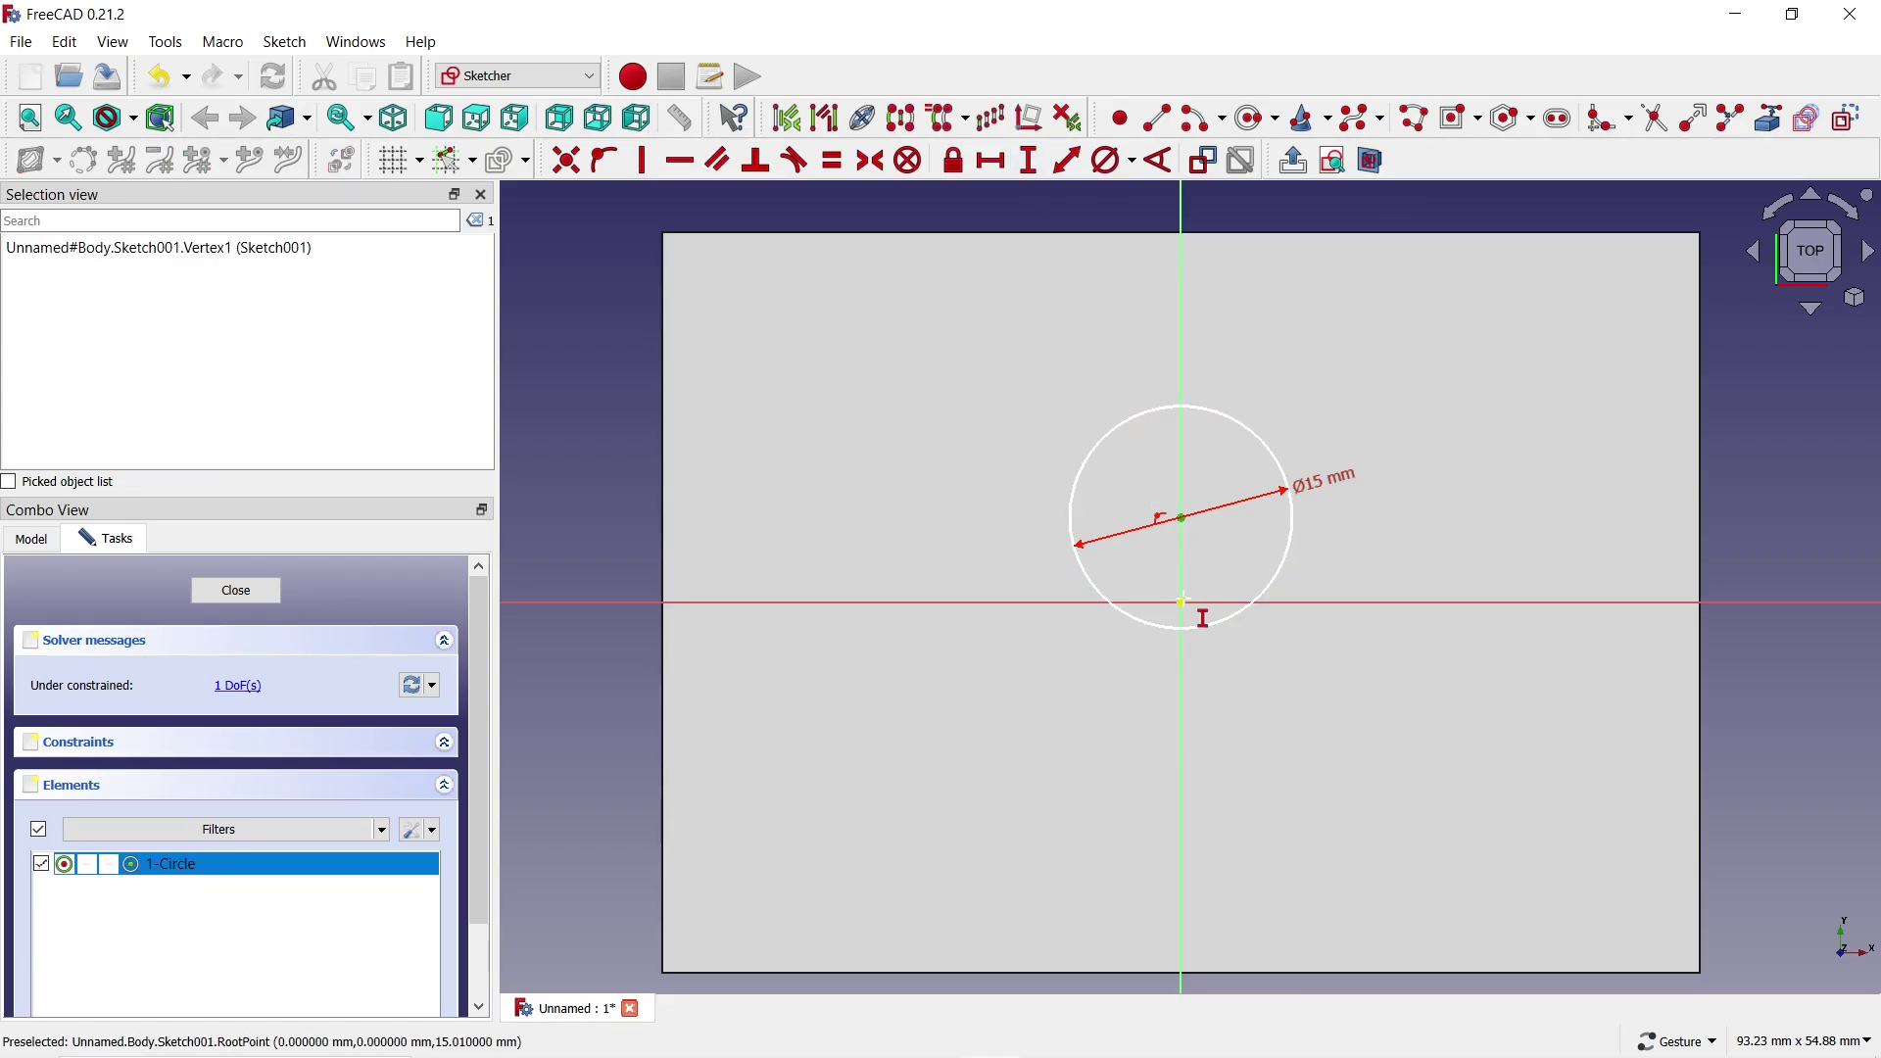
click(1182, 602)
text(6)
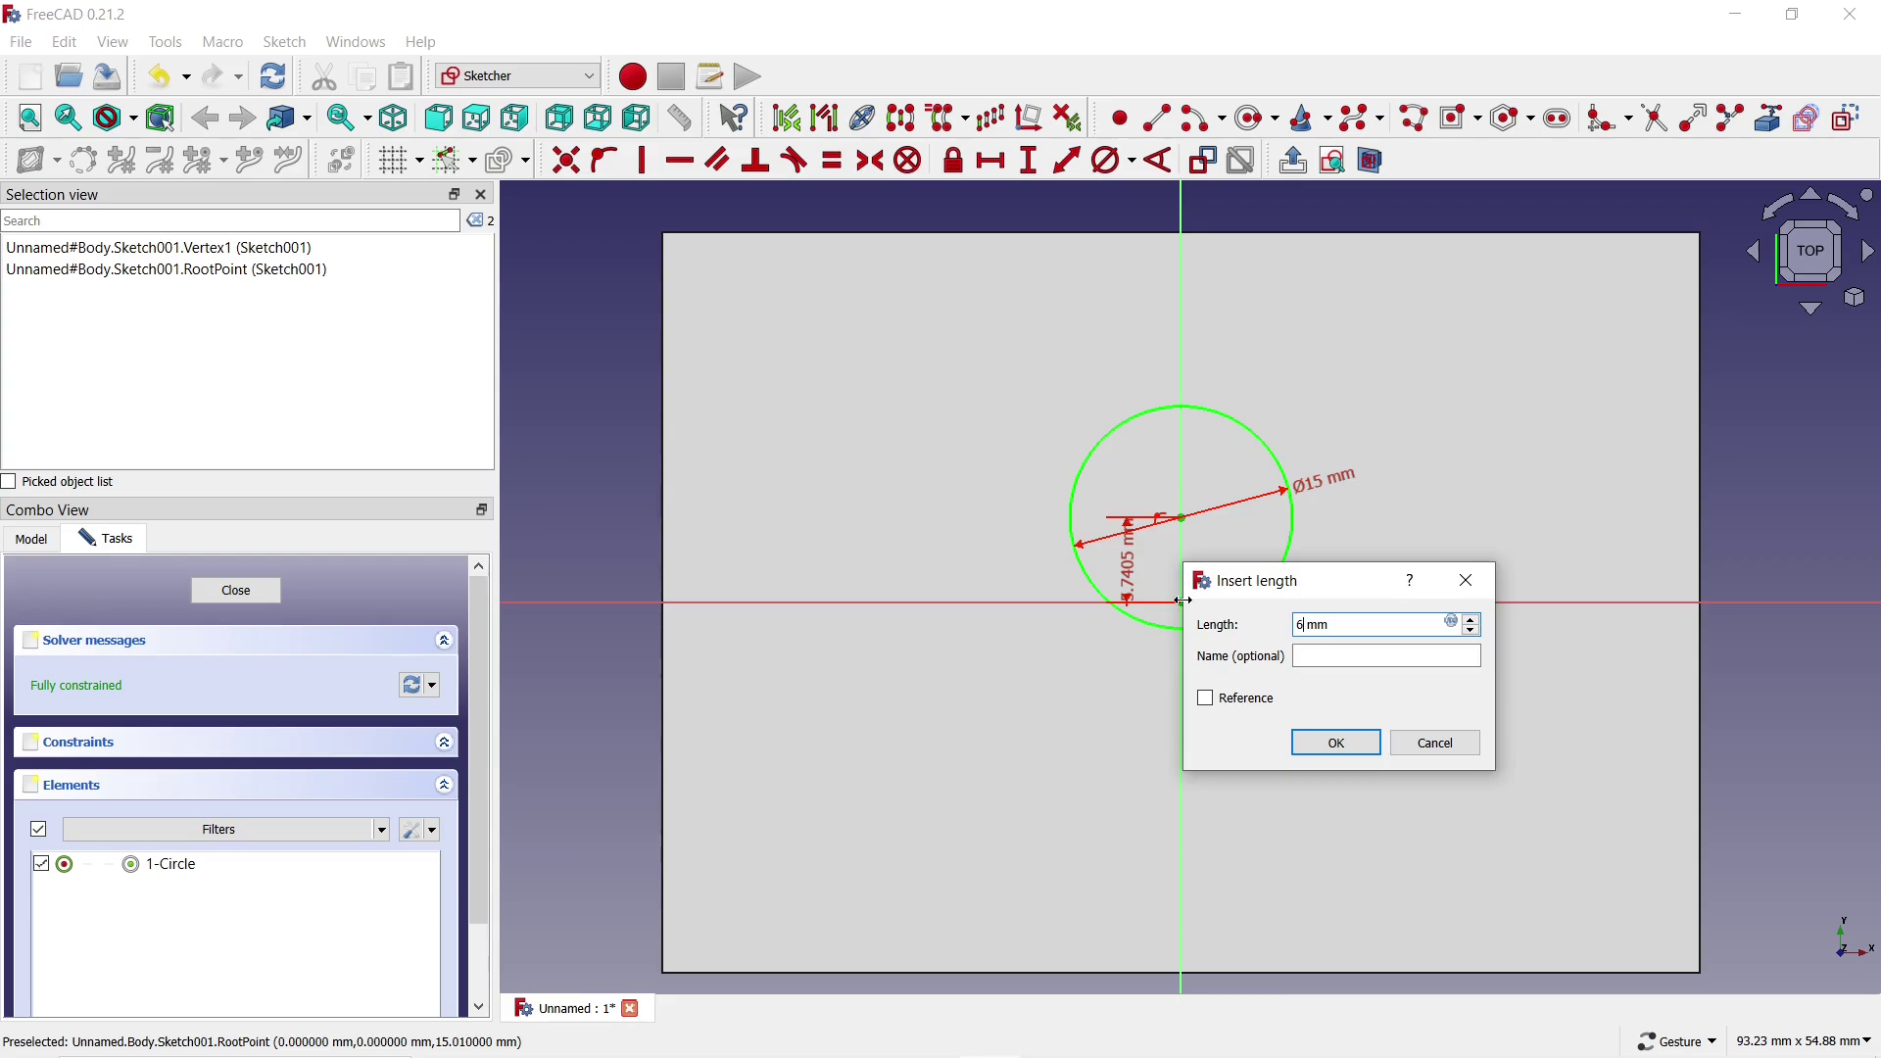
click(1335, 747)
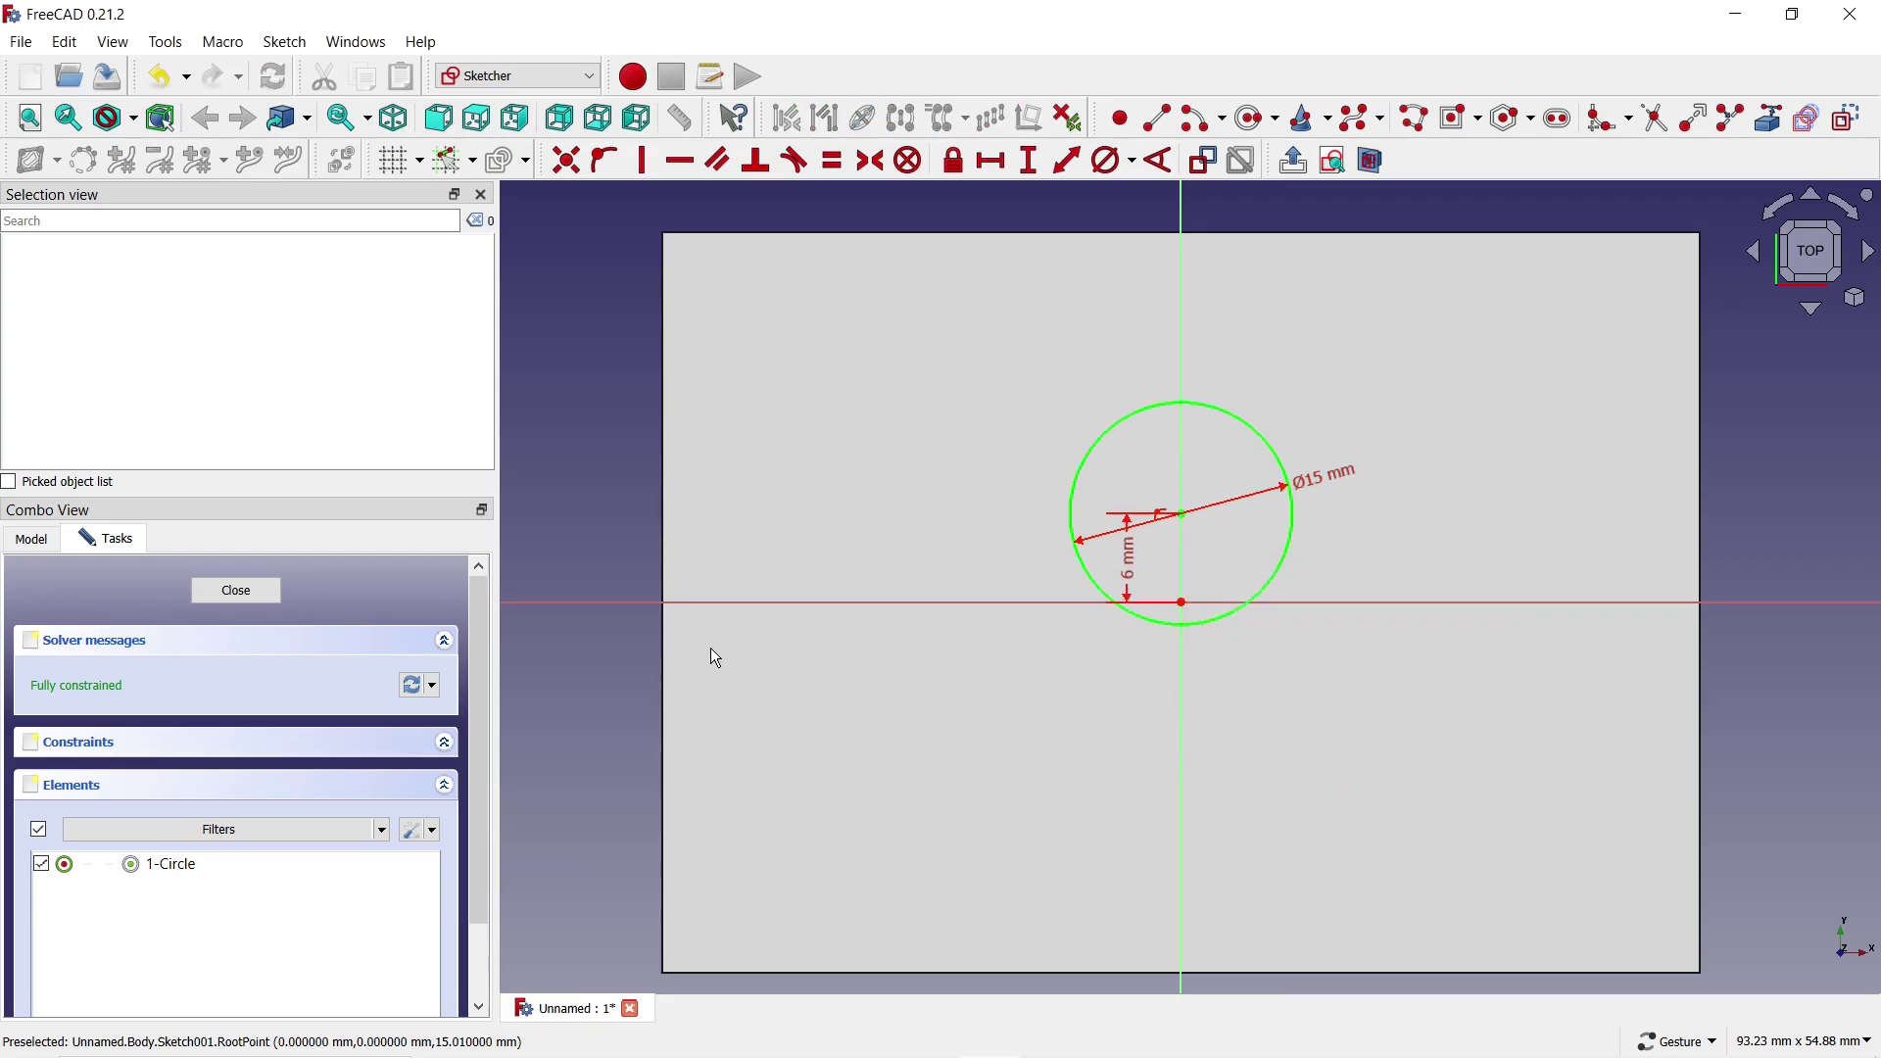
- Pocket the circle sketch Through all to cut a Ø15 mm hole through the block
click(257, 586)
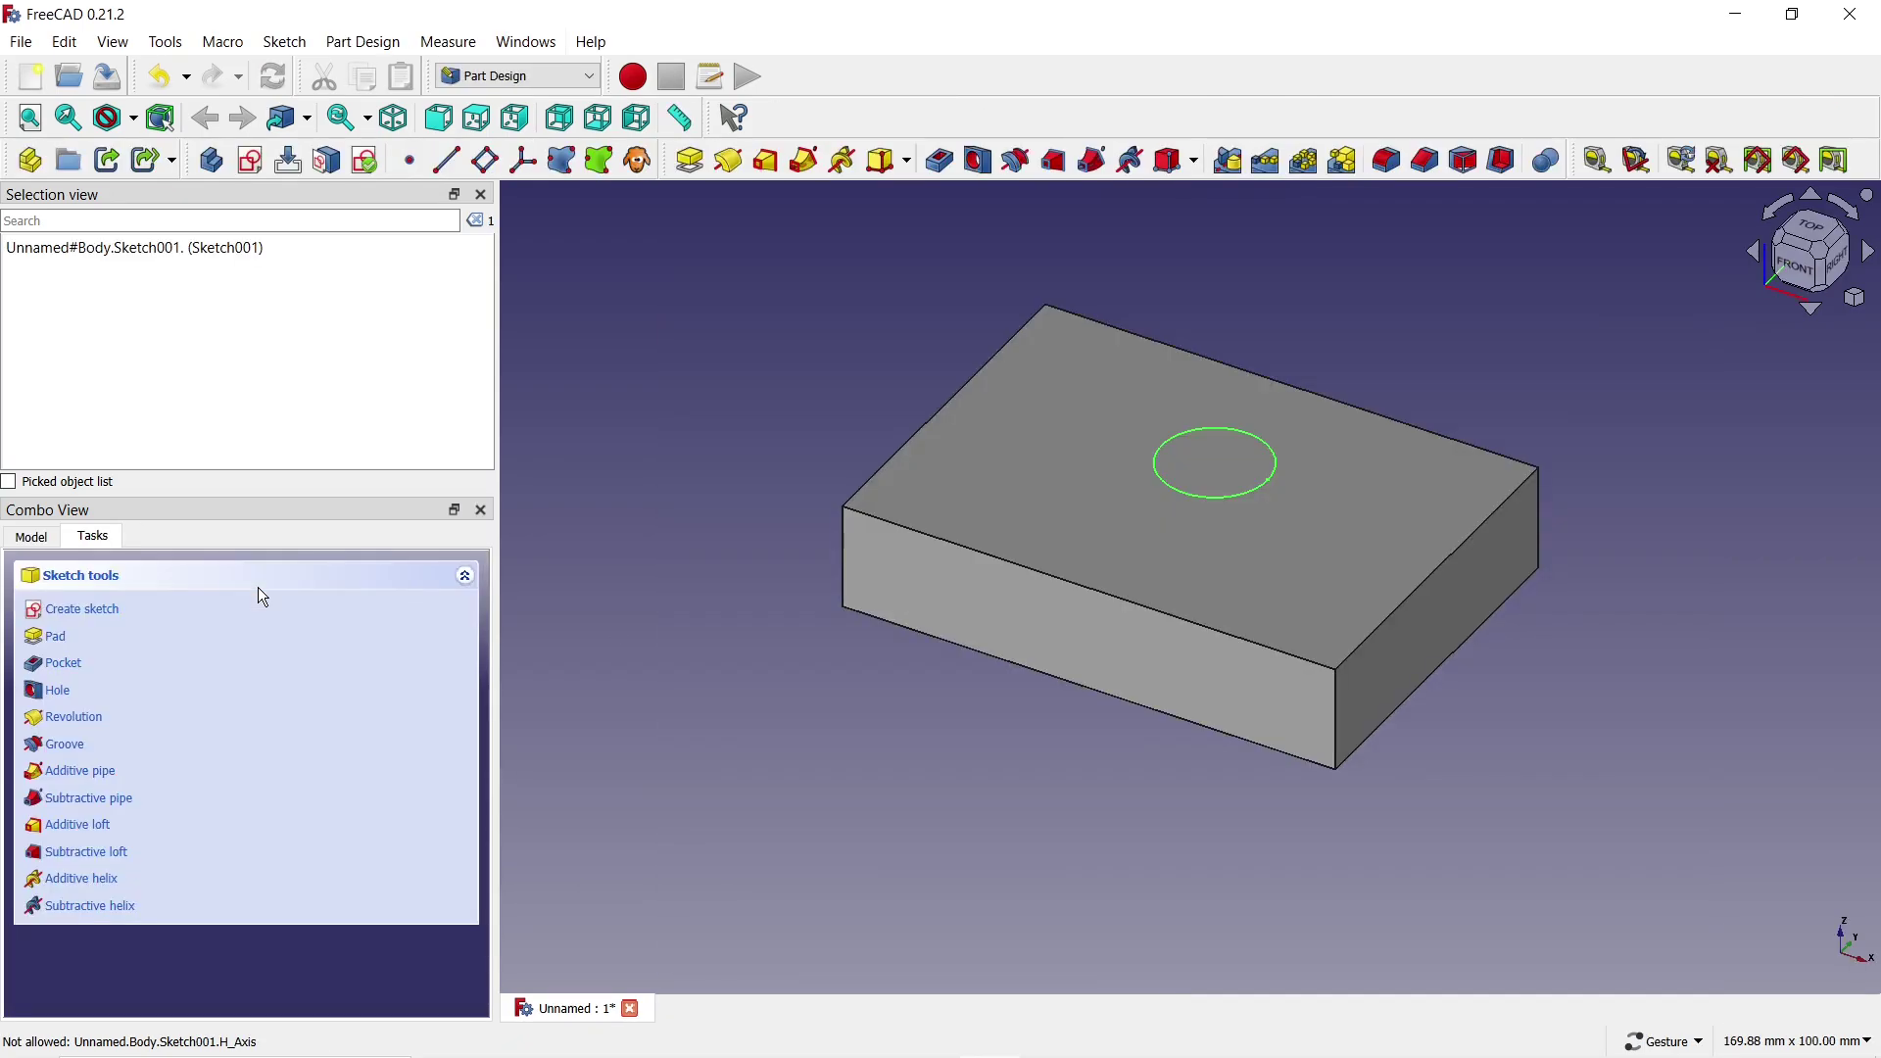
click(937, 168)
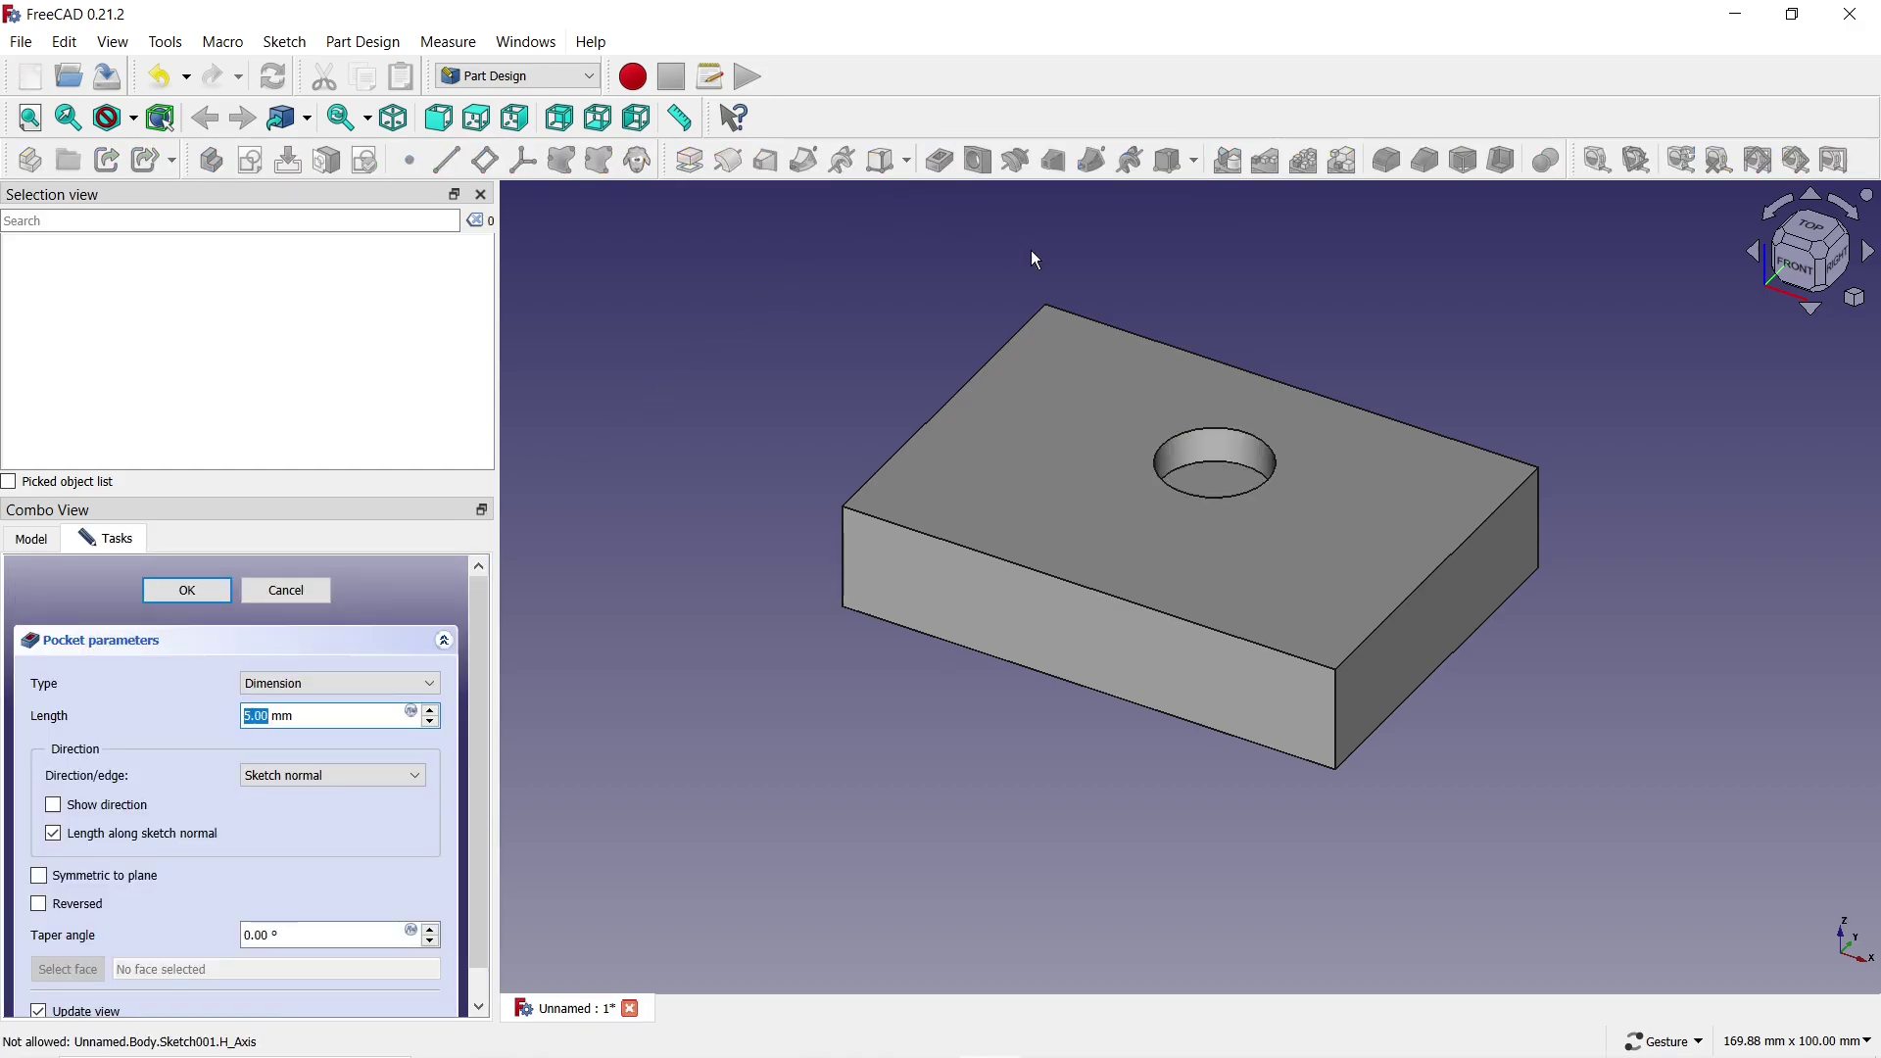
mouse_move(1030, 250)
mouse_down()
mouse_move(1081, 304)
mouse_move(1070, 337)
mouse_up()
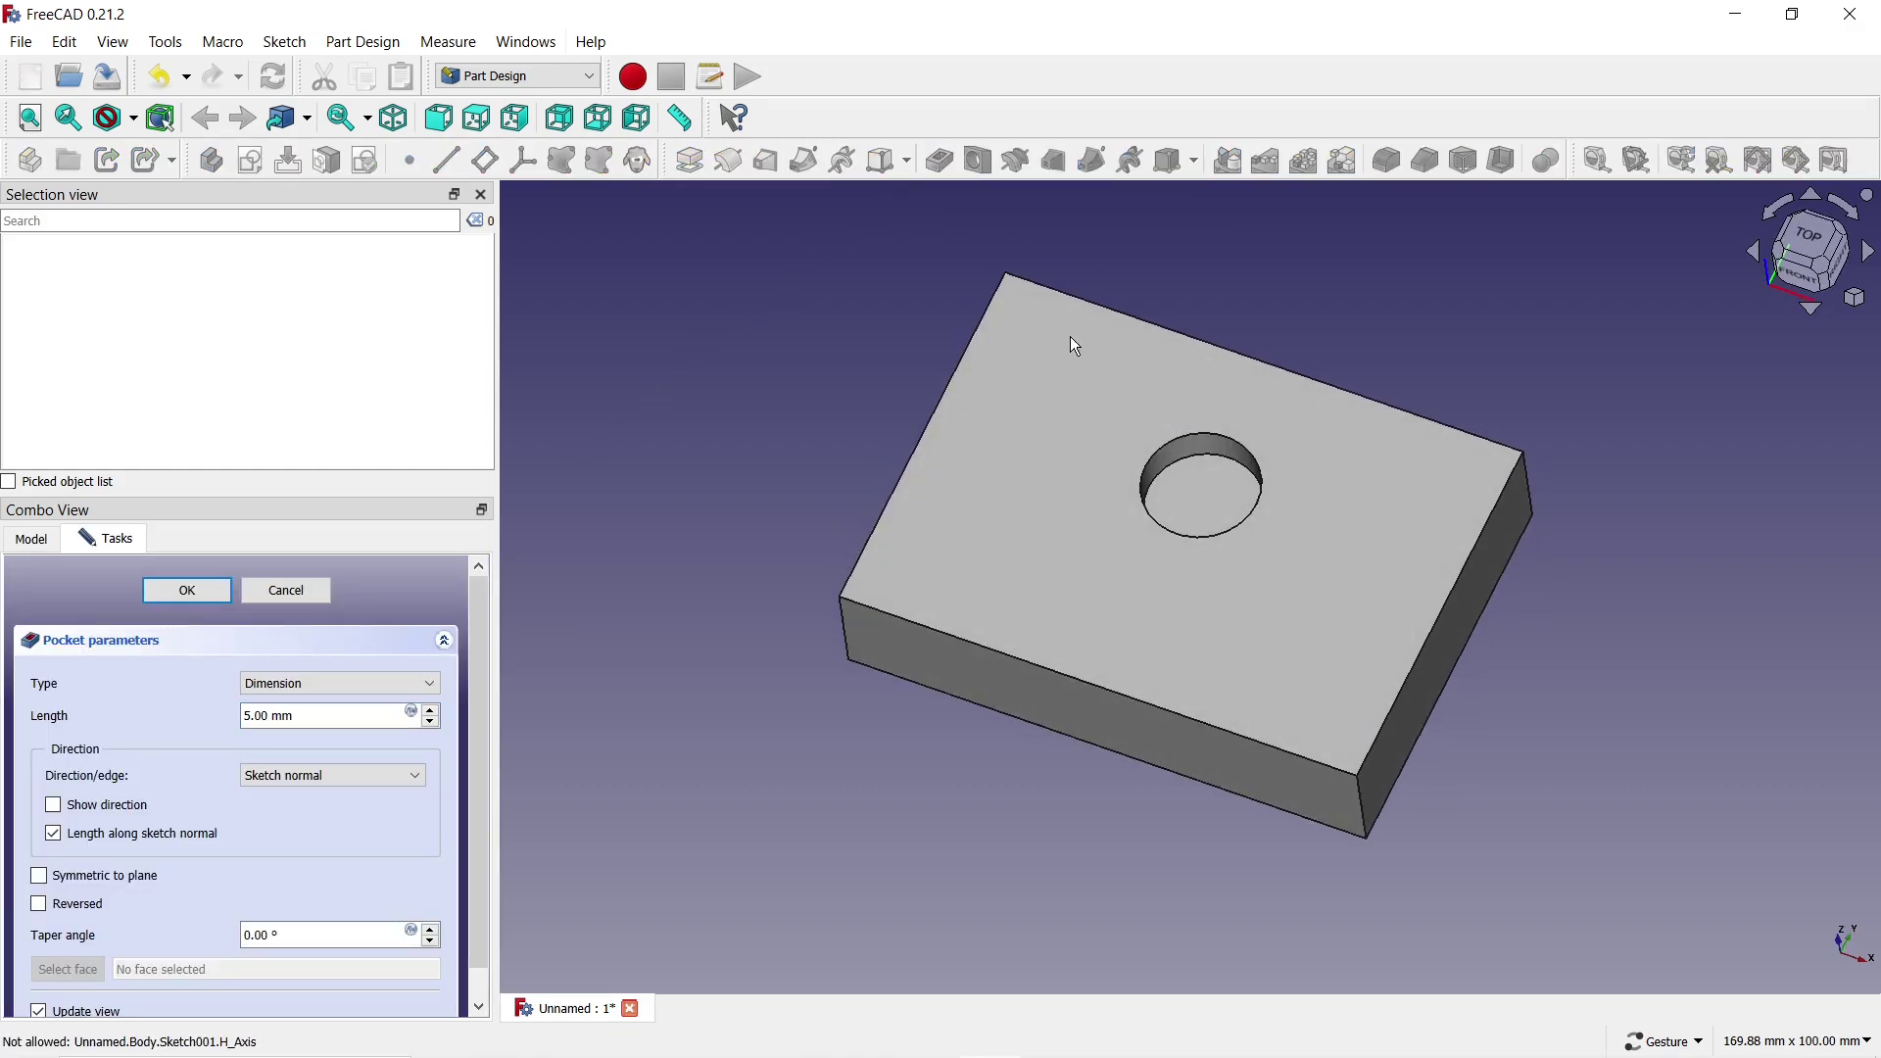
click(396, 676)
click(326, 719)
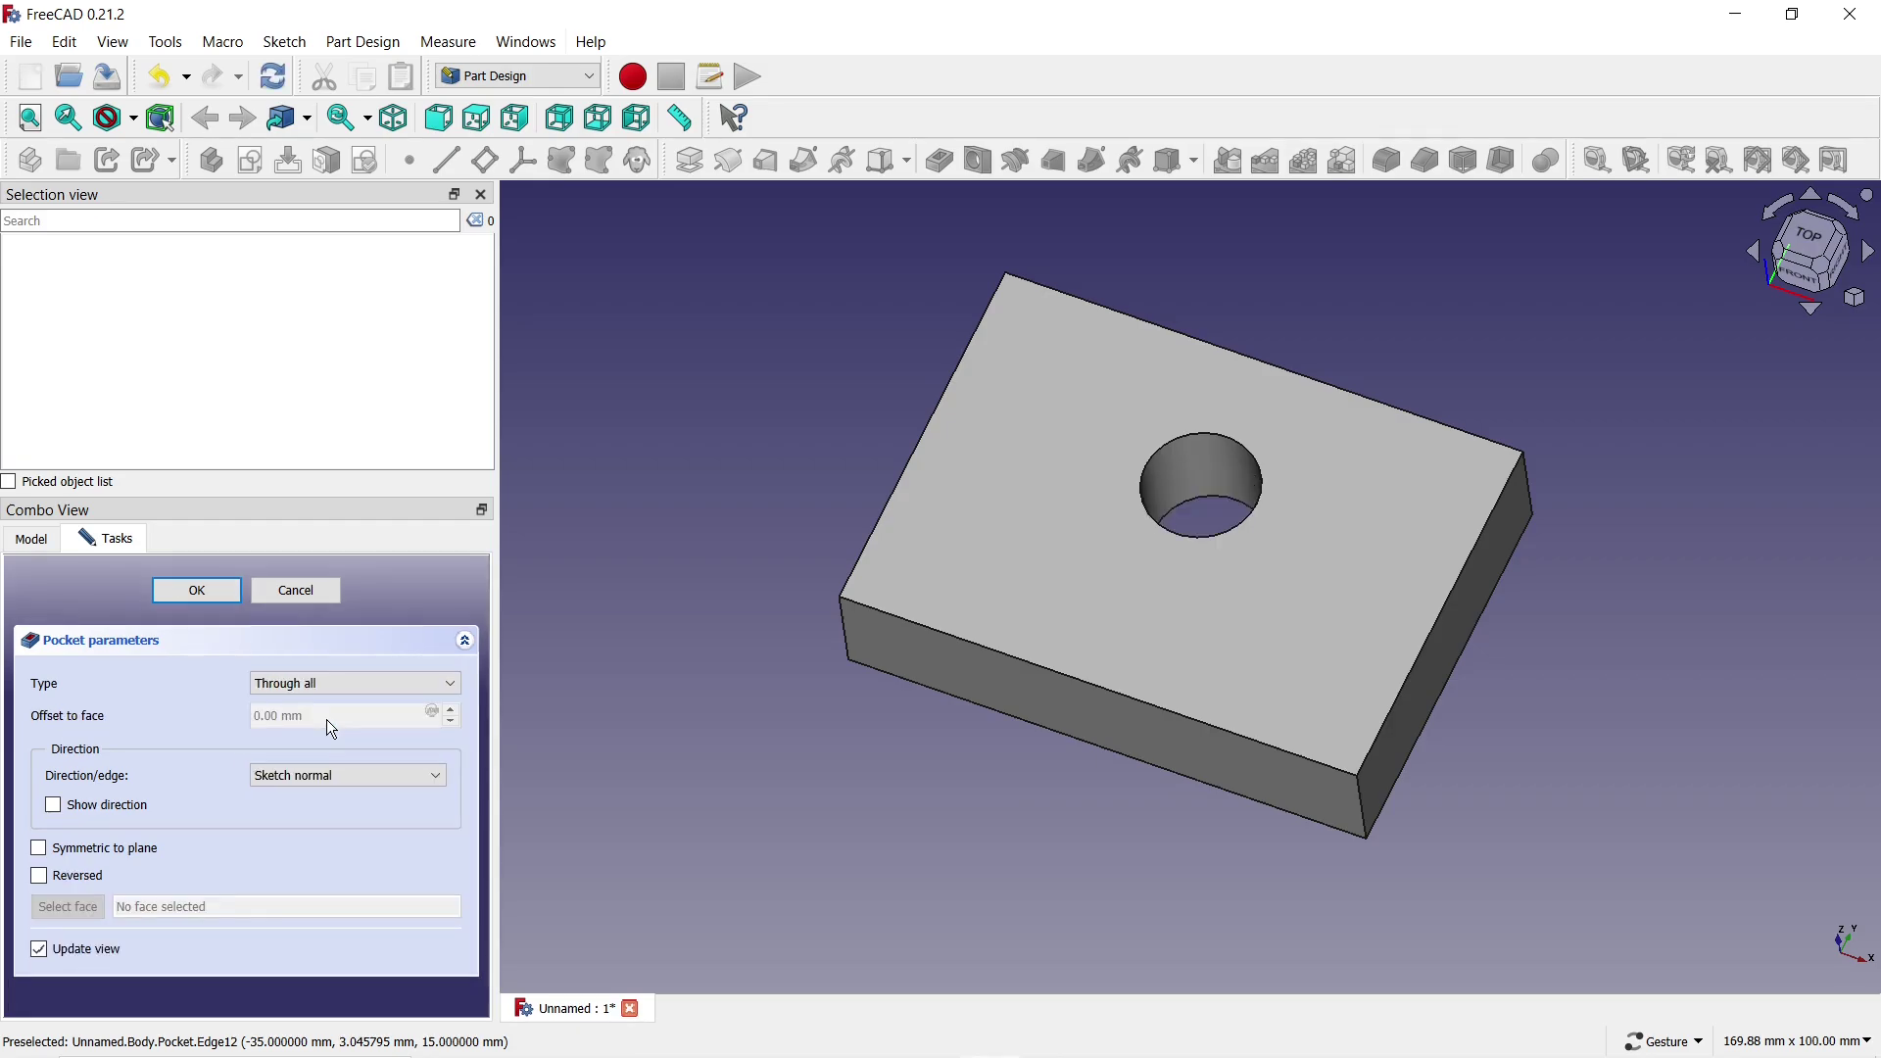
click(190, 591)
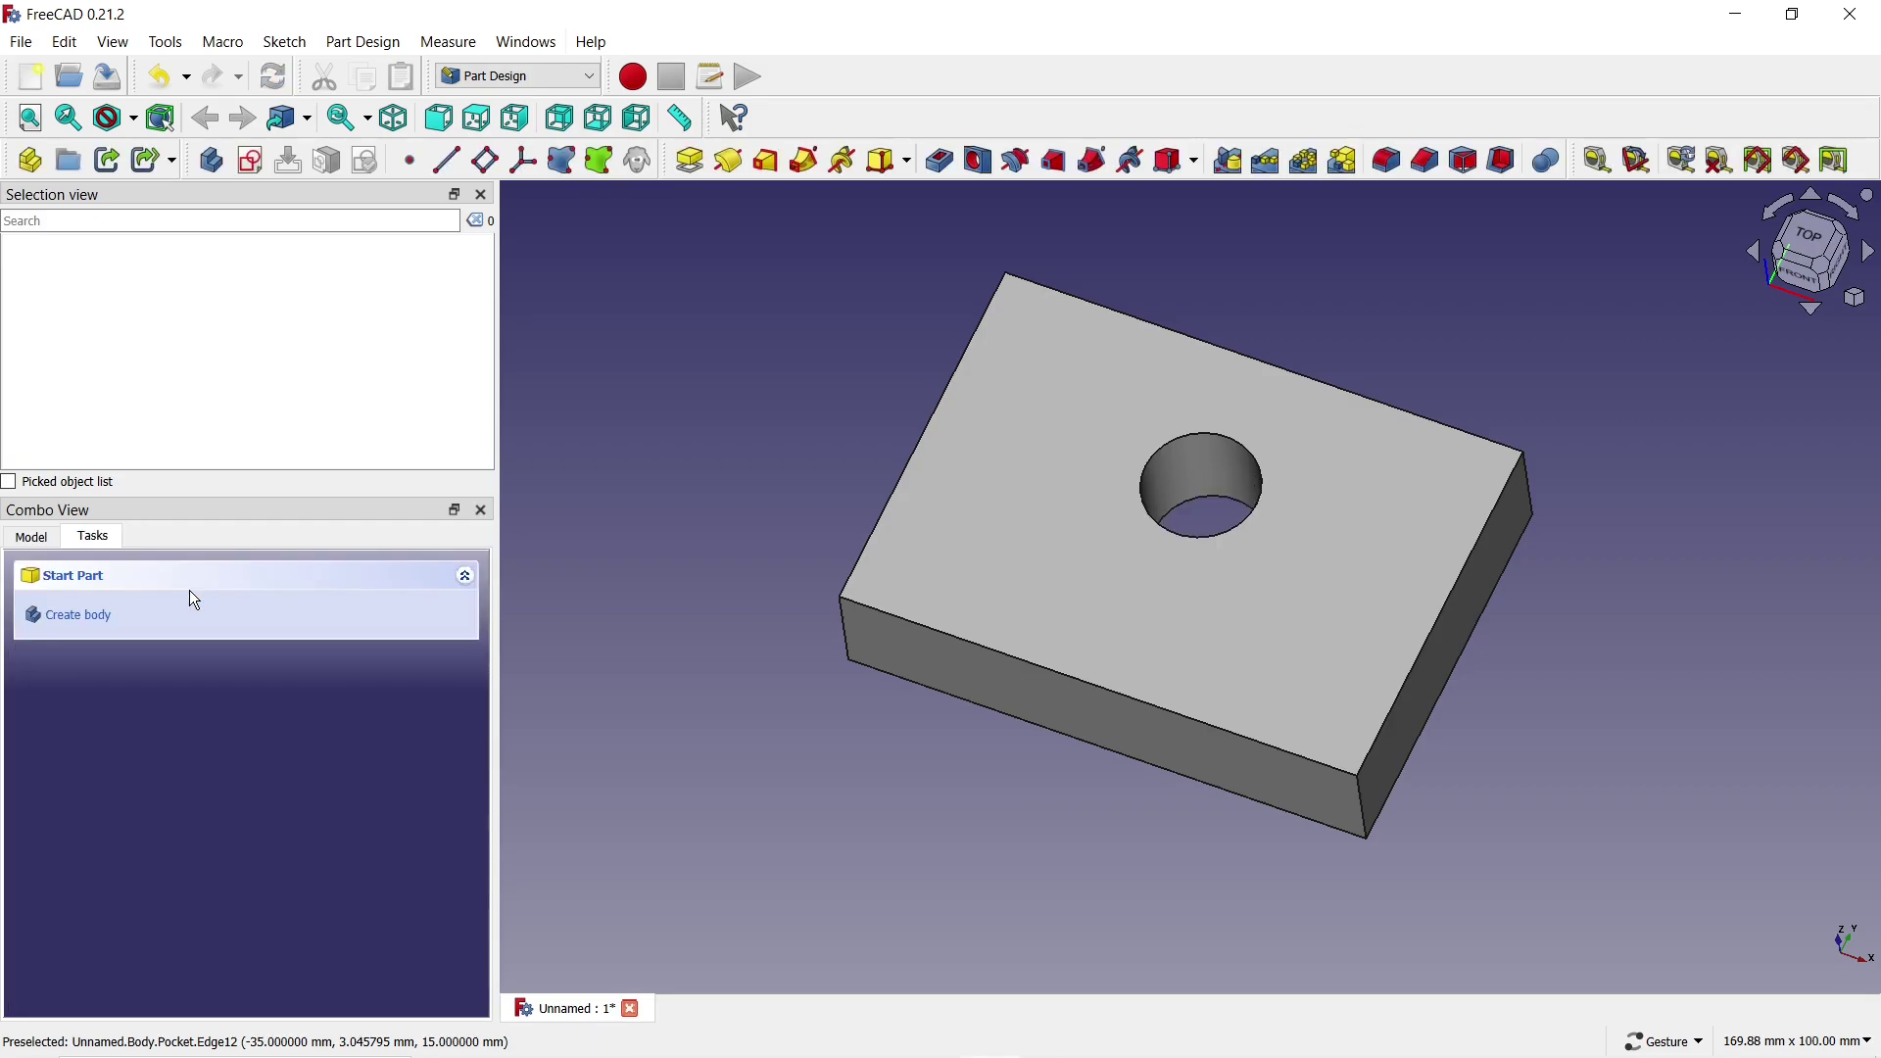
click(44, 539)
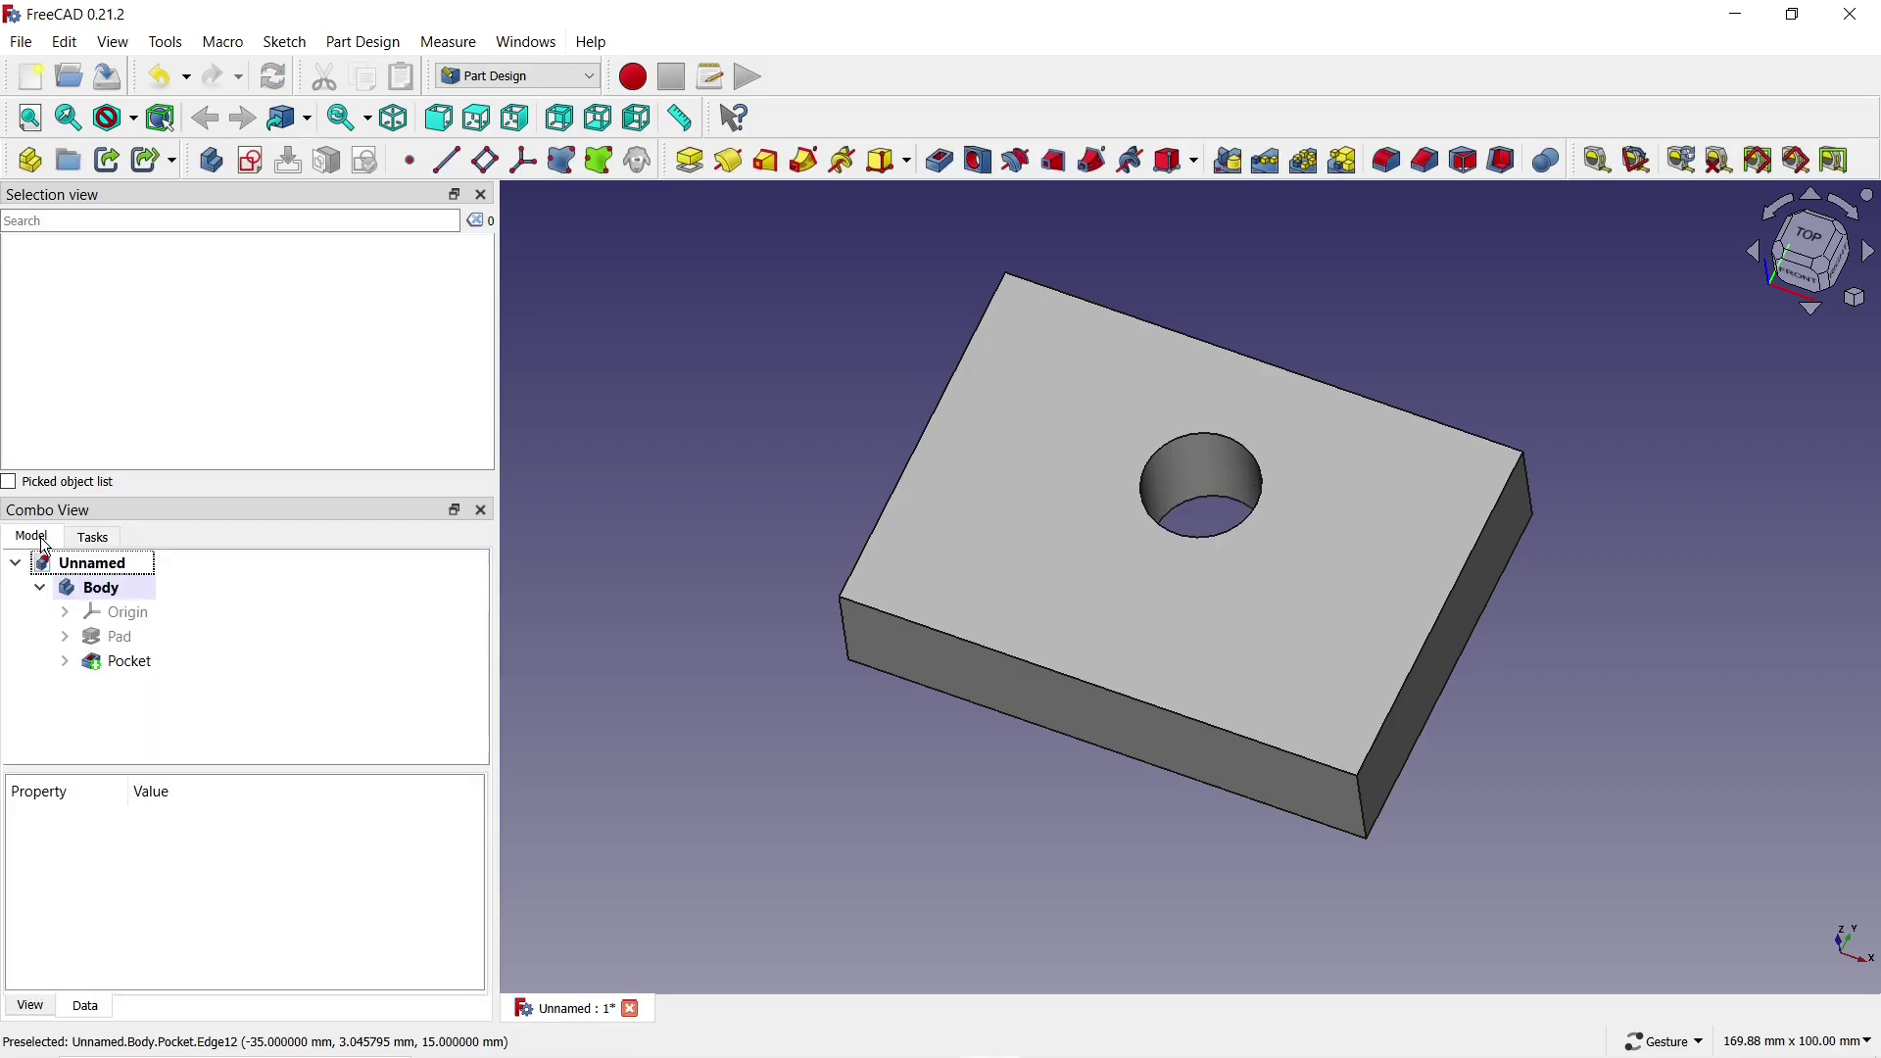
- Polar-pattern the Pocket around the Z axis with 4 occurrences
click(126, 668)
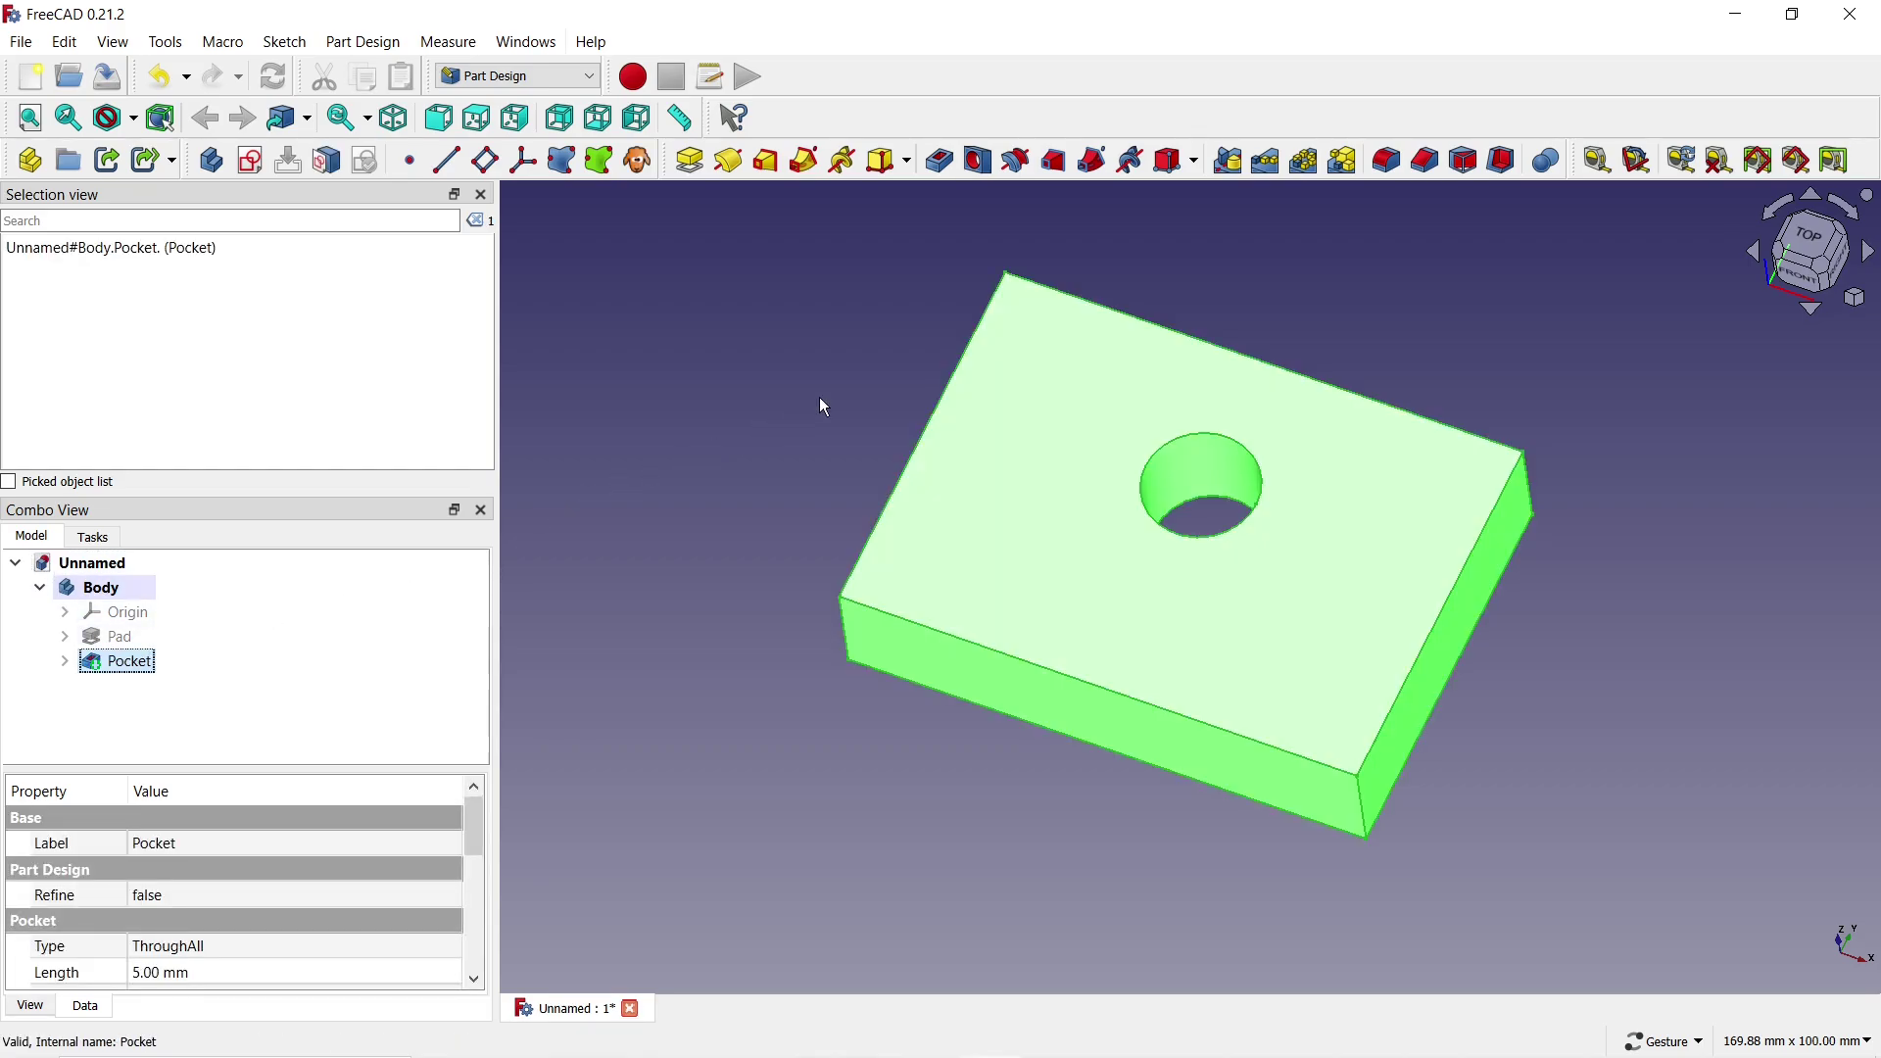
click(1307, 162)
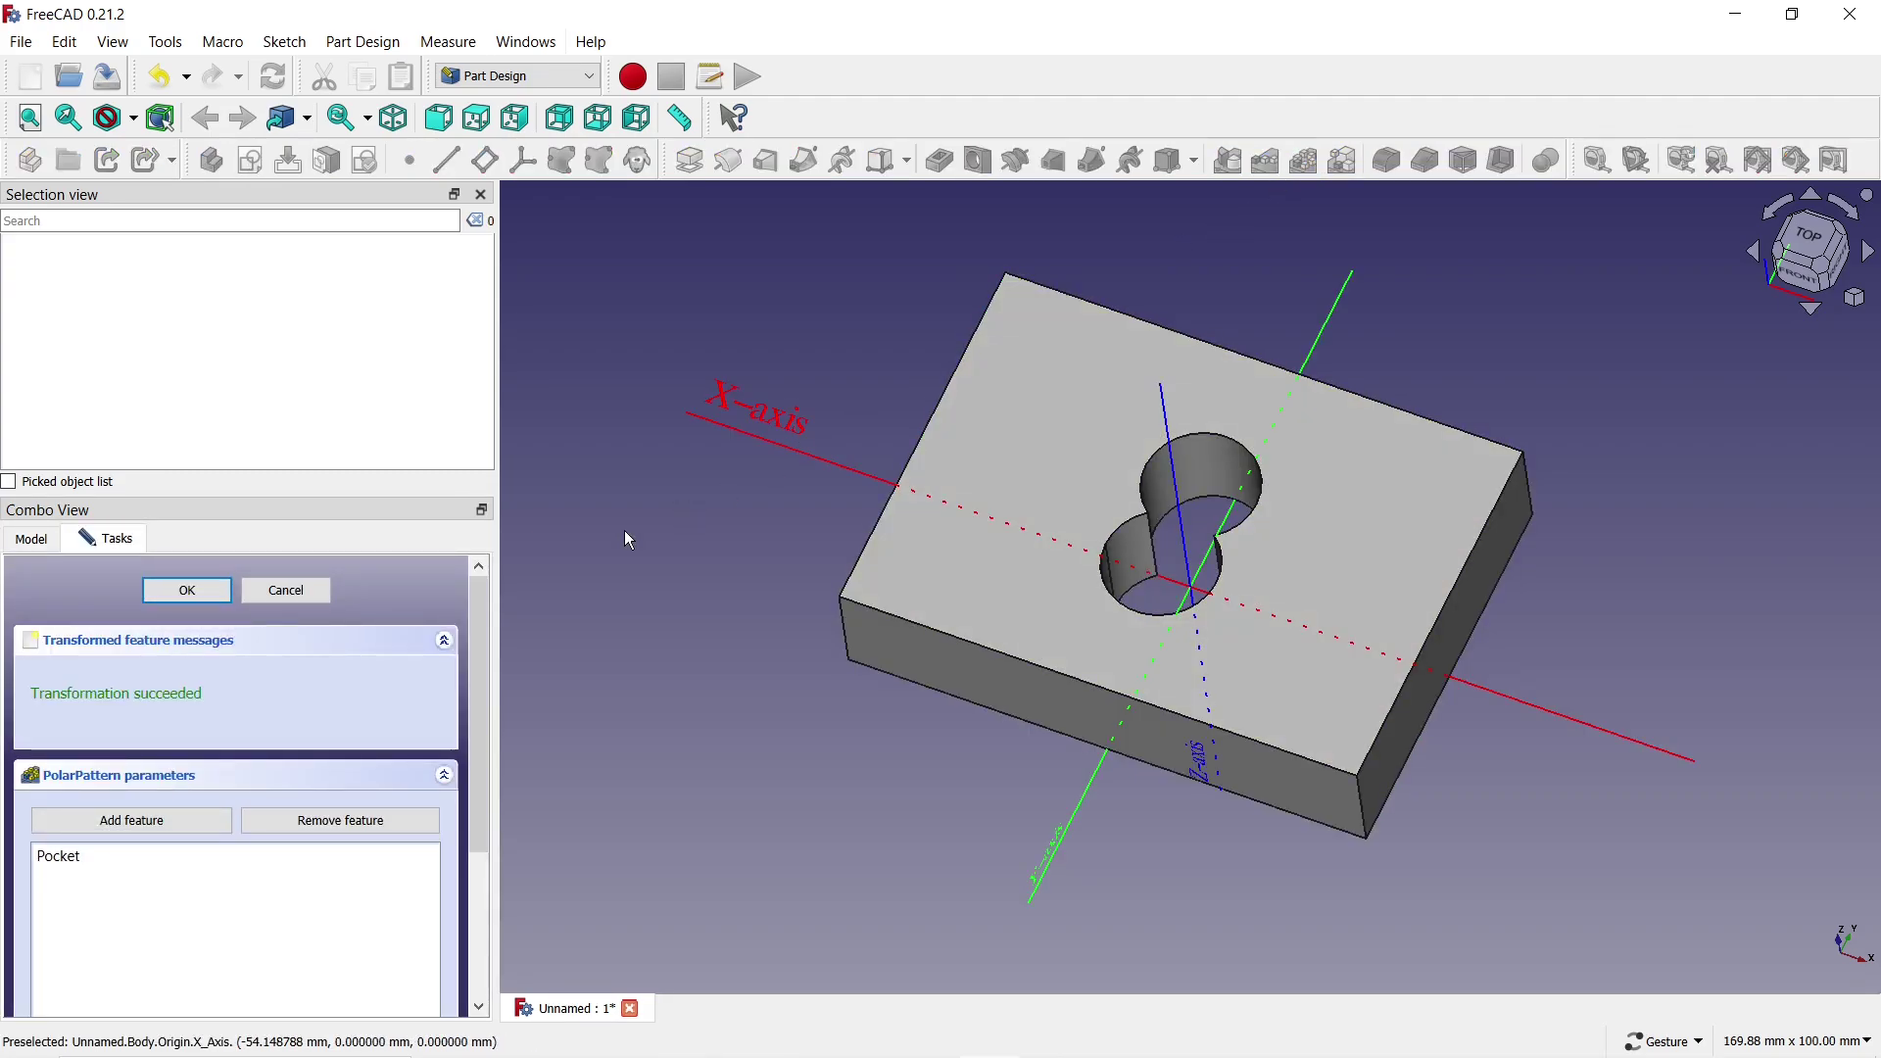
scroll(480, 636, down, 5)
click(437, 861)
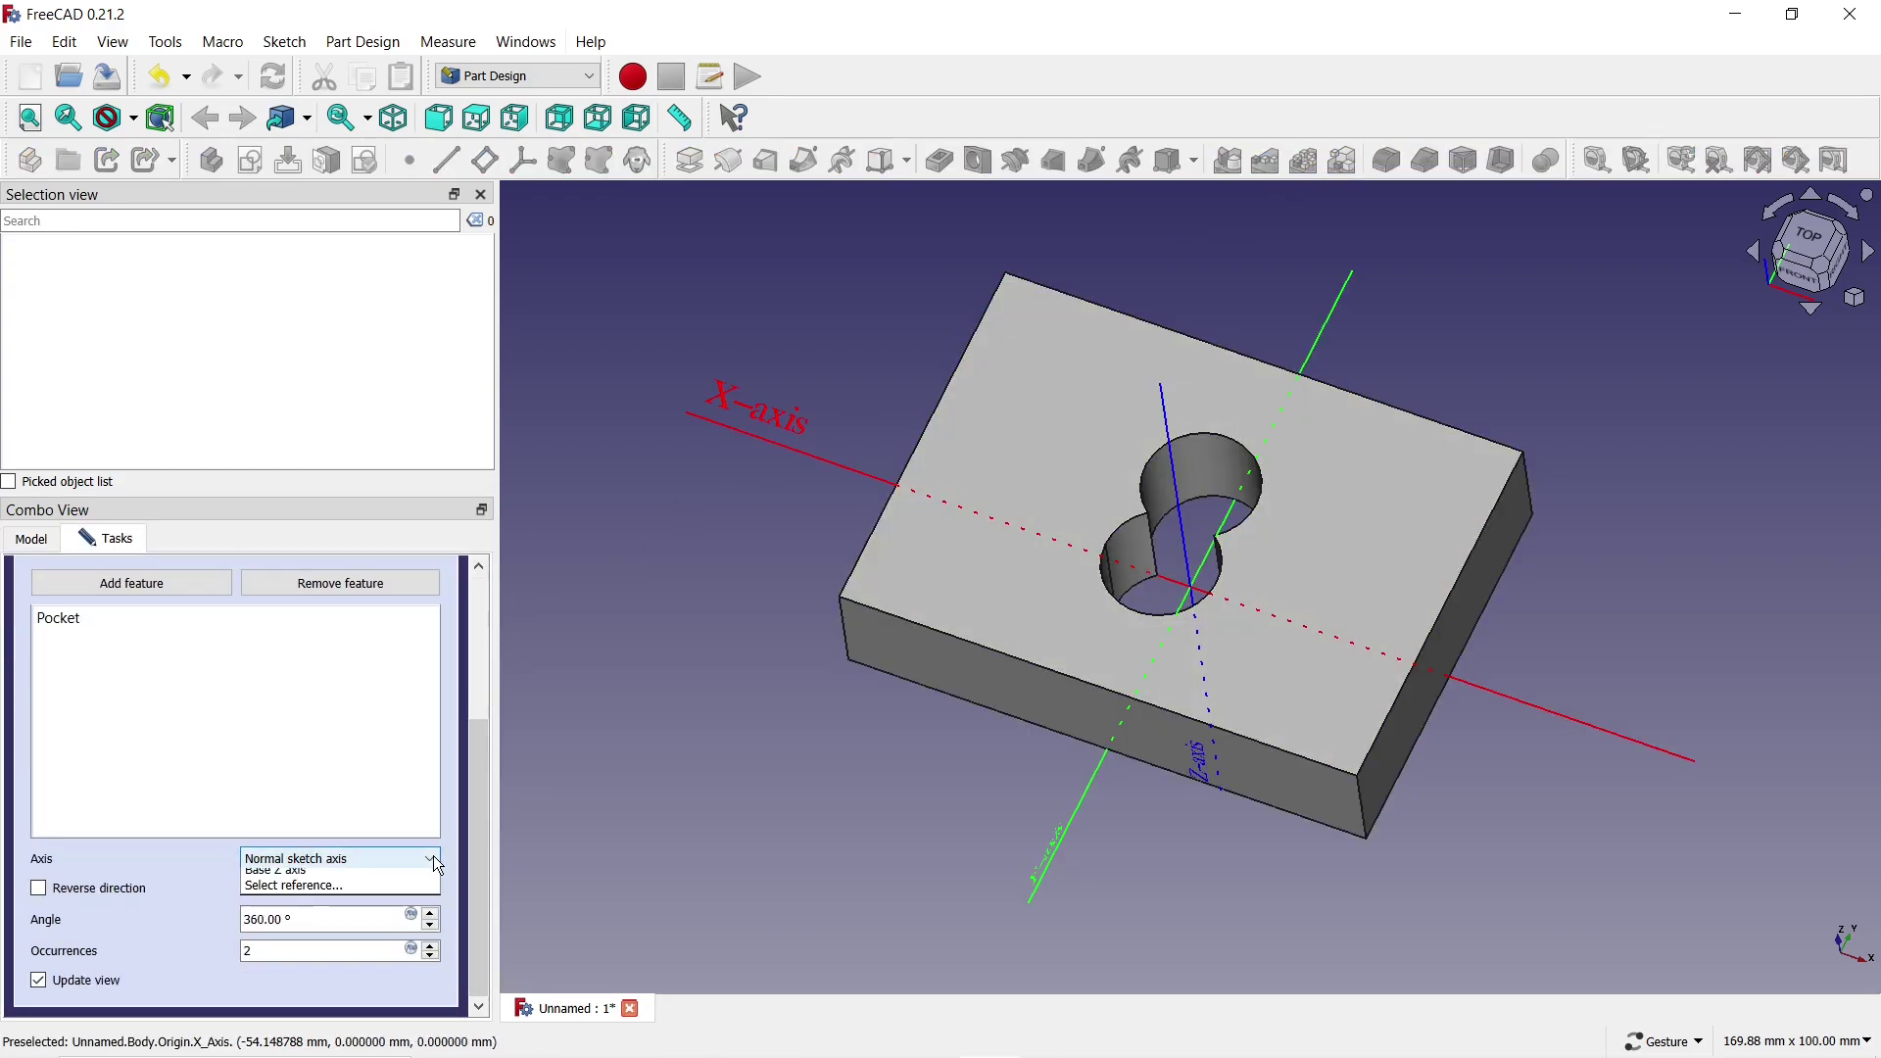
click(330, 980)
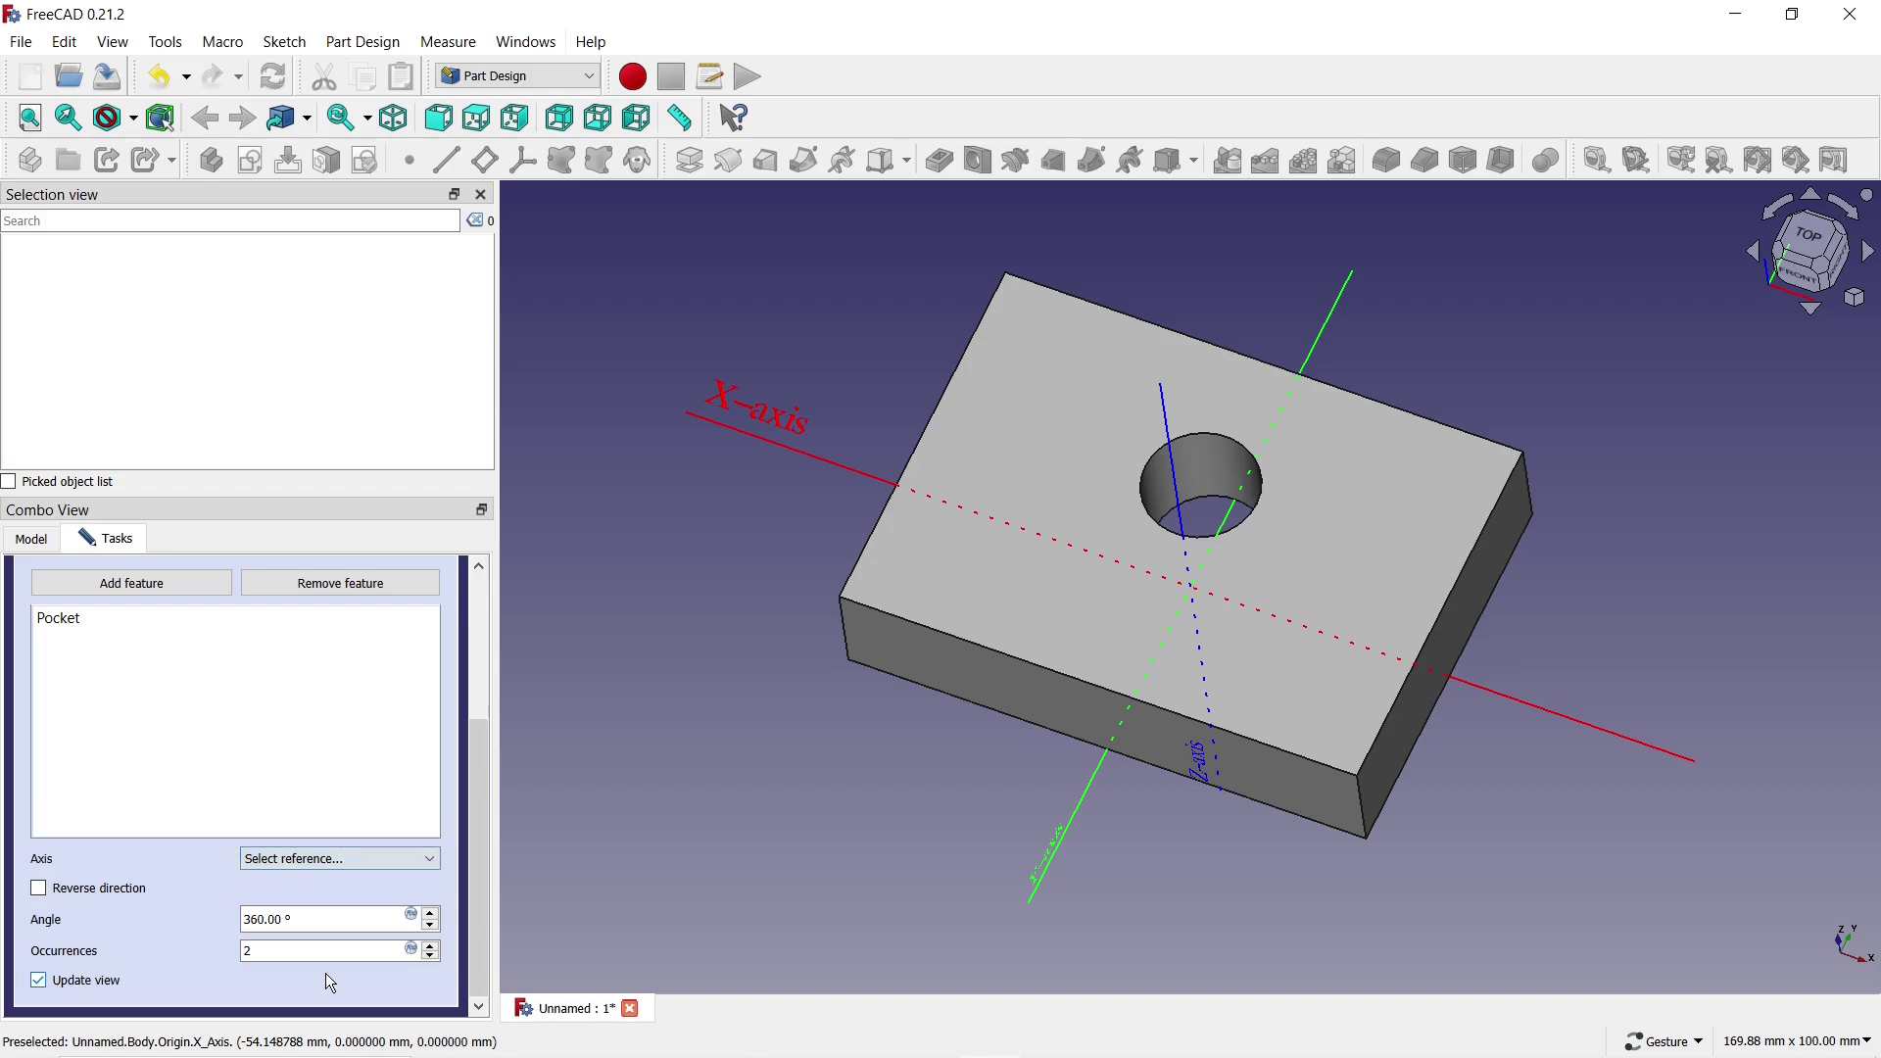
click(1189, 522)
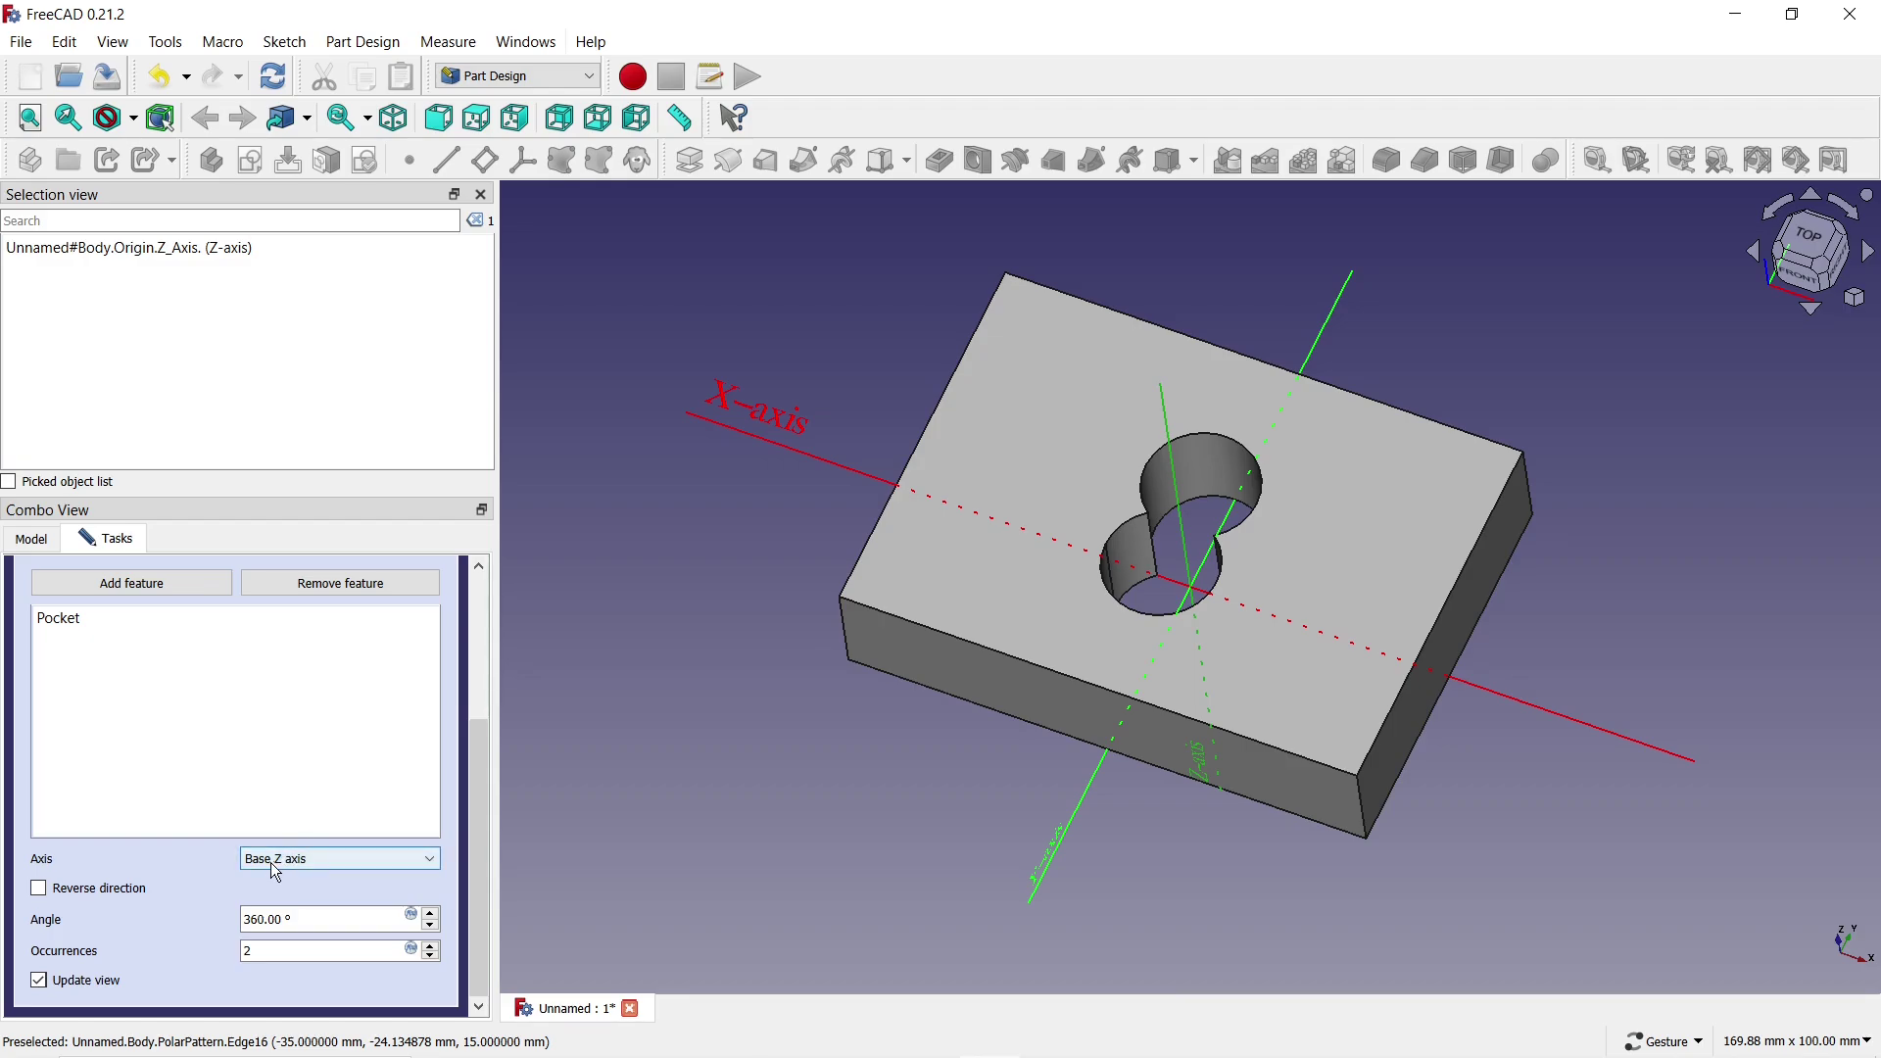
click(434, 949)
click(433, 949)
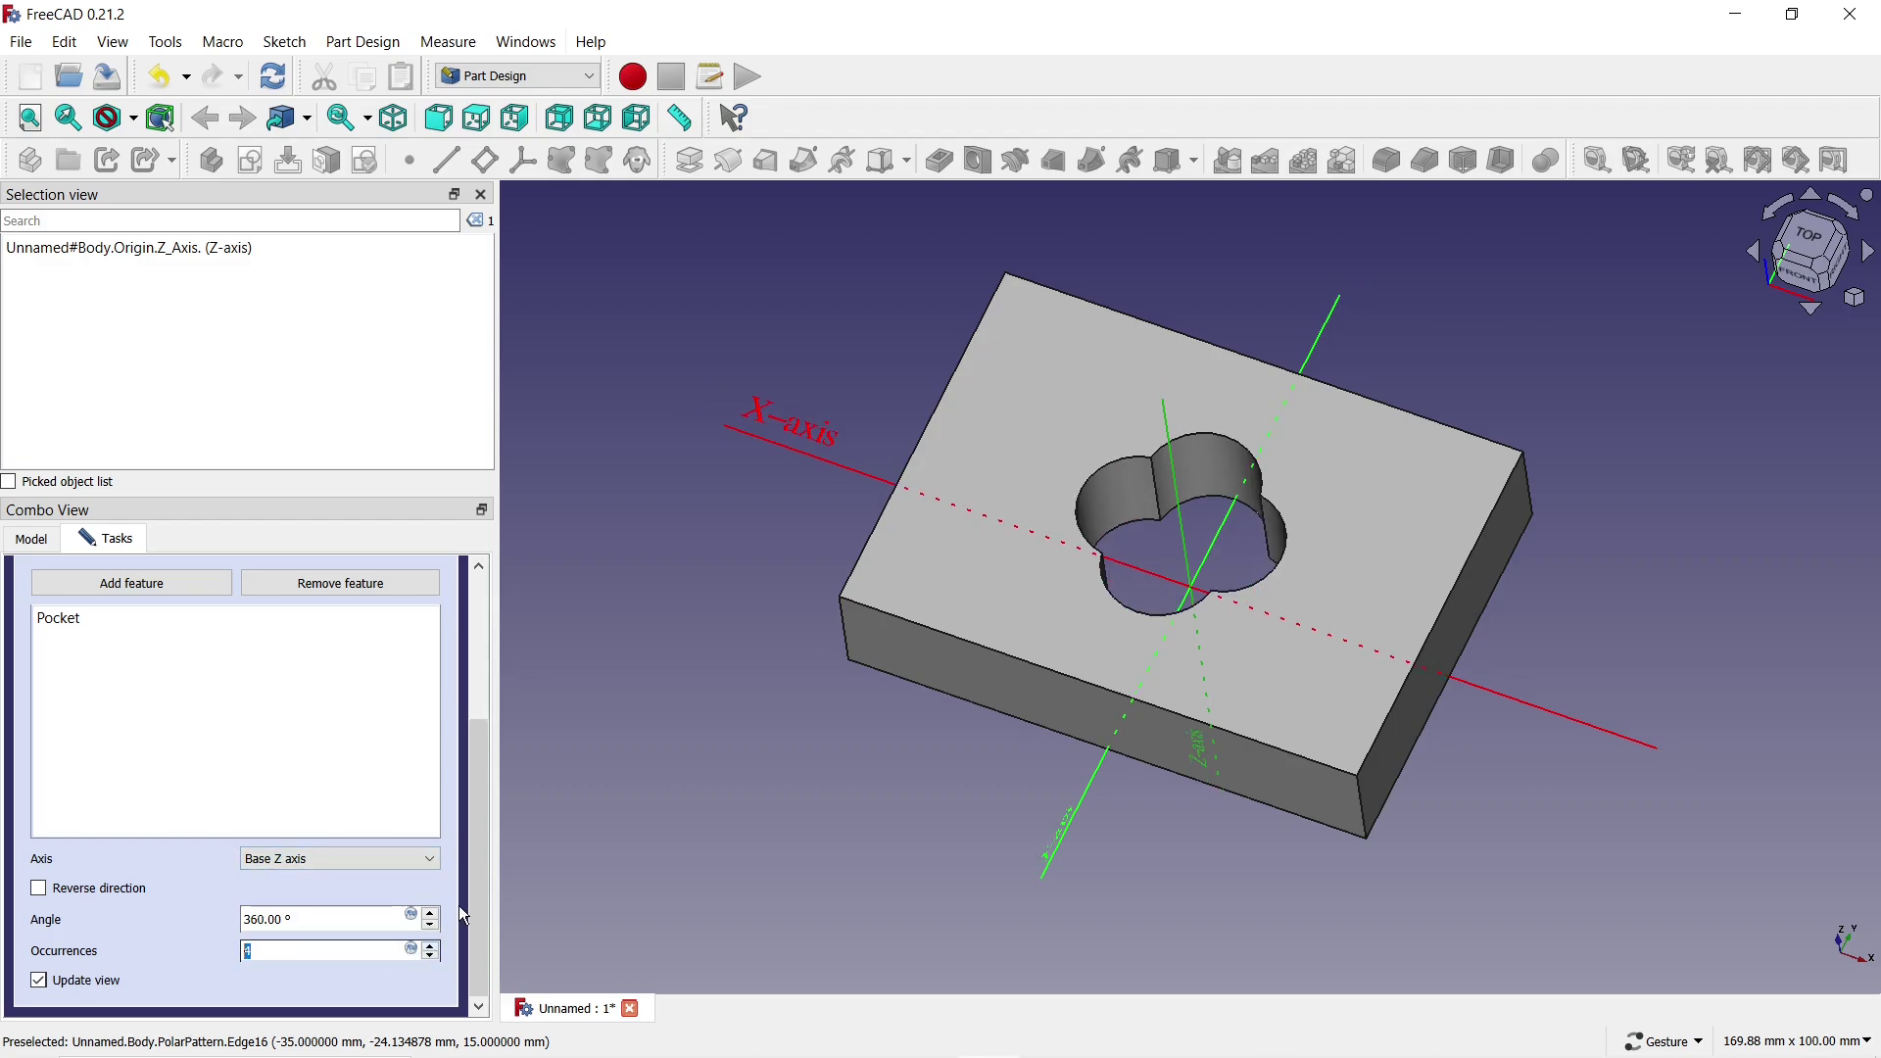
drag(474, 884, 535, 686)
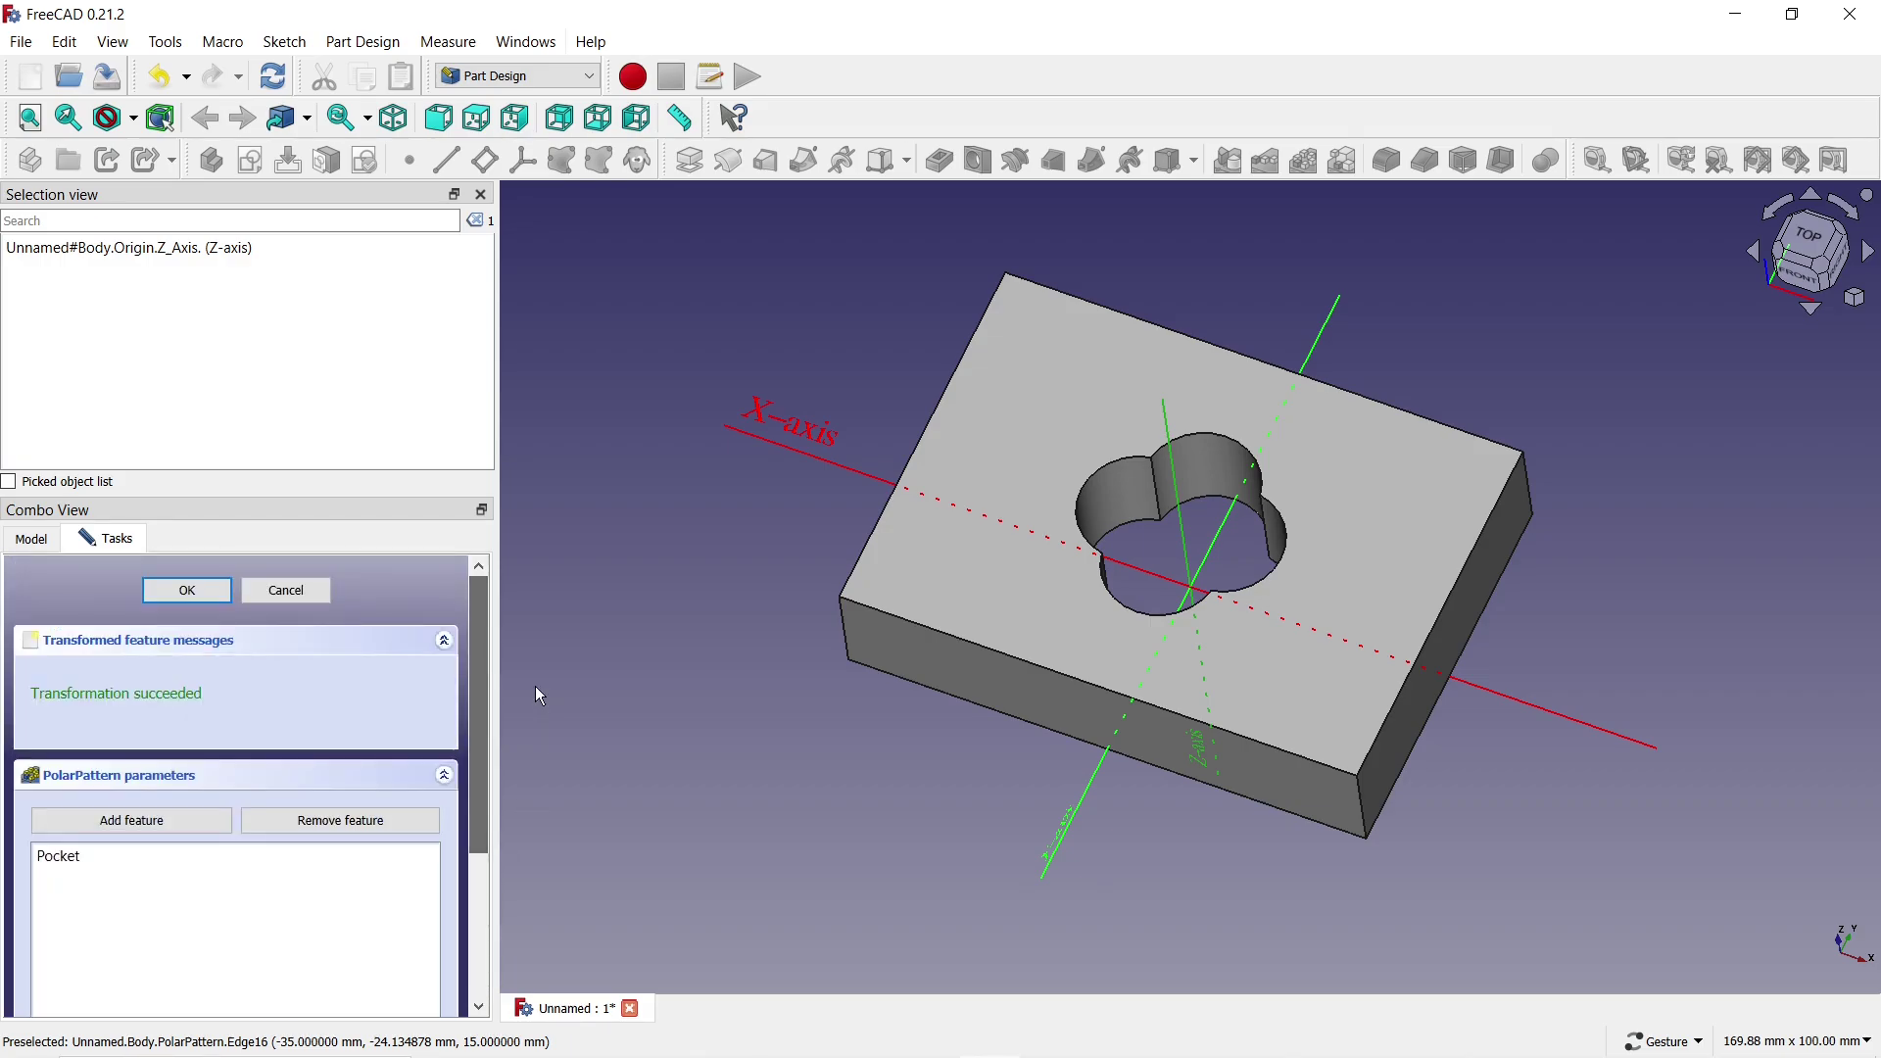
click(187, 591)
click(631, 773)
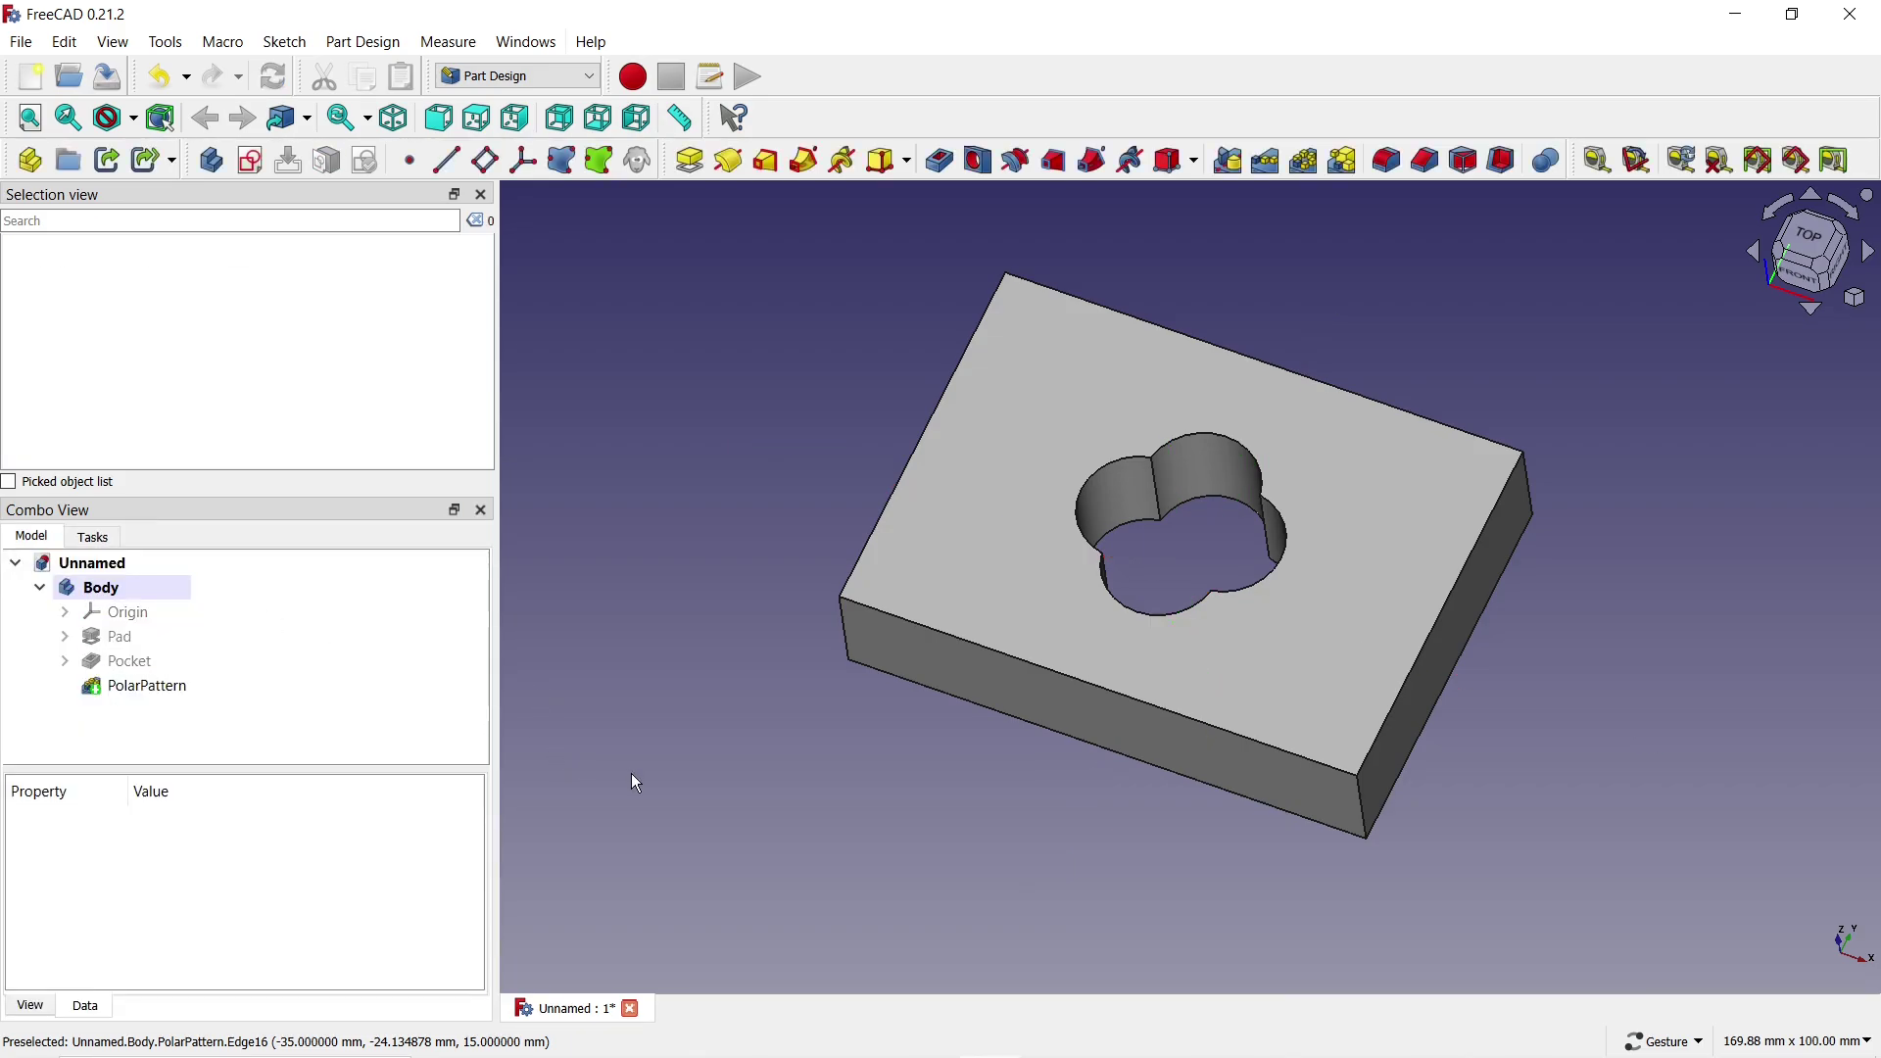
- Start a fillet on the four cusp edges of the quatrefoil hole
click(1387, 163)
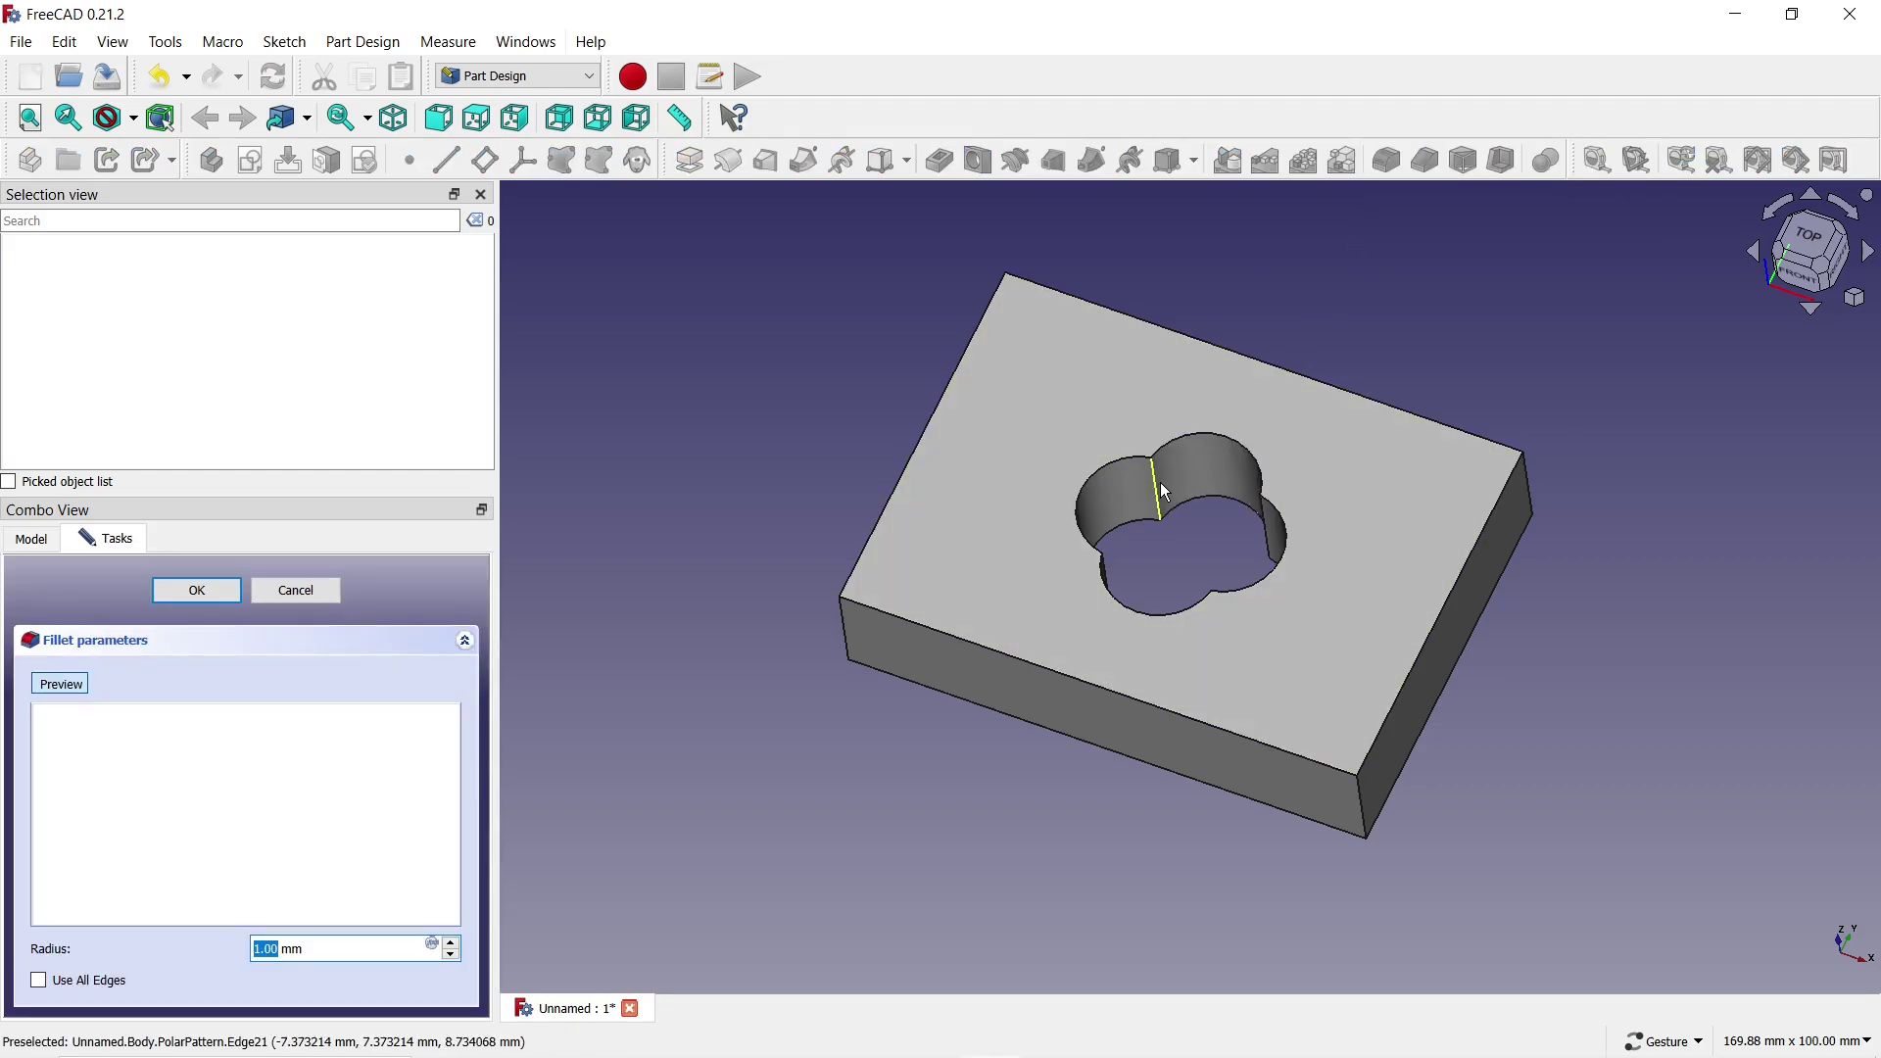
click(1162, 487)
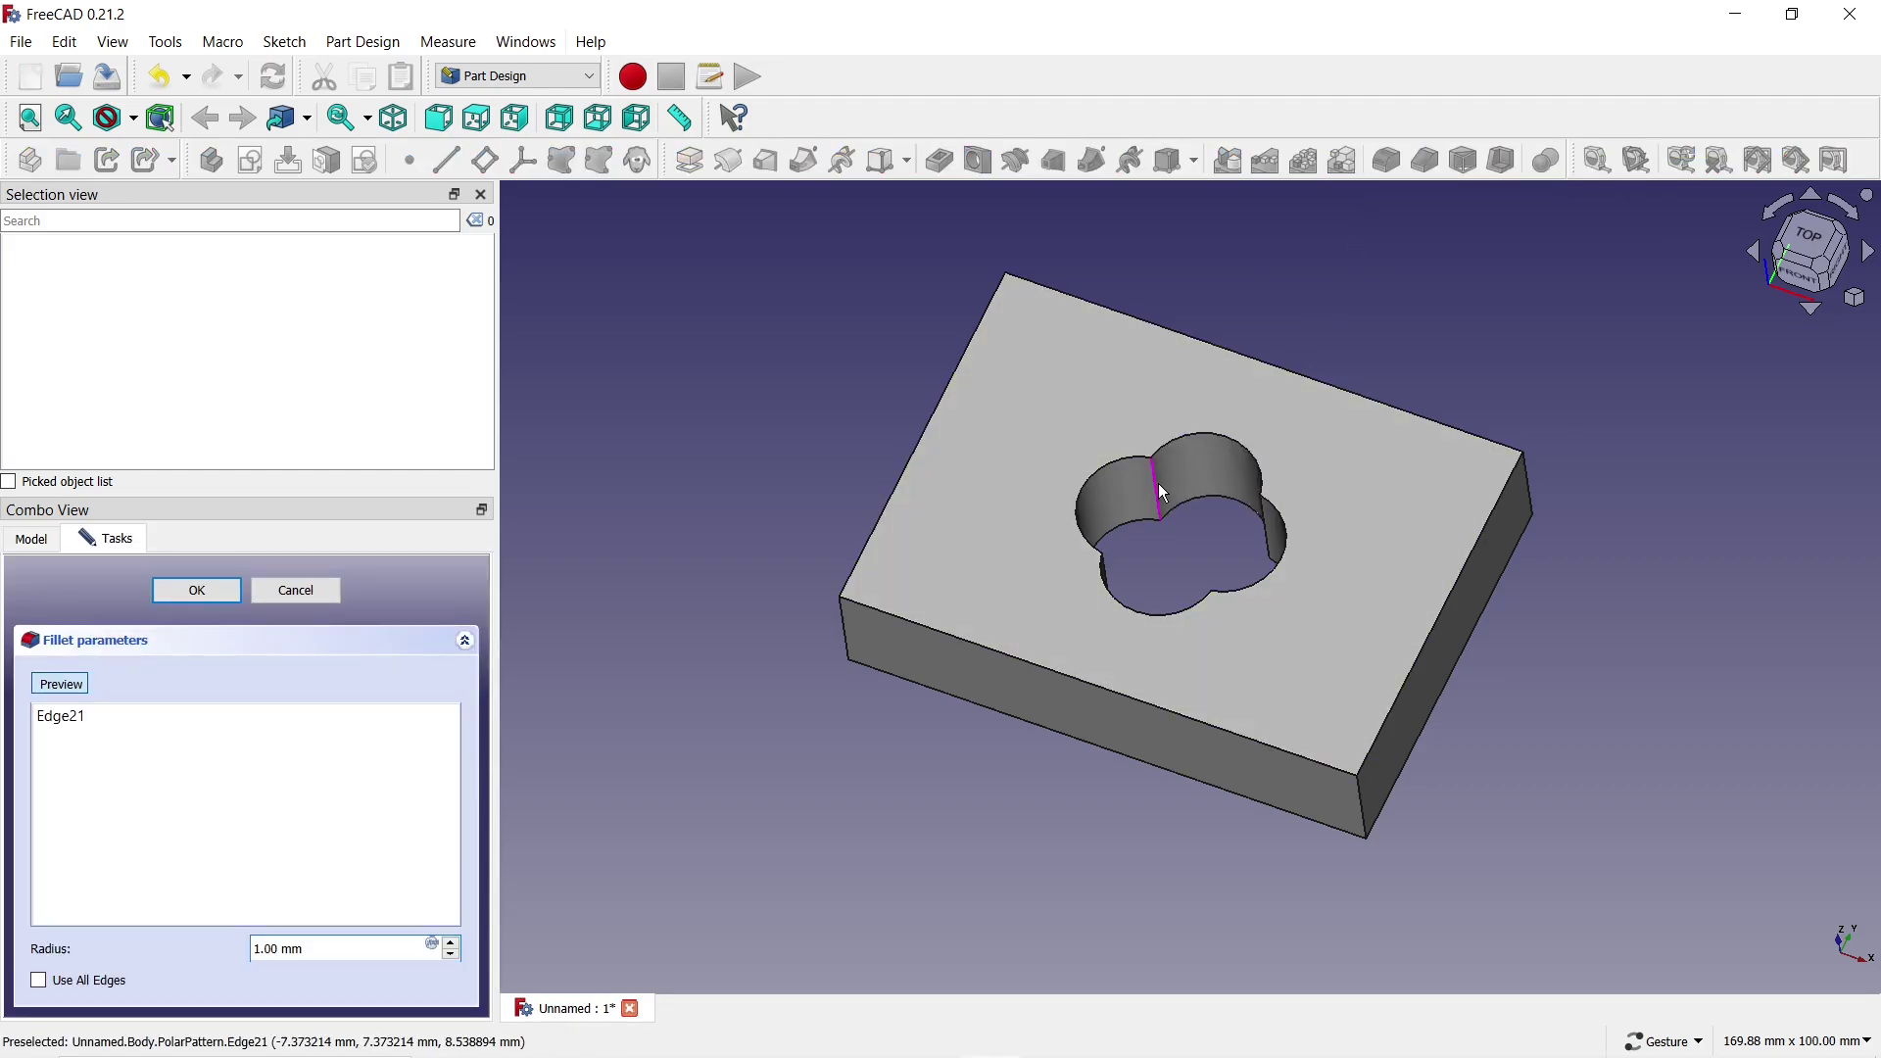
click(1266, 541)
drag(1235, 545, 1127, 691)
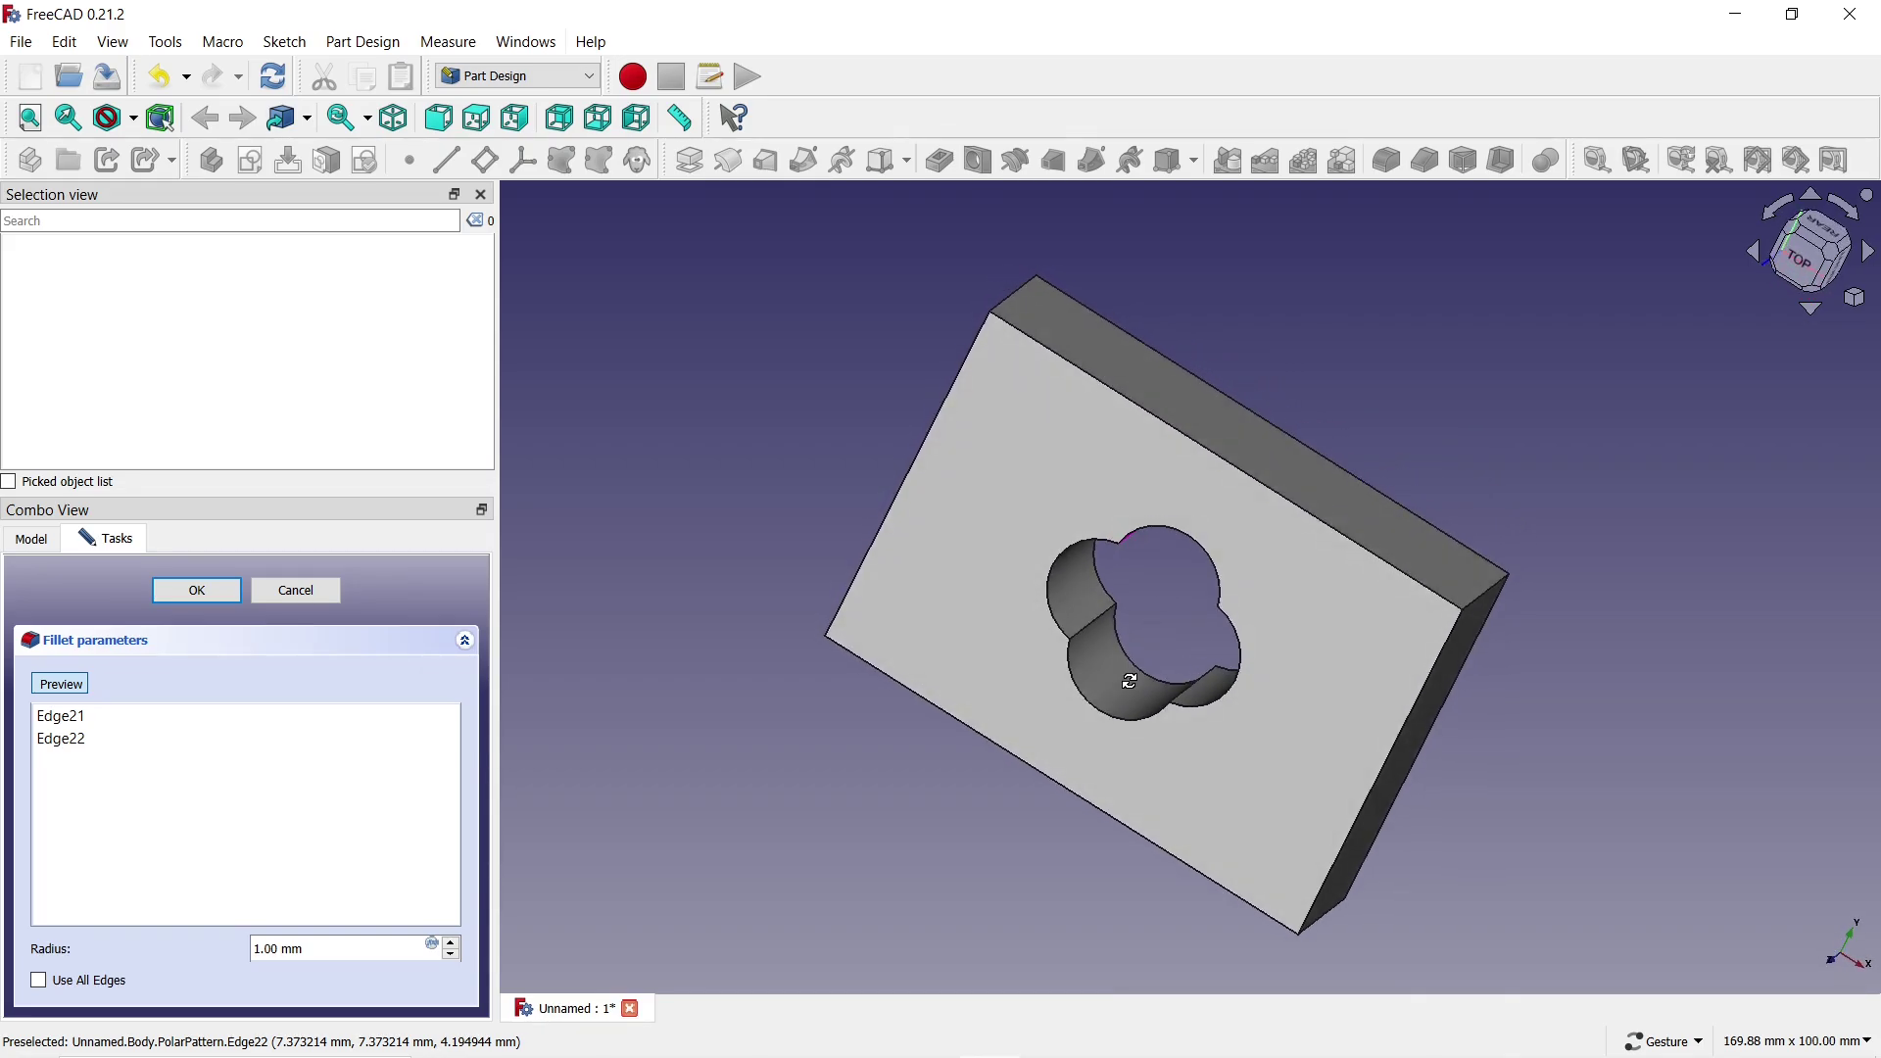
click(1175, 703)
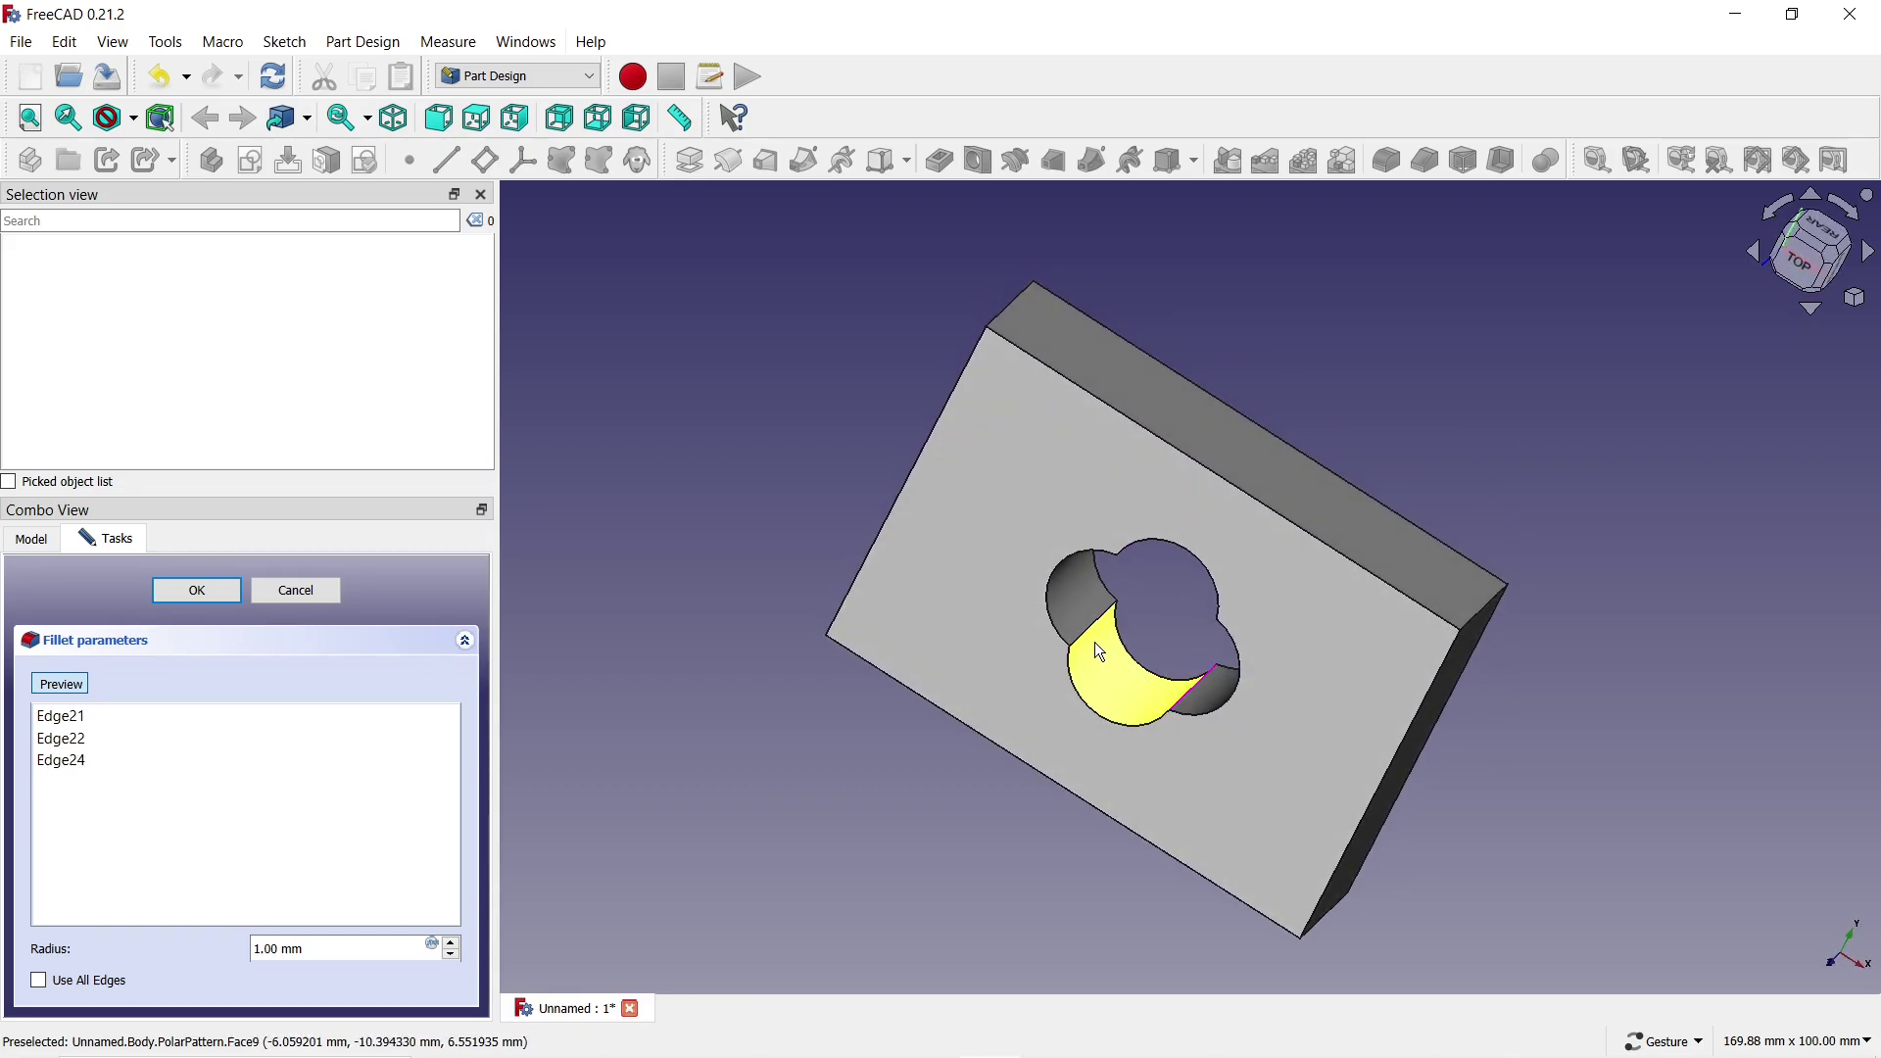
click(1090, 629)
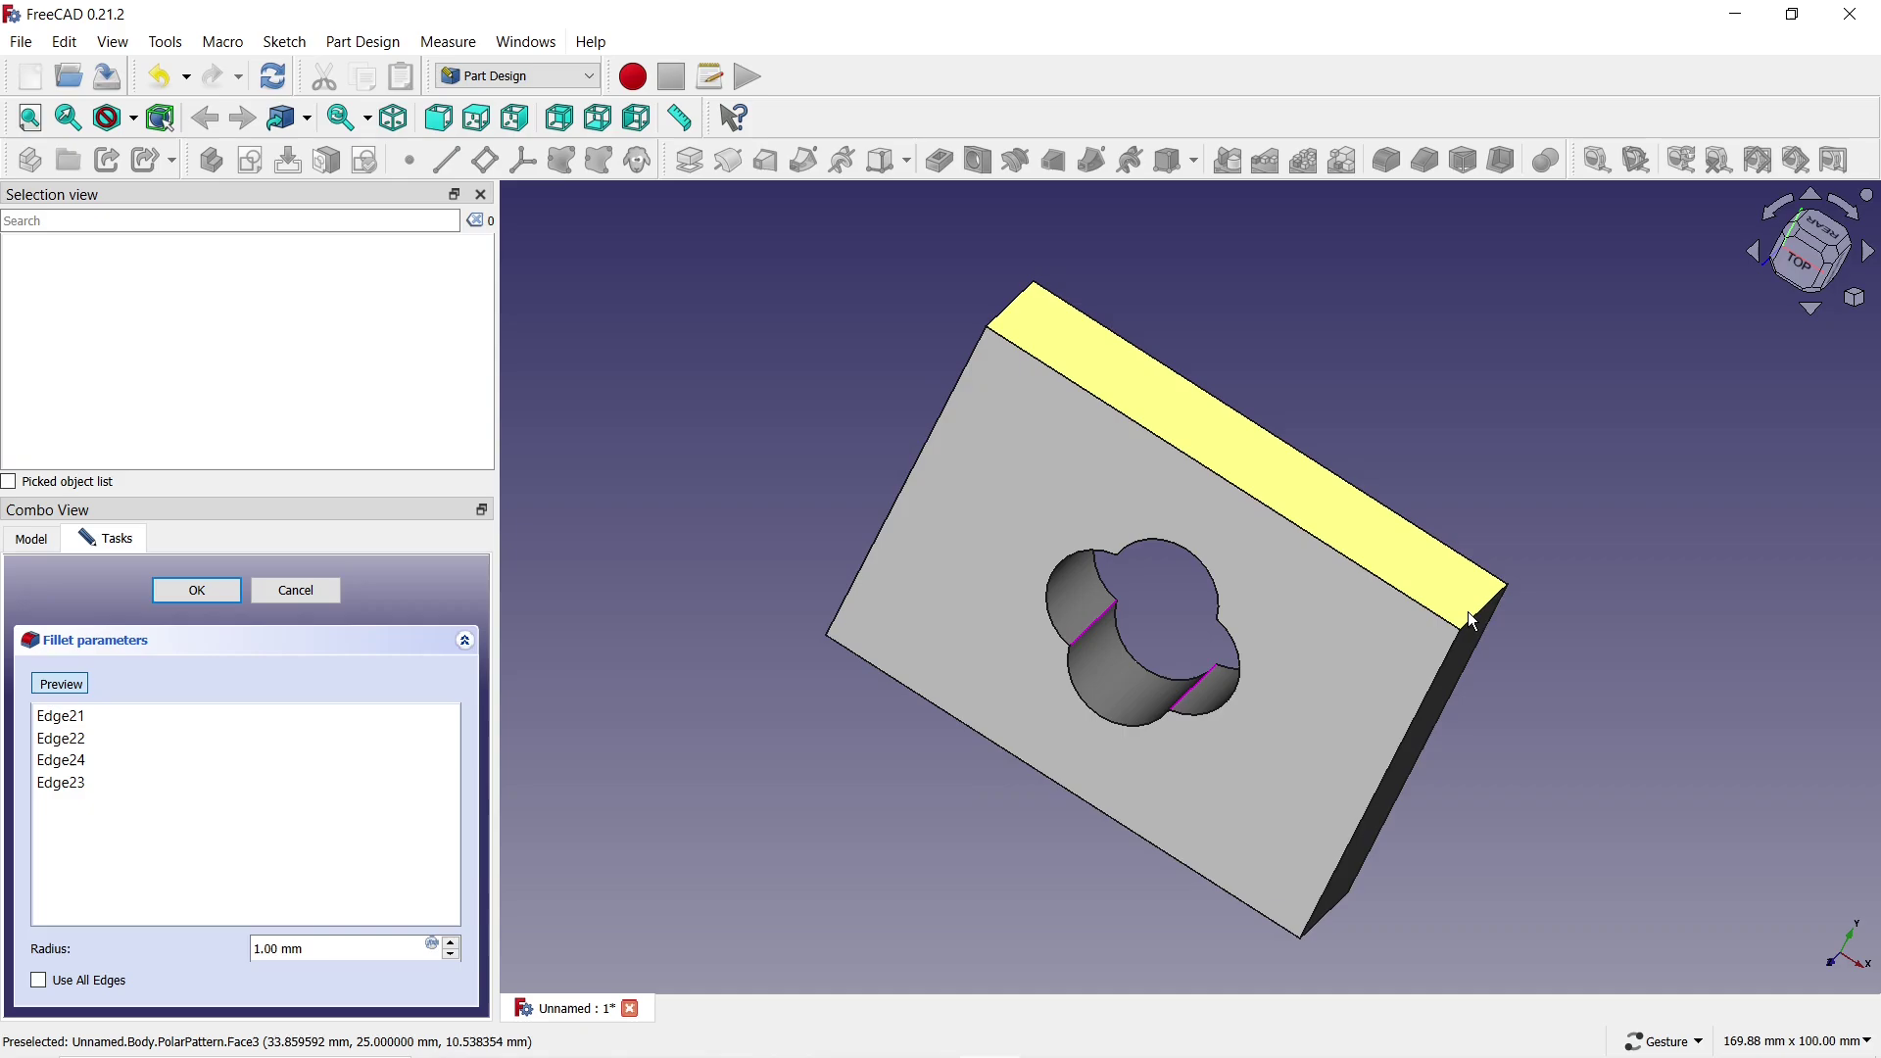
- Add the block's four vertical corner edges and set the fillet radius to 5 mm
click(1470, 614)
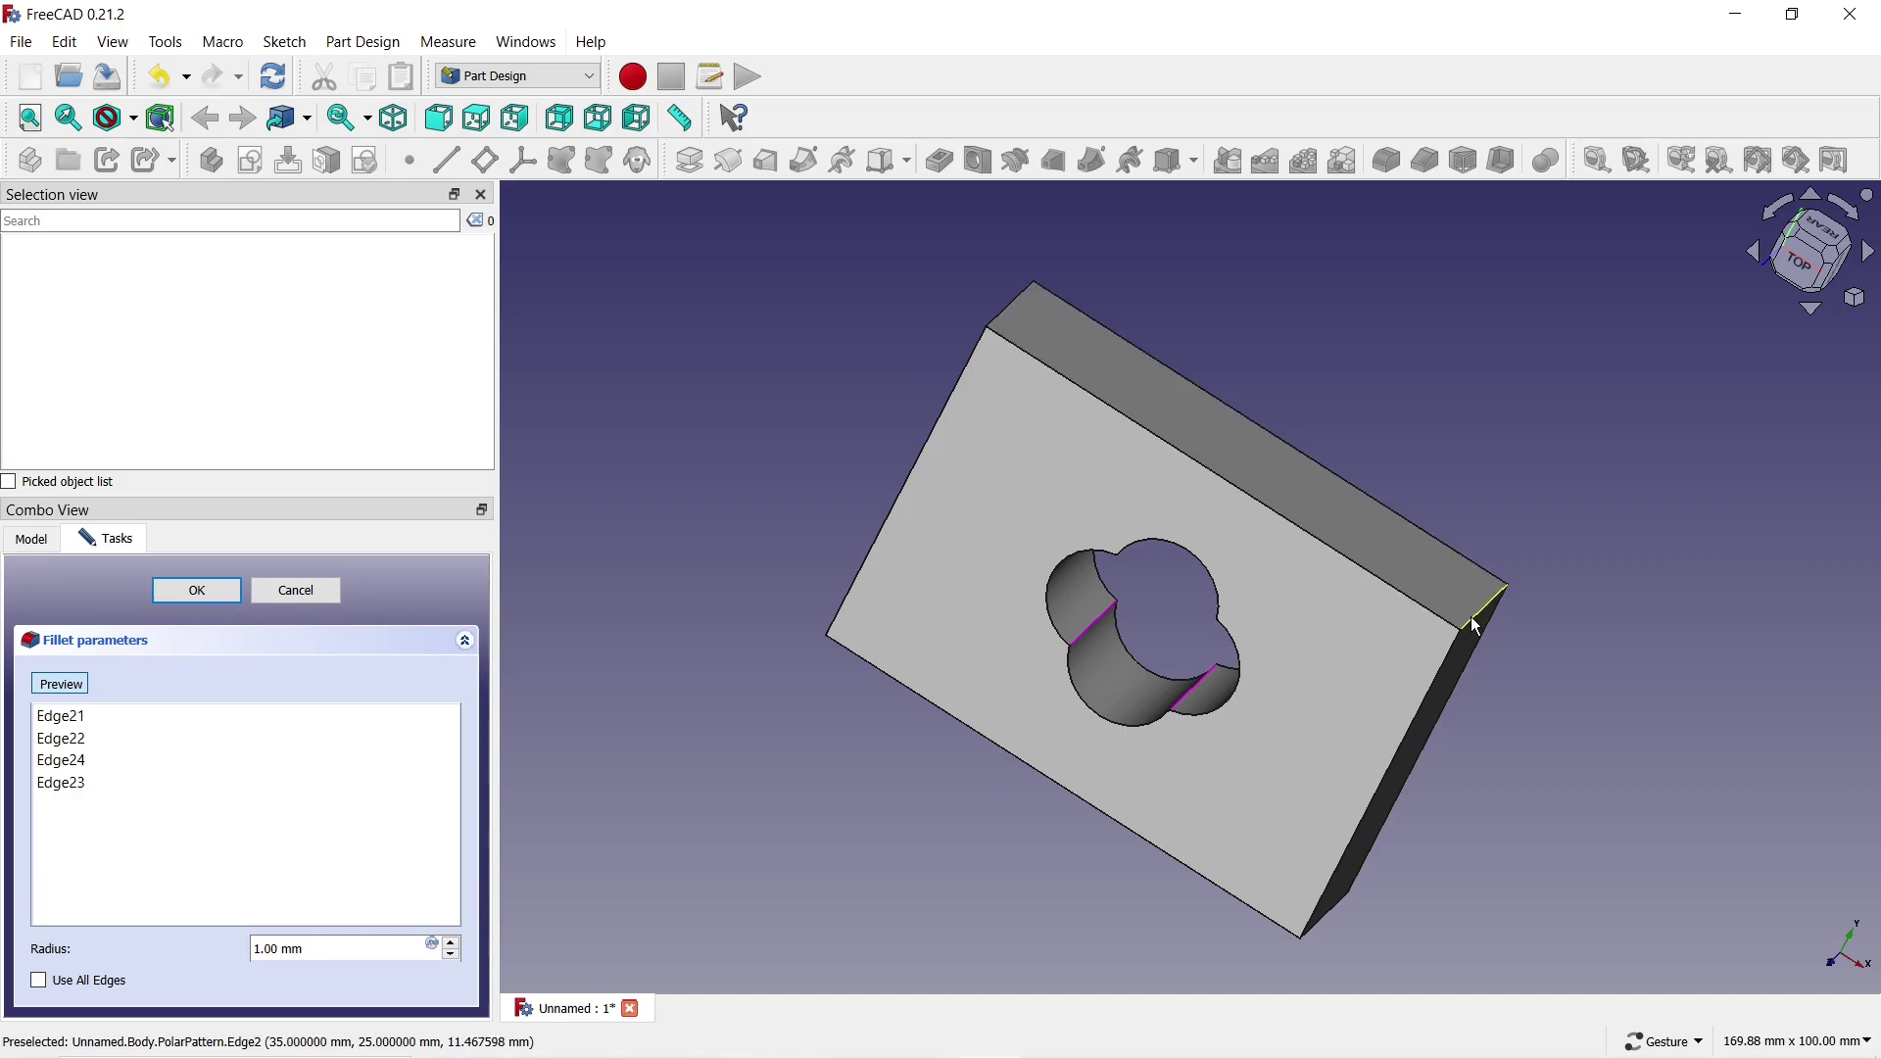
click(1013, 315)
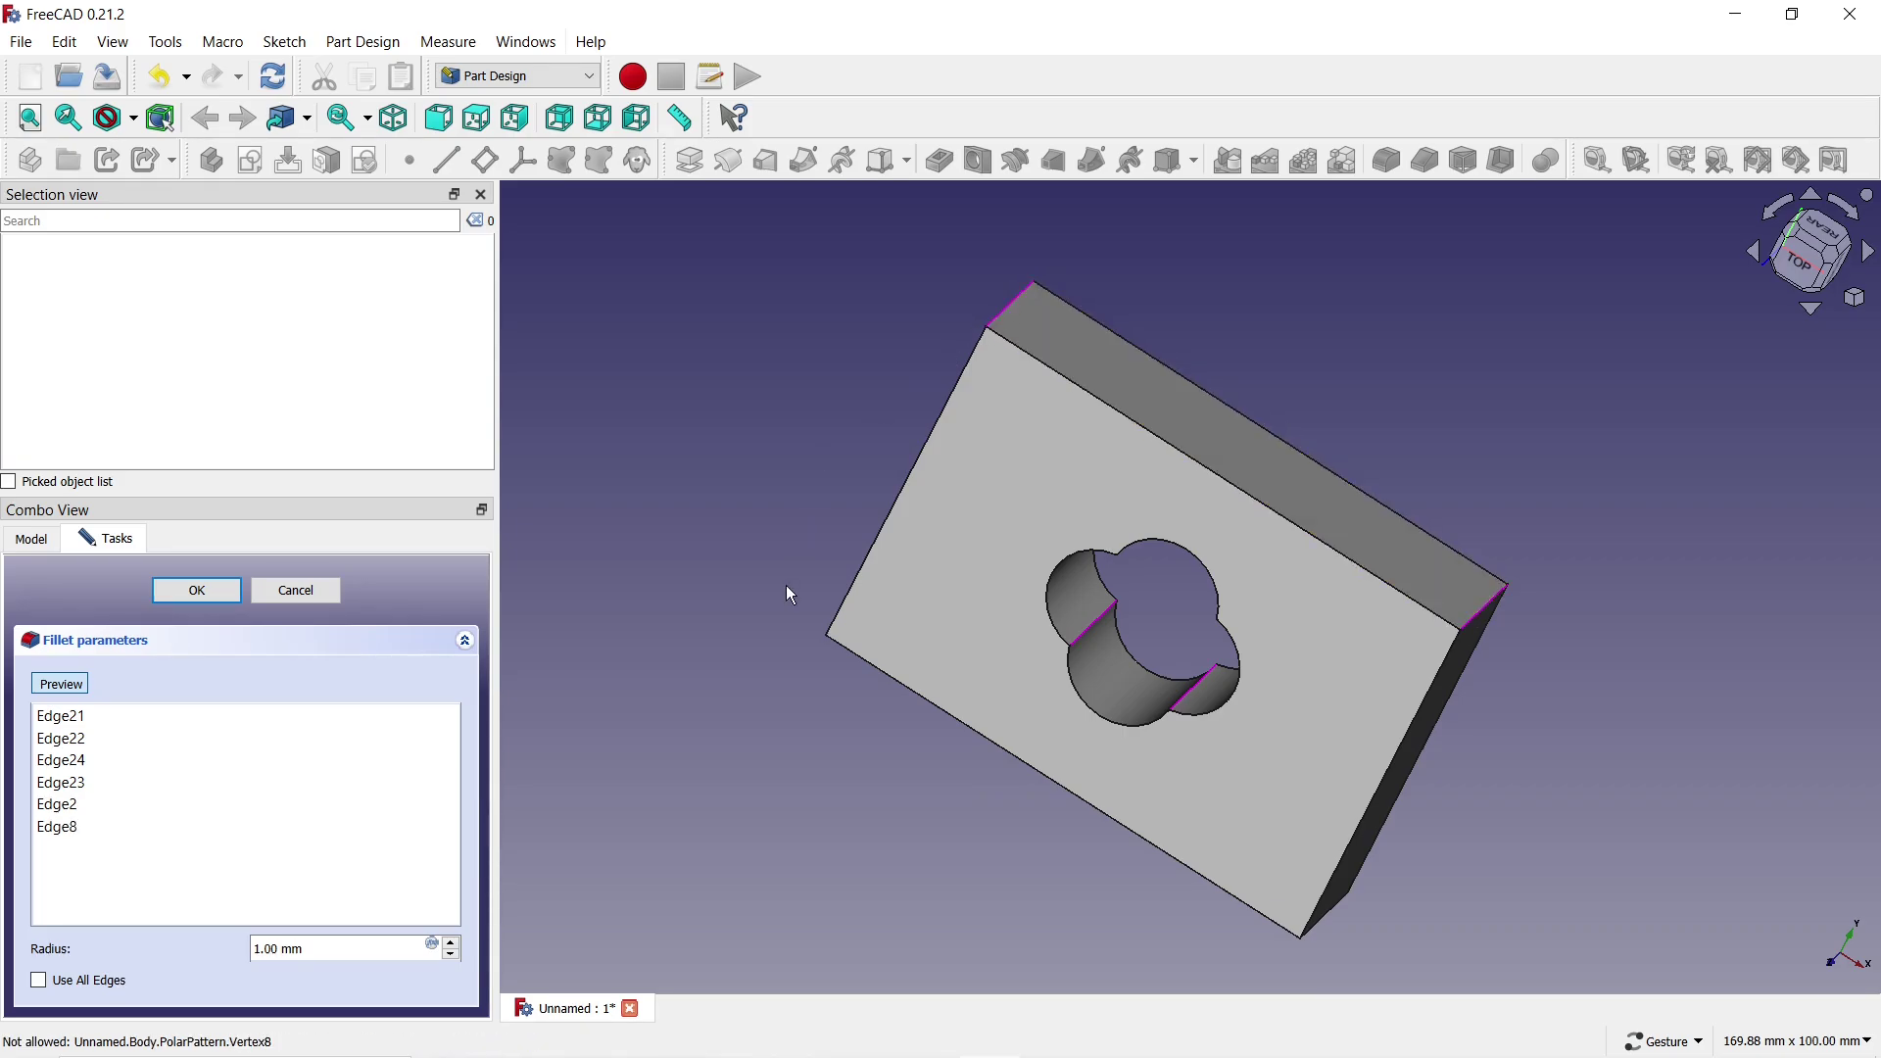
drag(801, 783, 1085, 577)
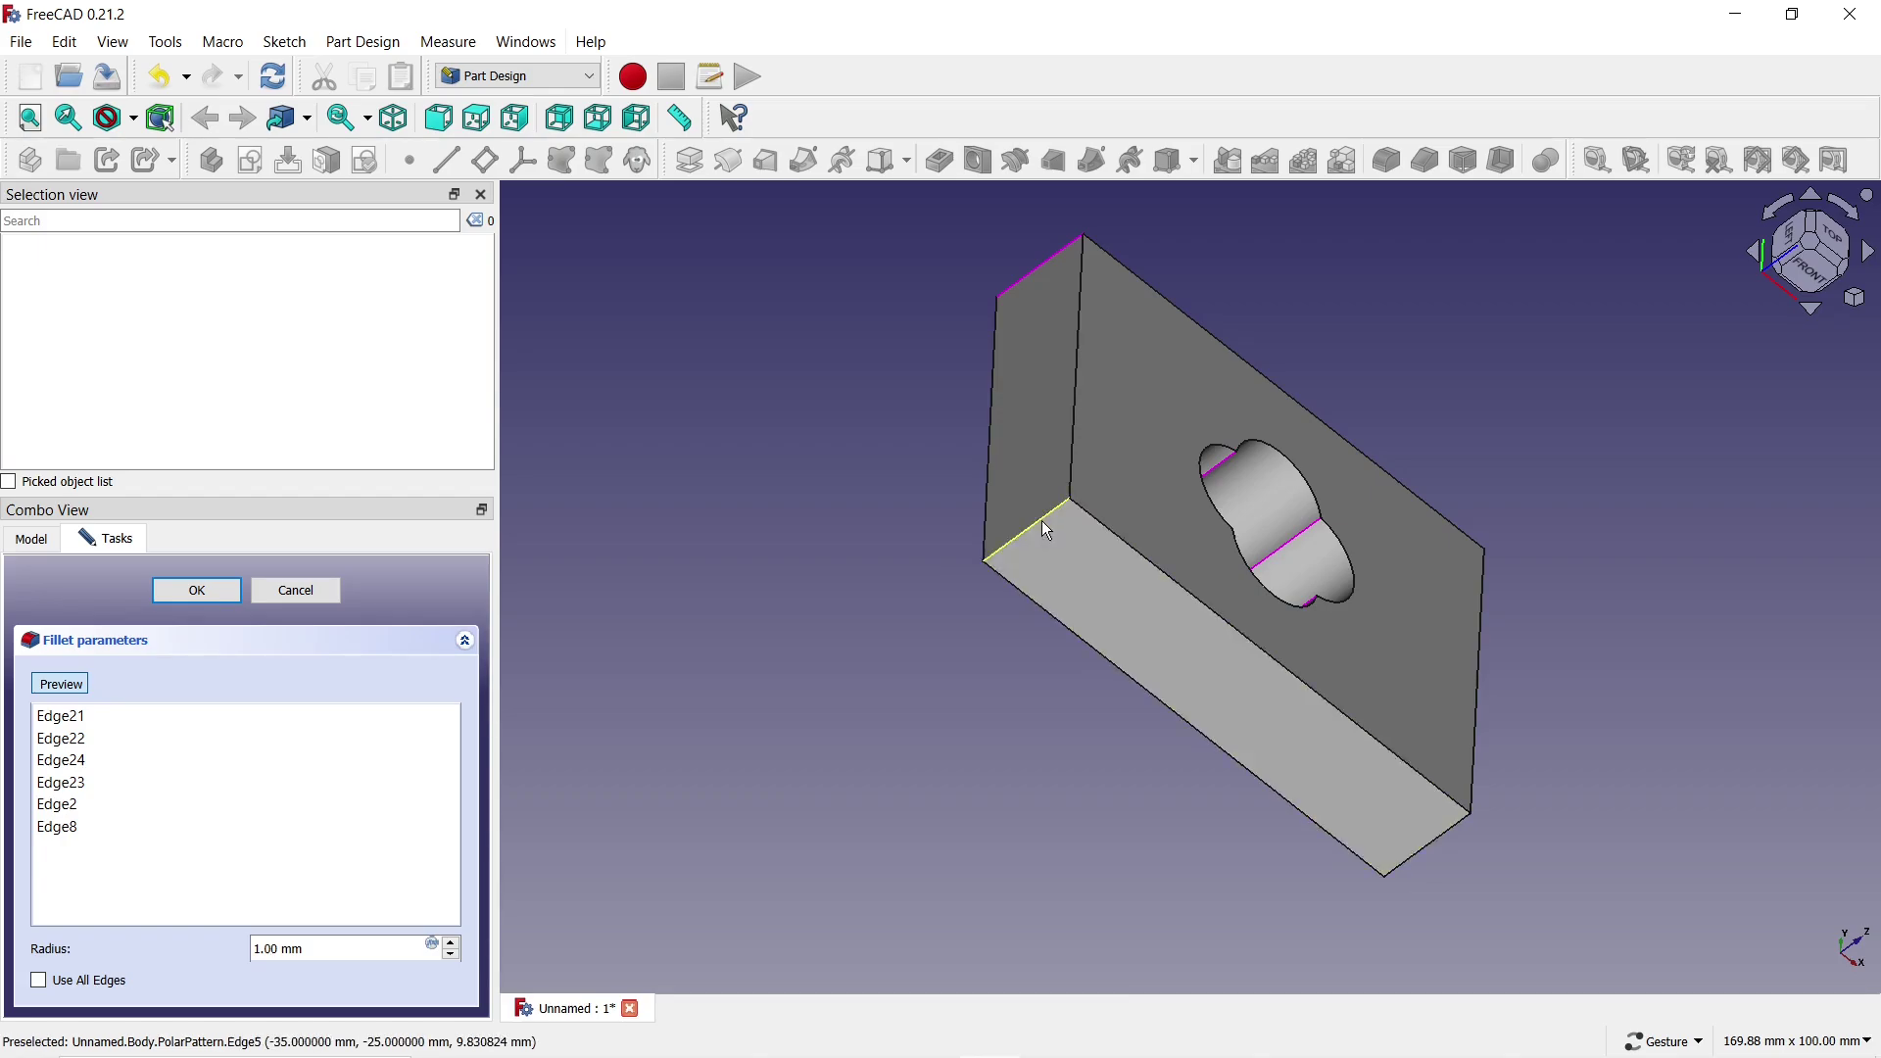
click(1041, 524)
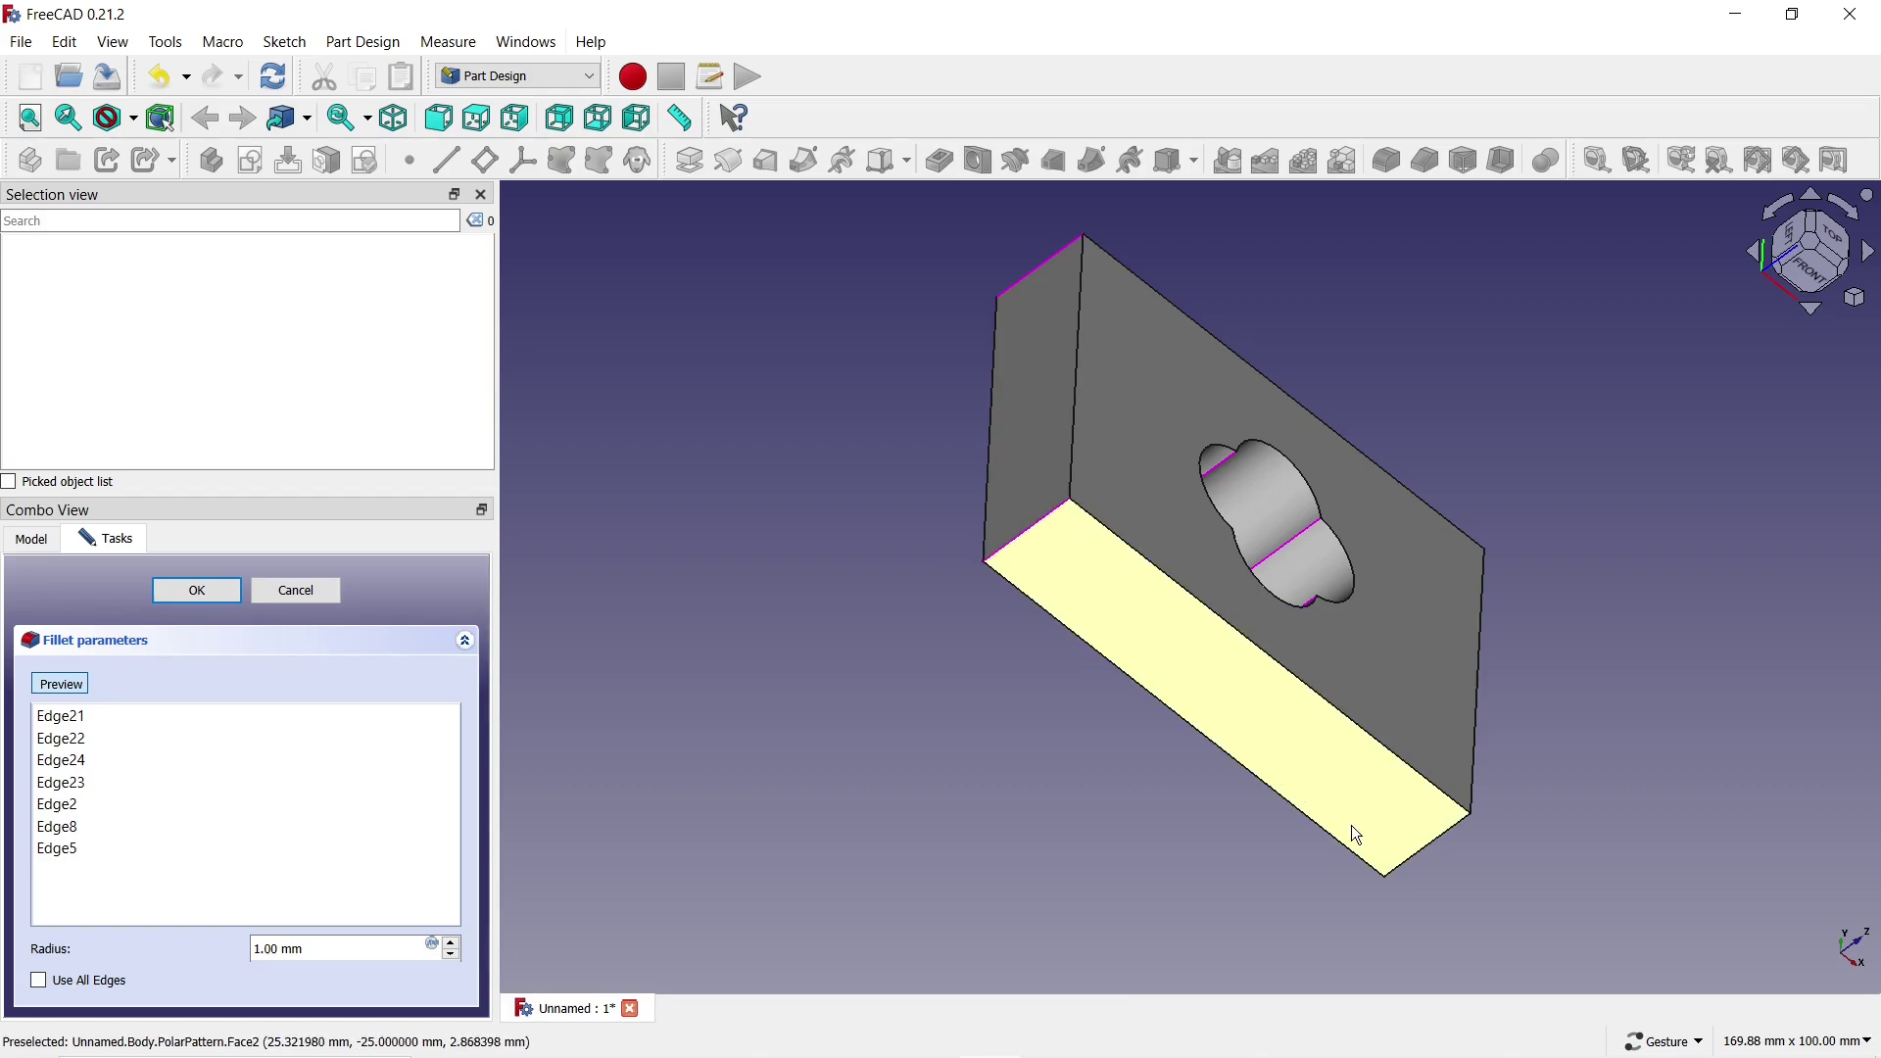
click(1425, 851)
drag(1508, 368, 1261, 410)
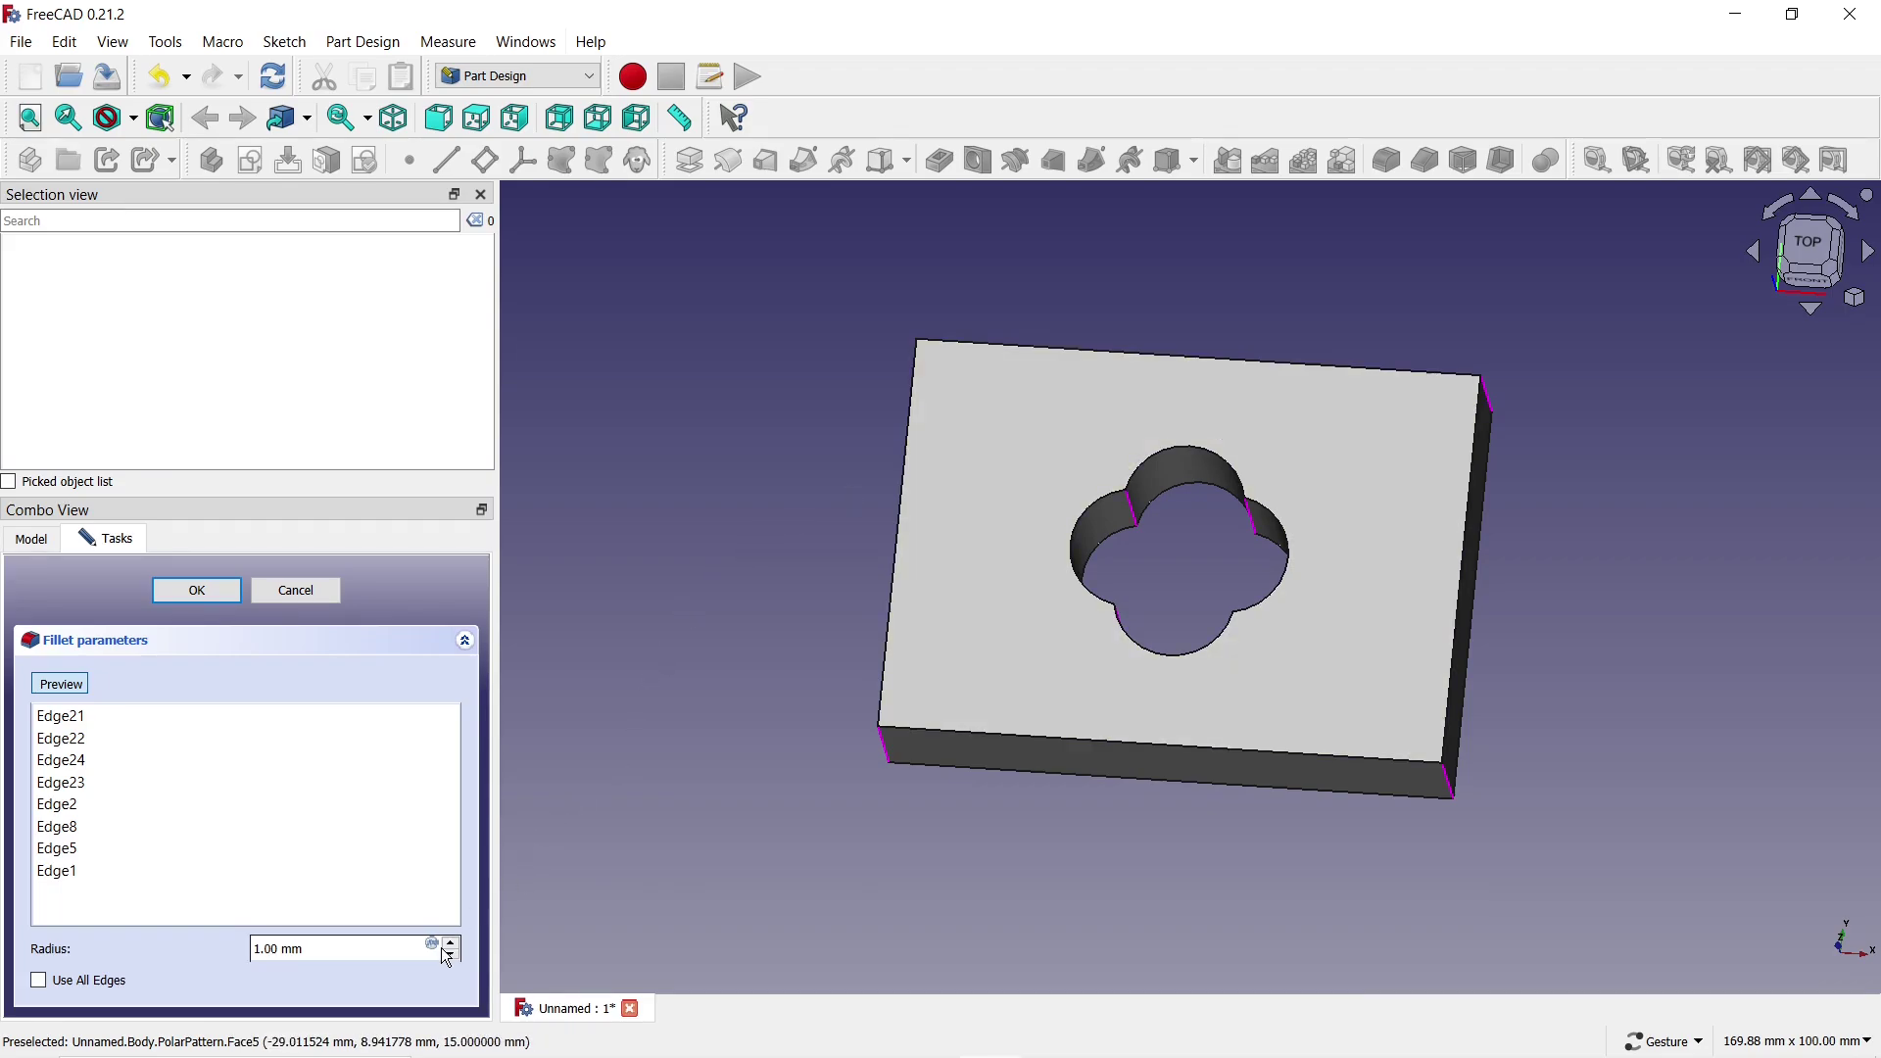
click(454, 946)
click(454, 947)
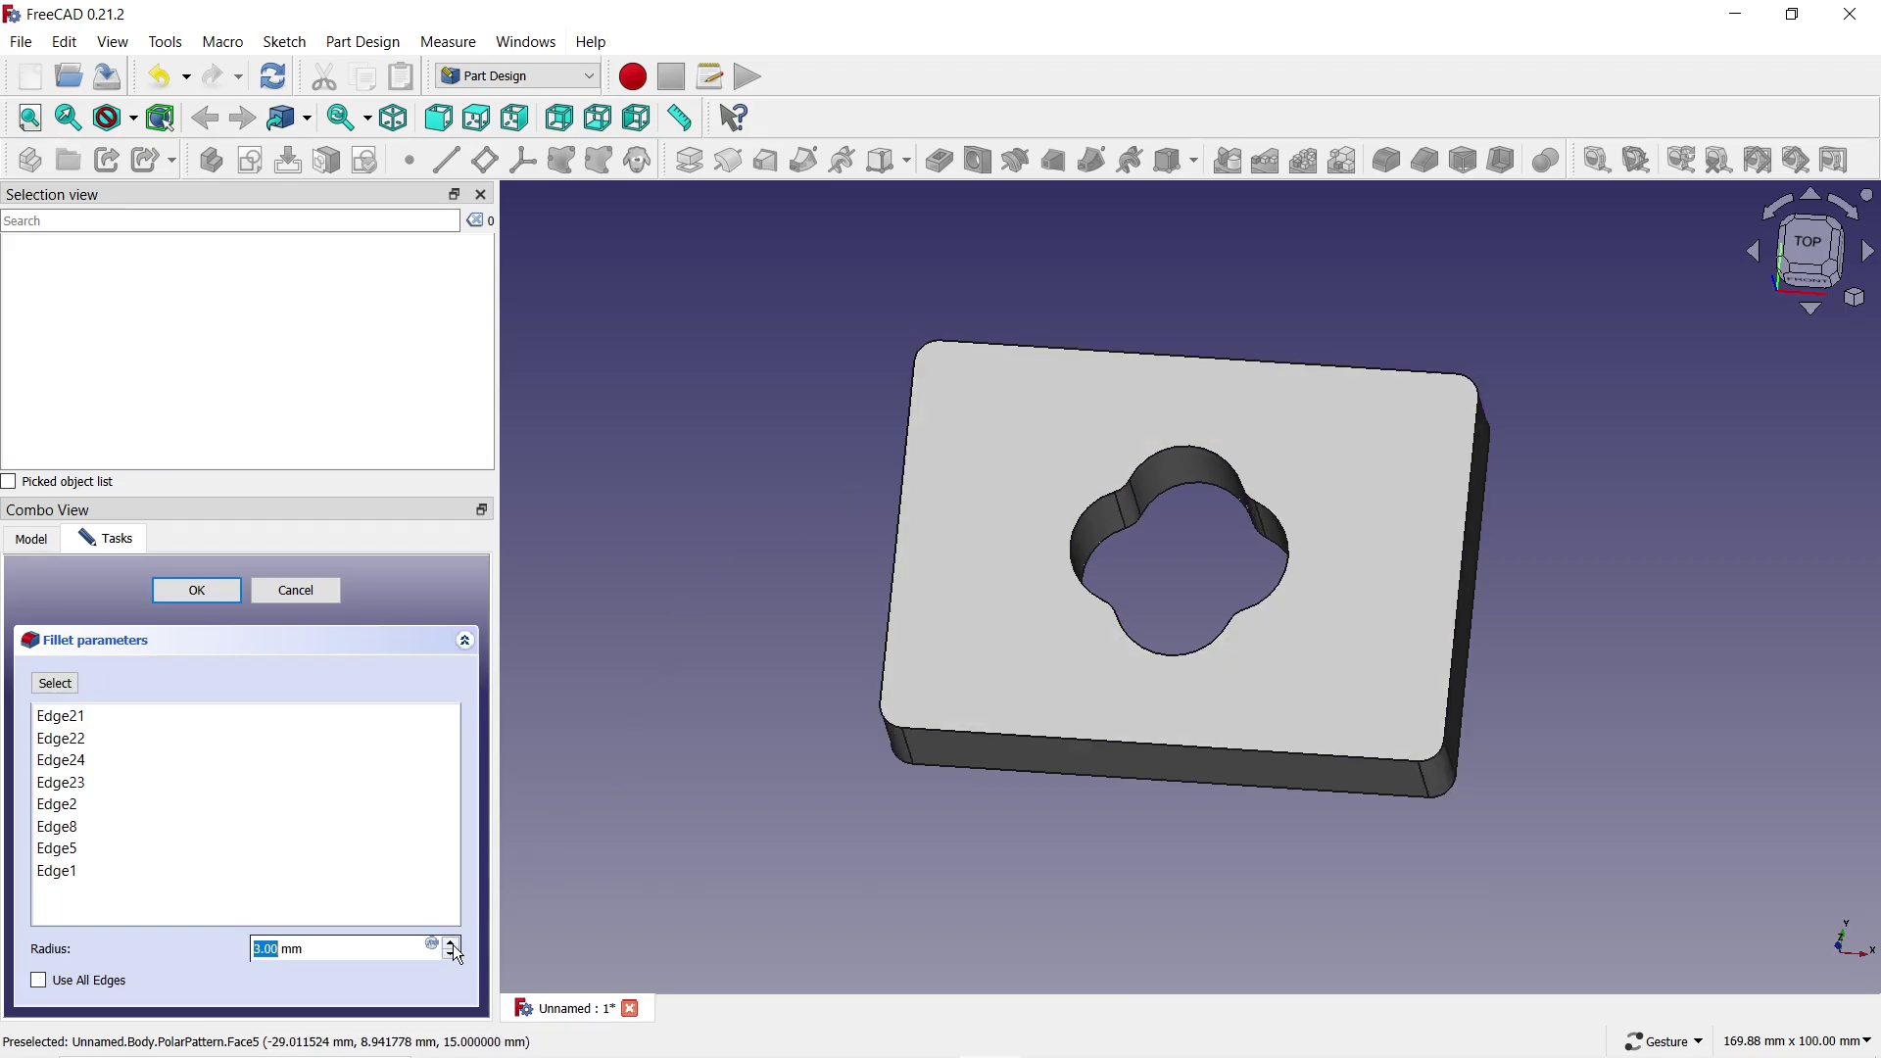
click(453, 947)
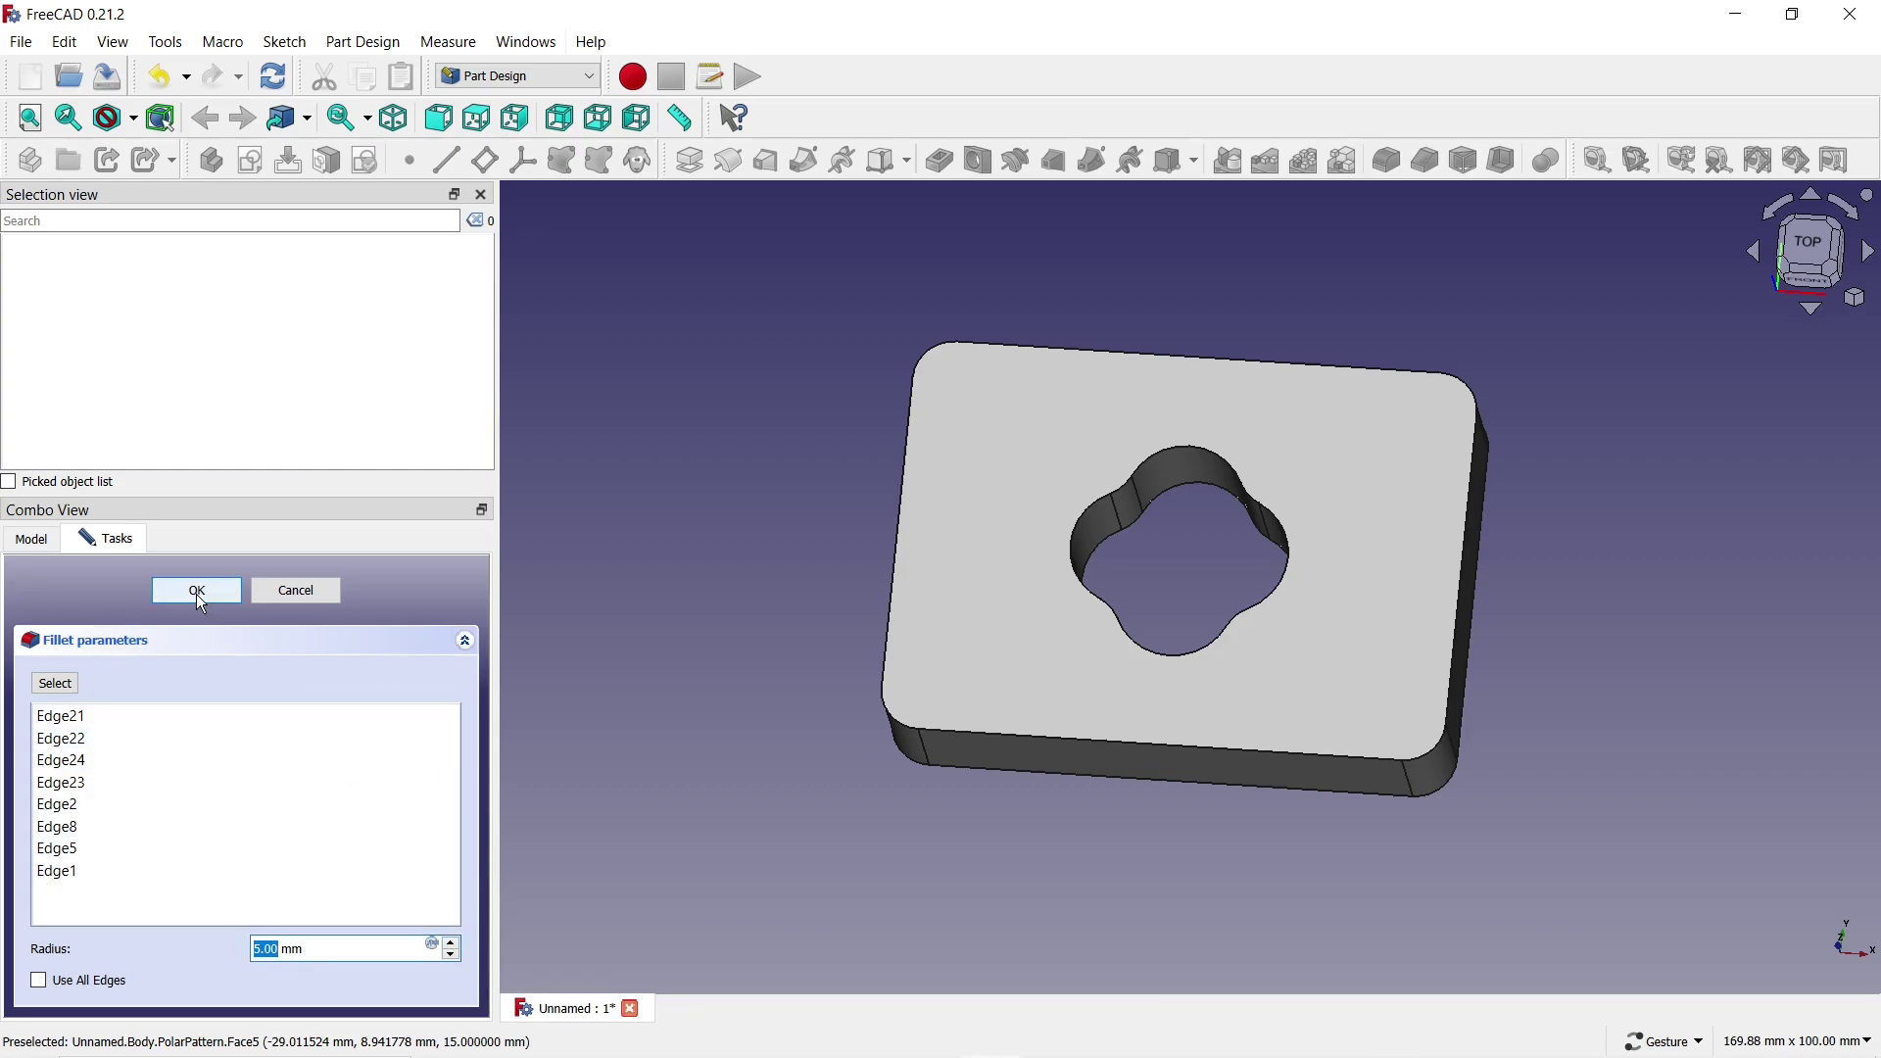
click(196, 591)
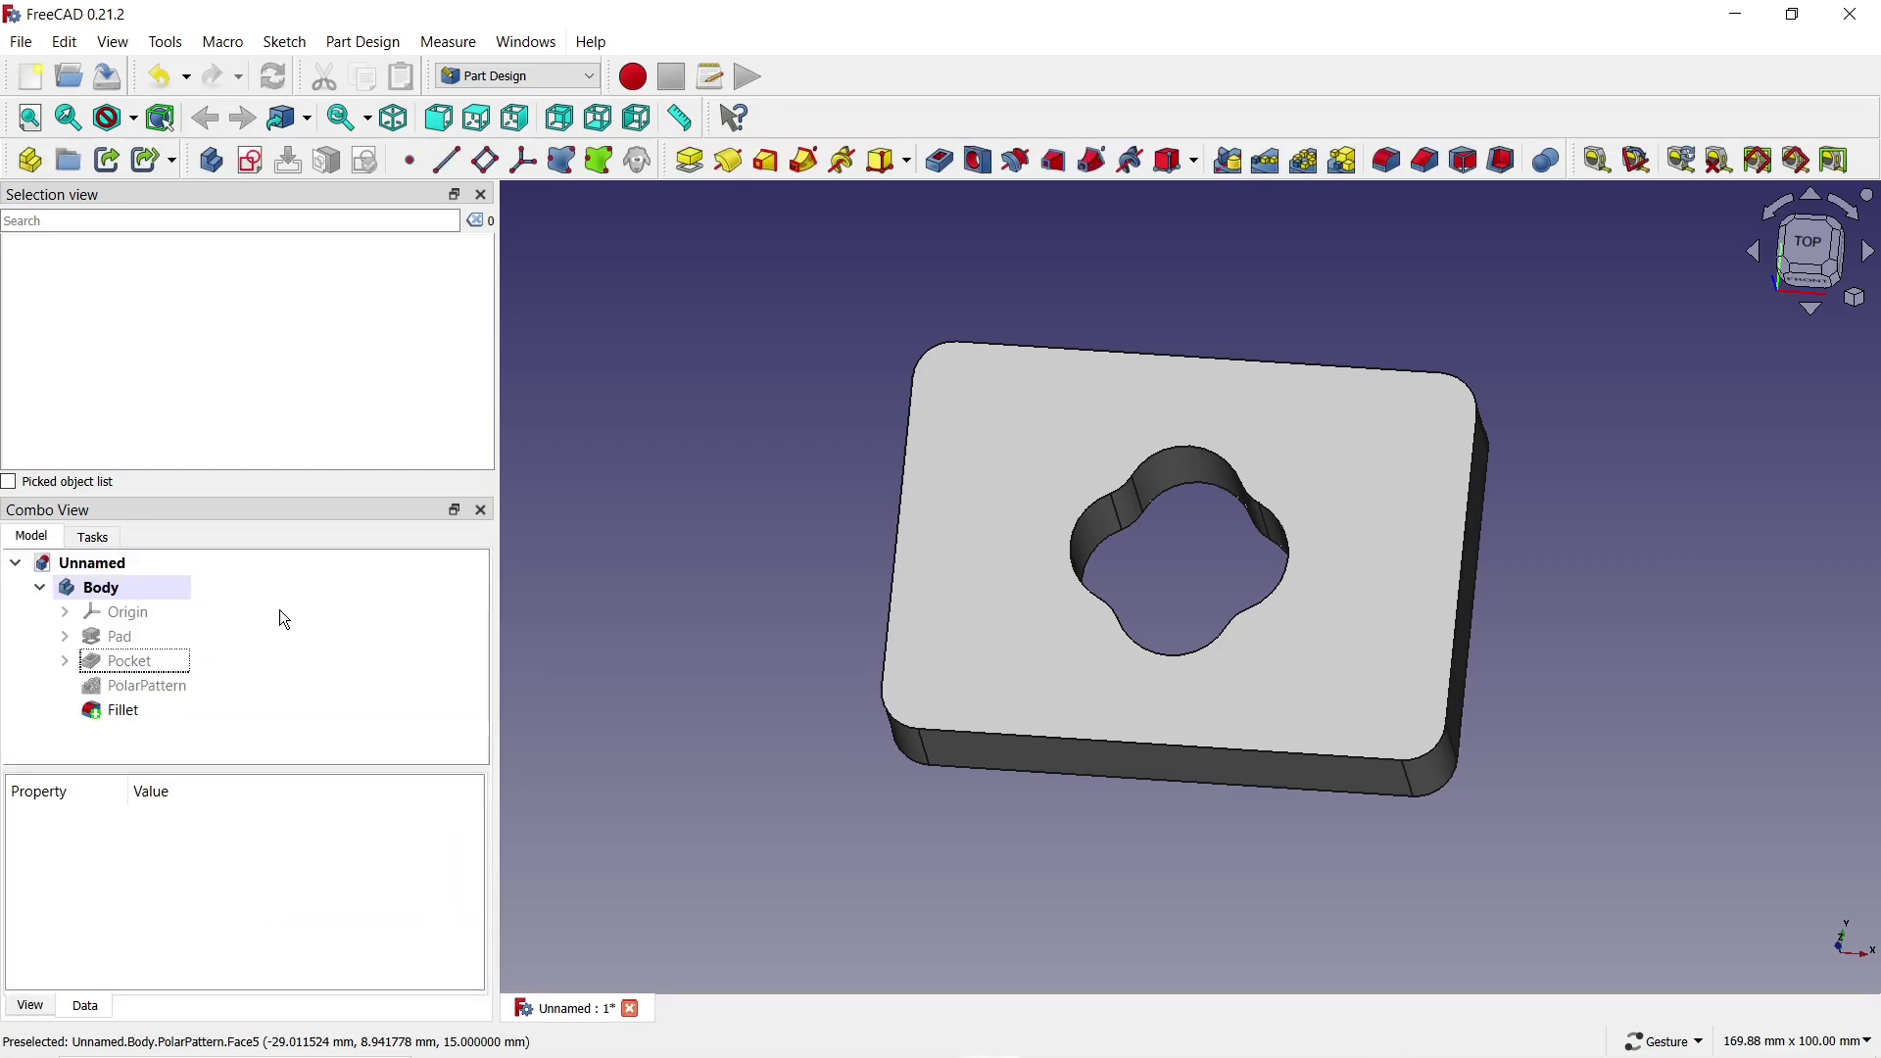
- Shell the block inwards from its top face with 1.50 mm walls
drag(792, 774, 924, 778)
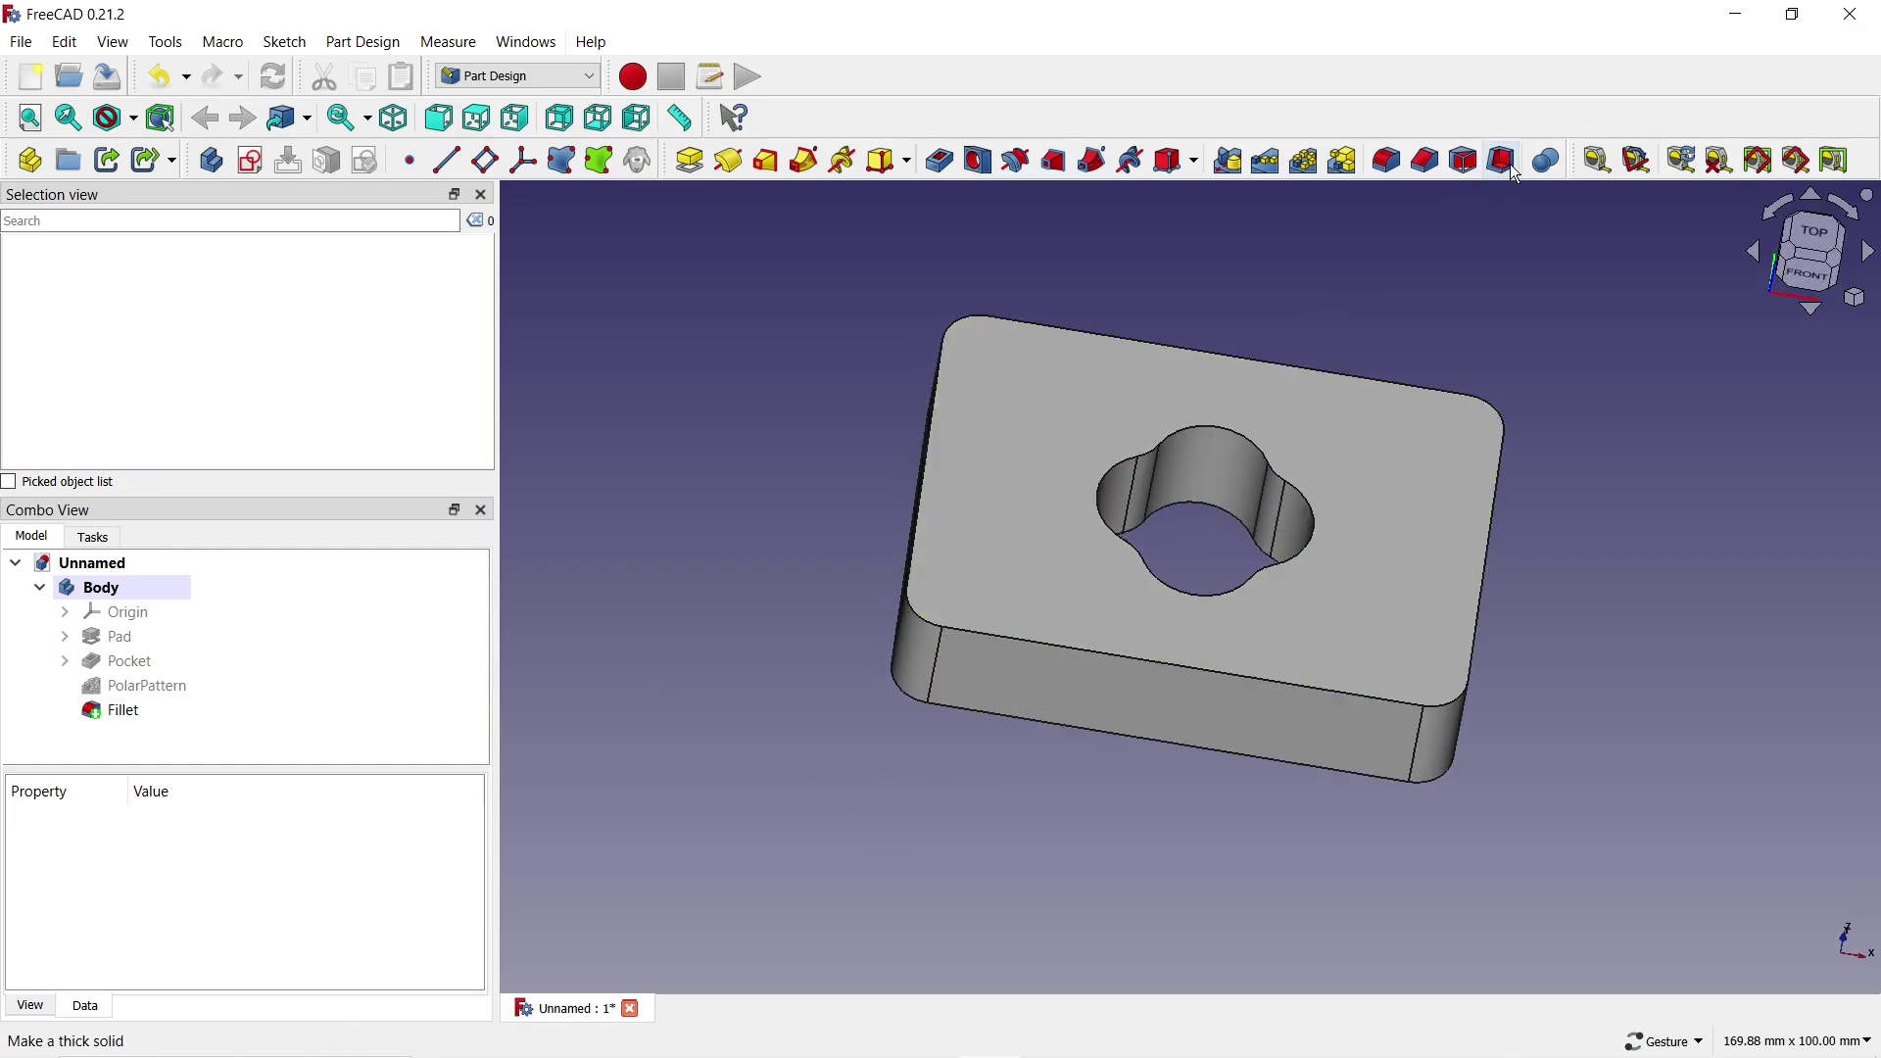
click(1507, 160)
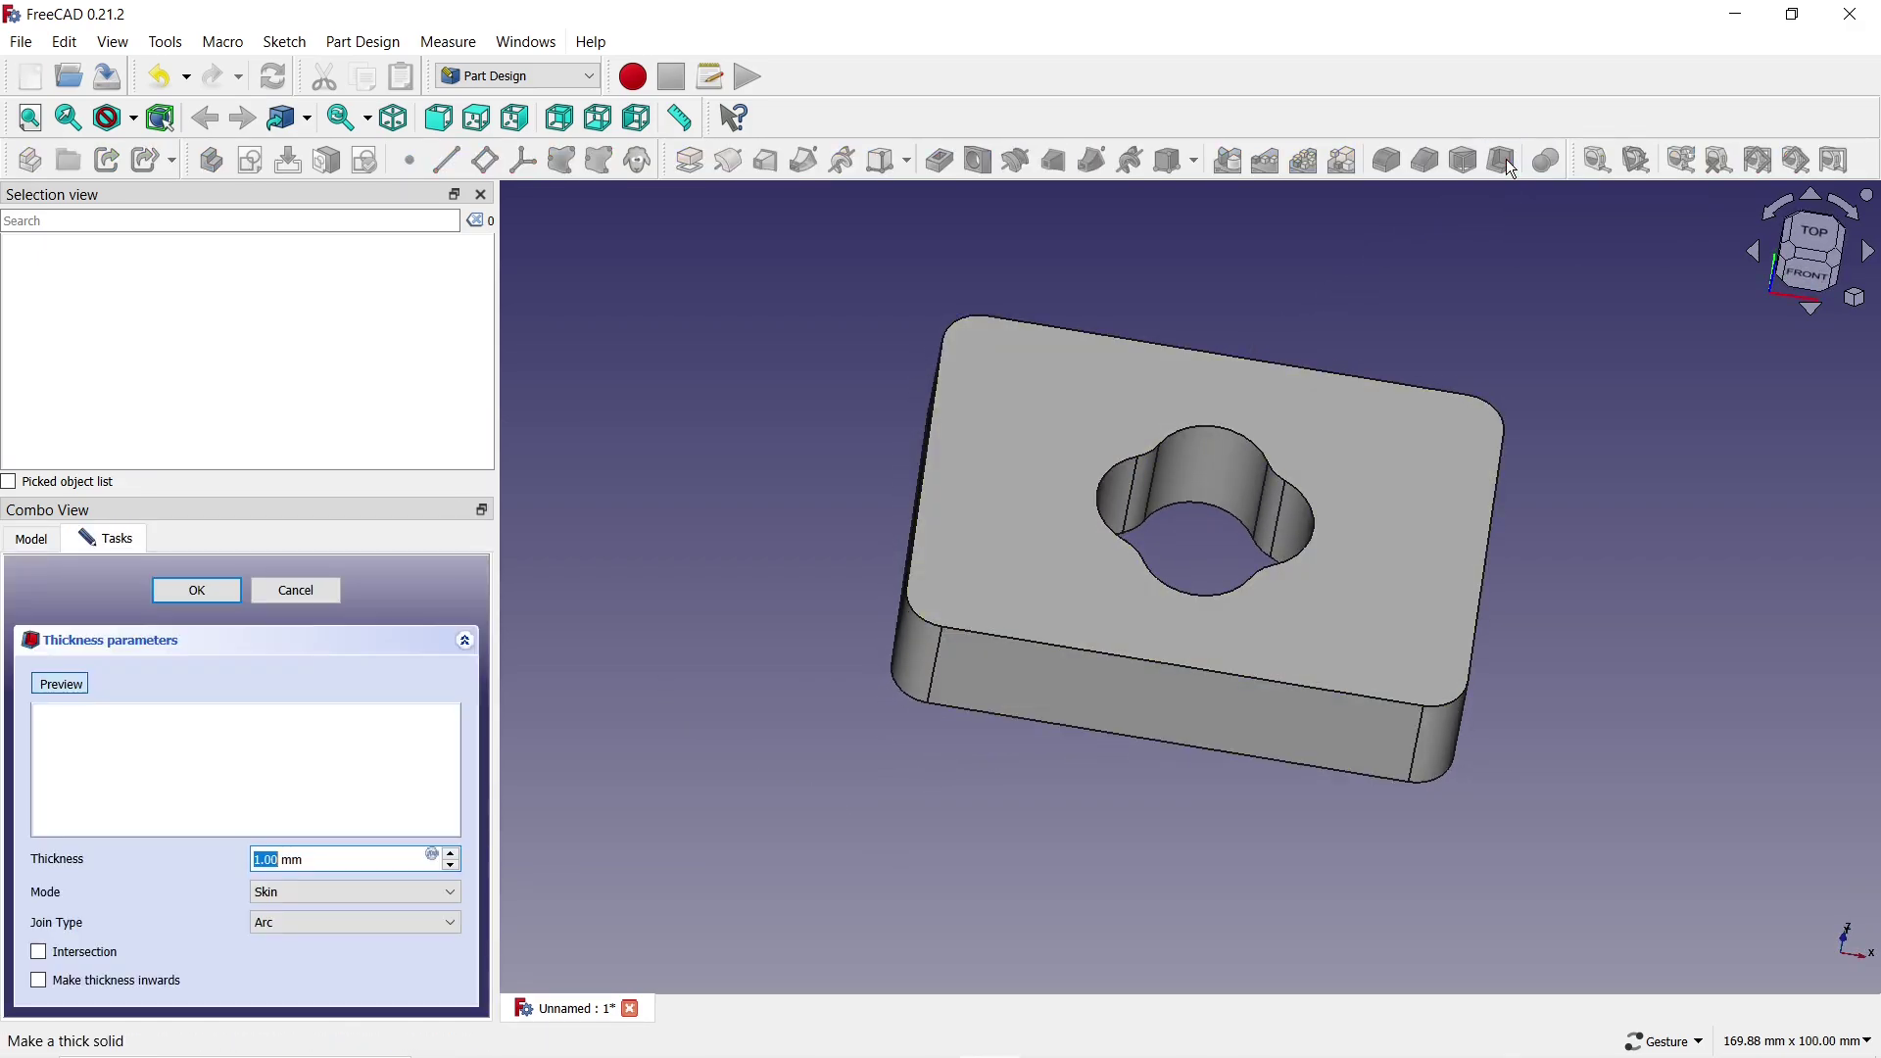
click(1360, 421)
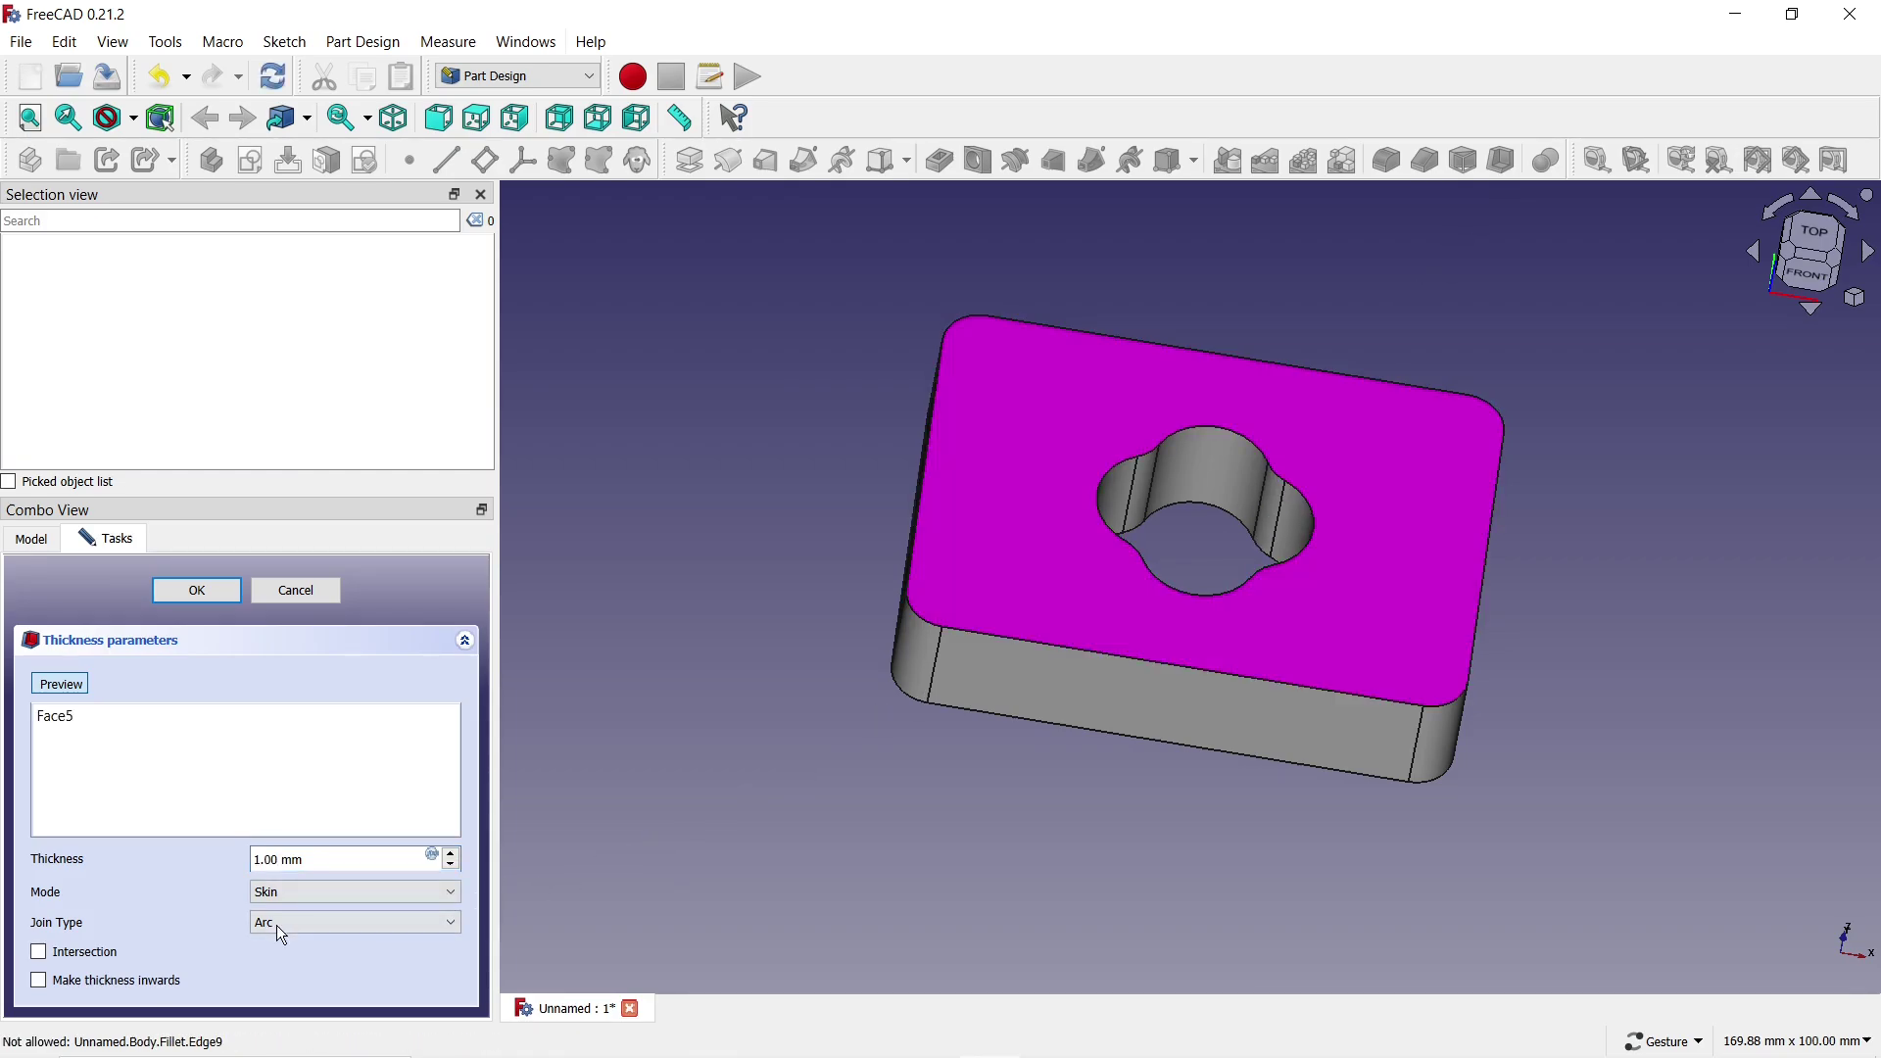
click(39, 987)
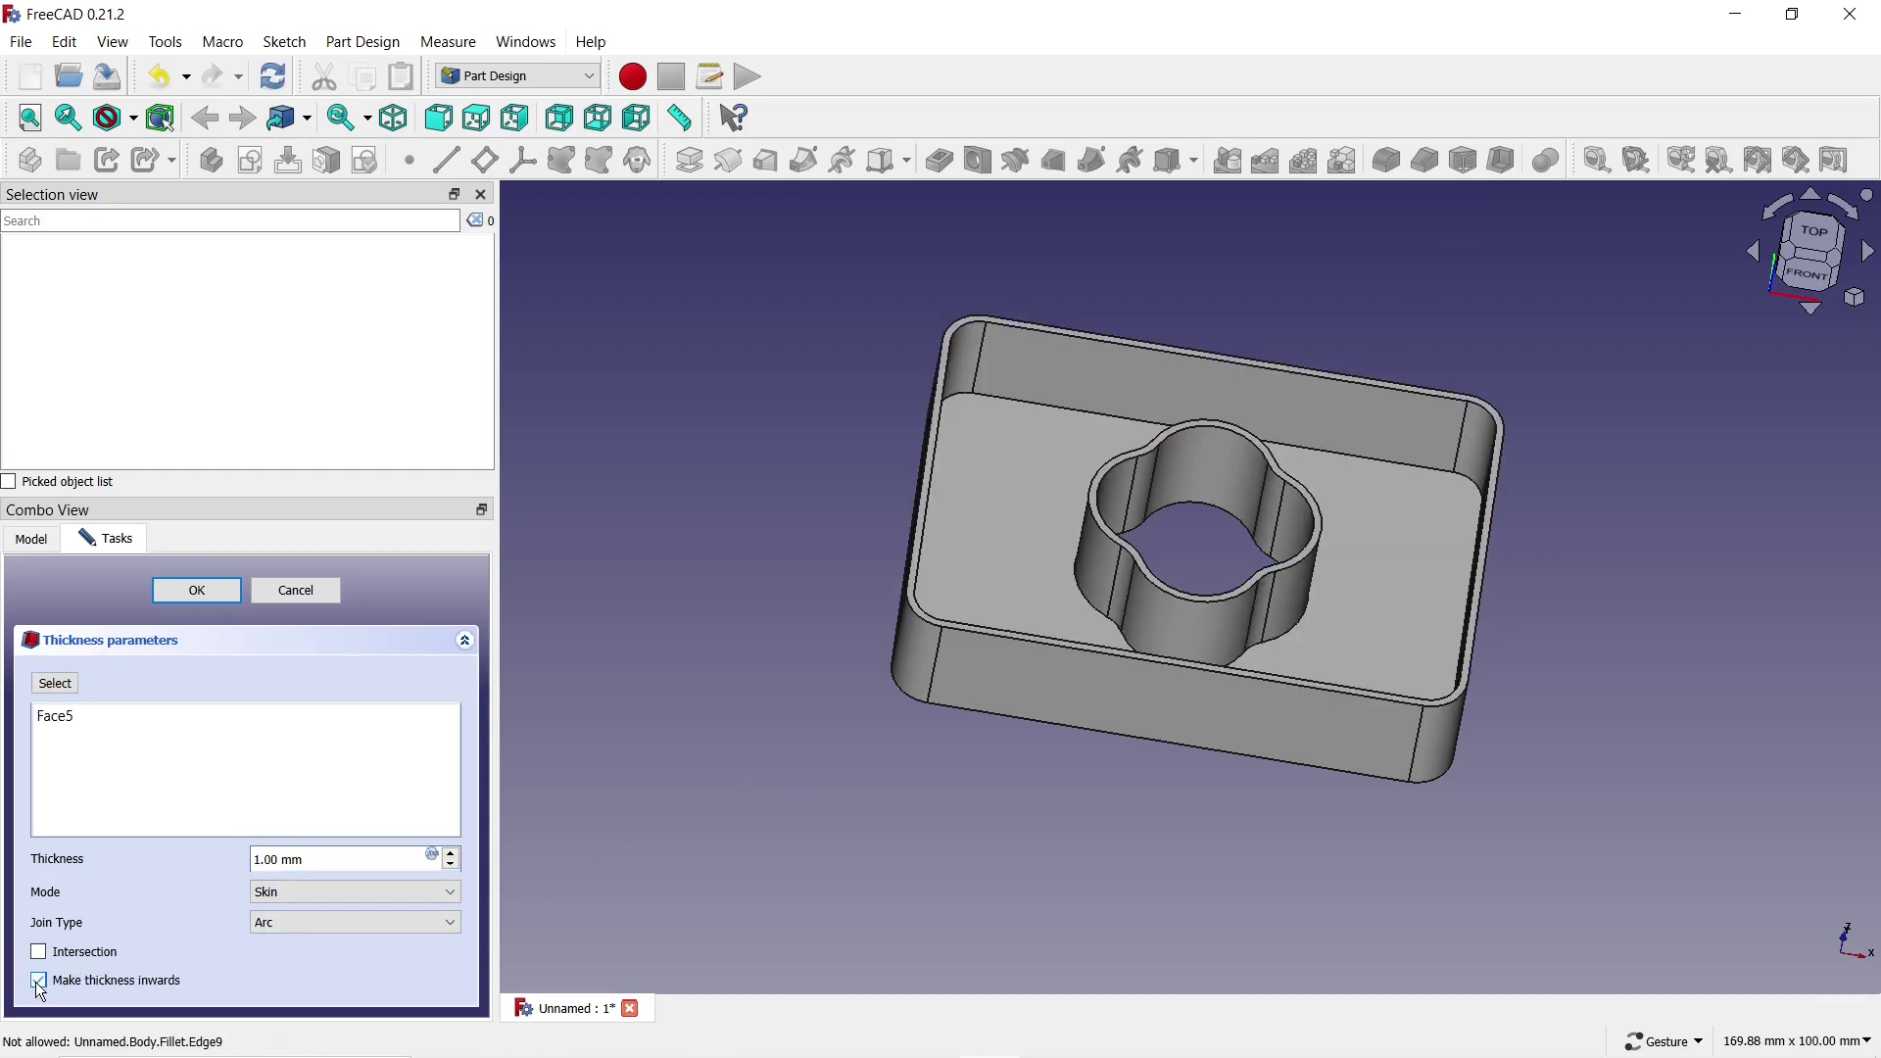
click(453, 858)
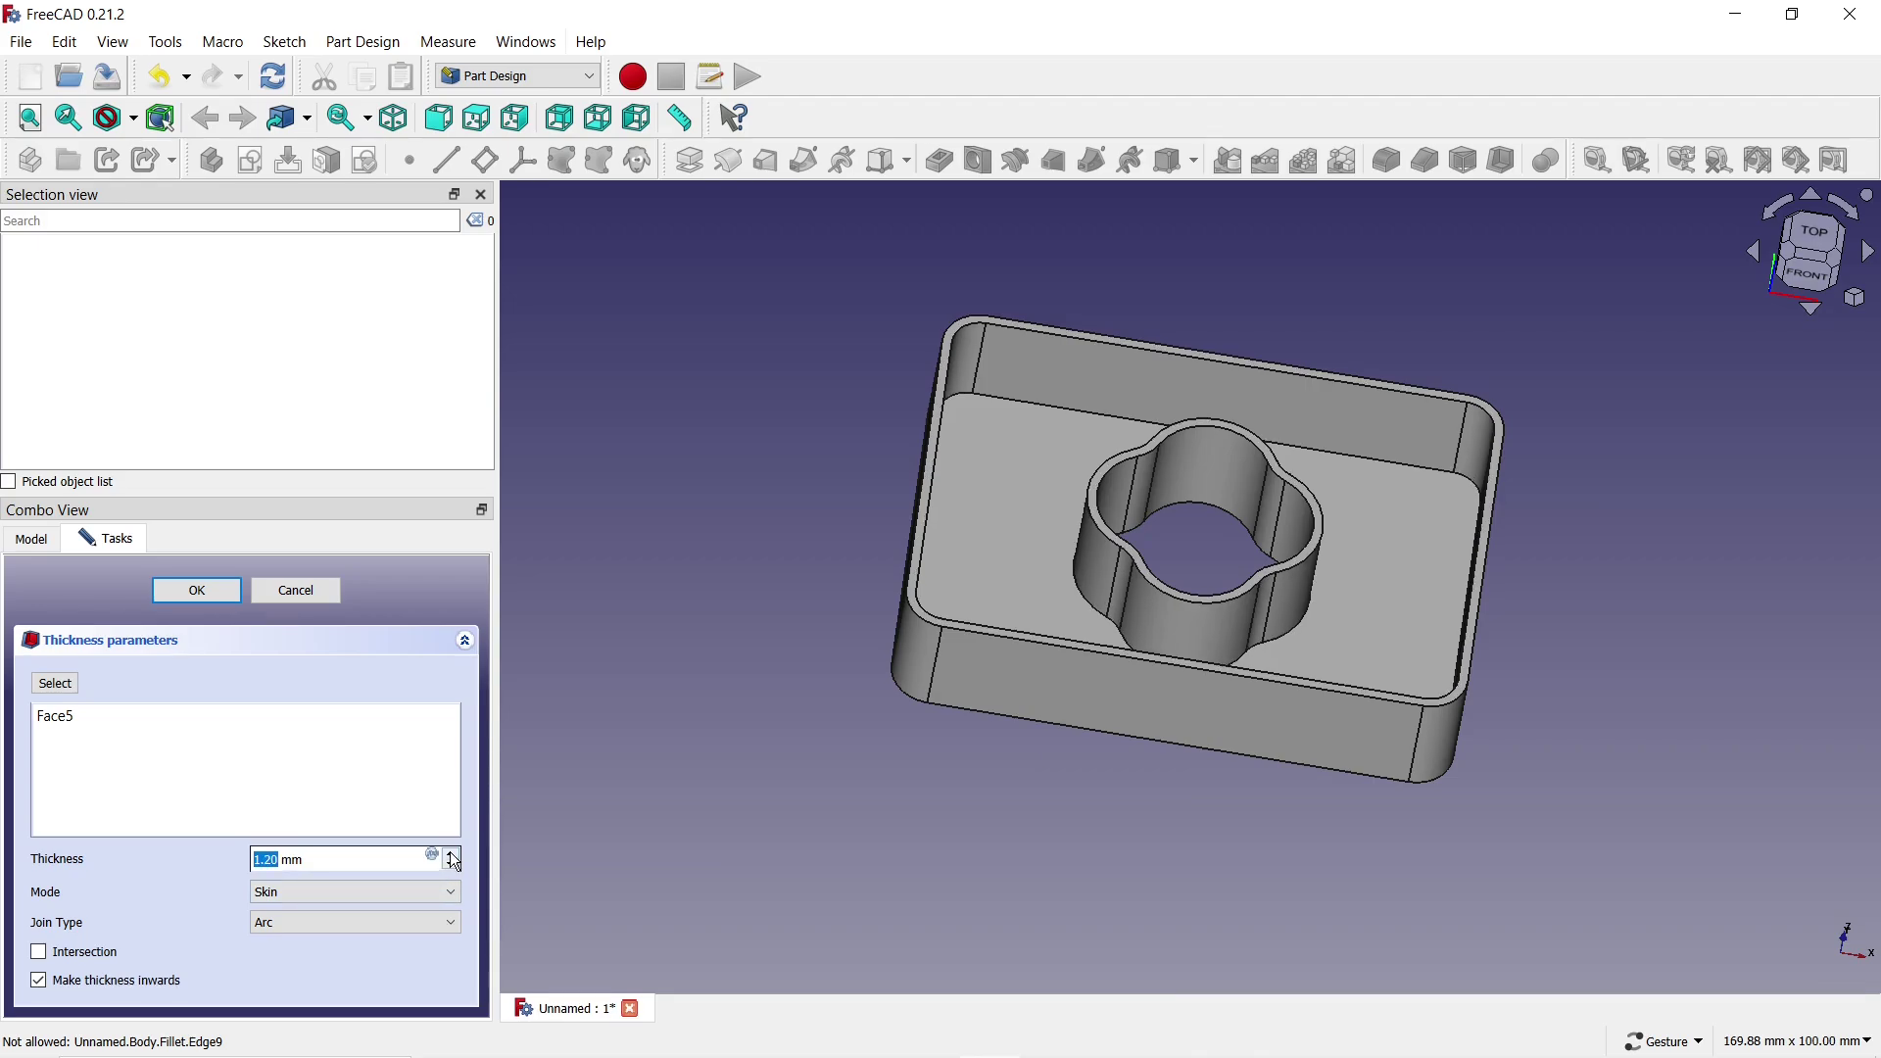
click(454, 859)
click(454, 858)
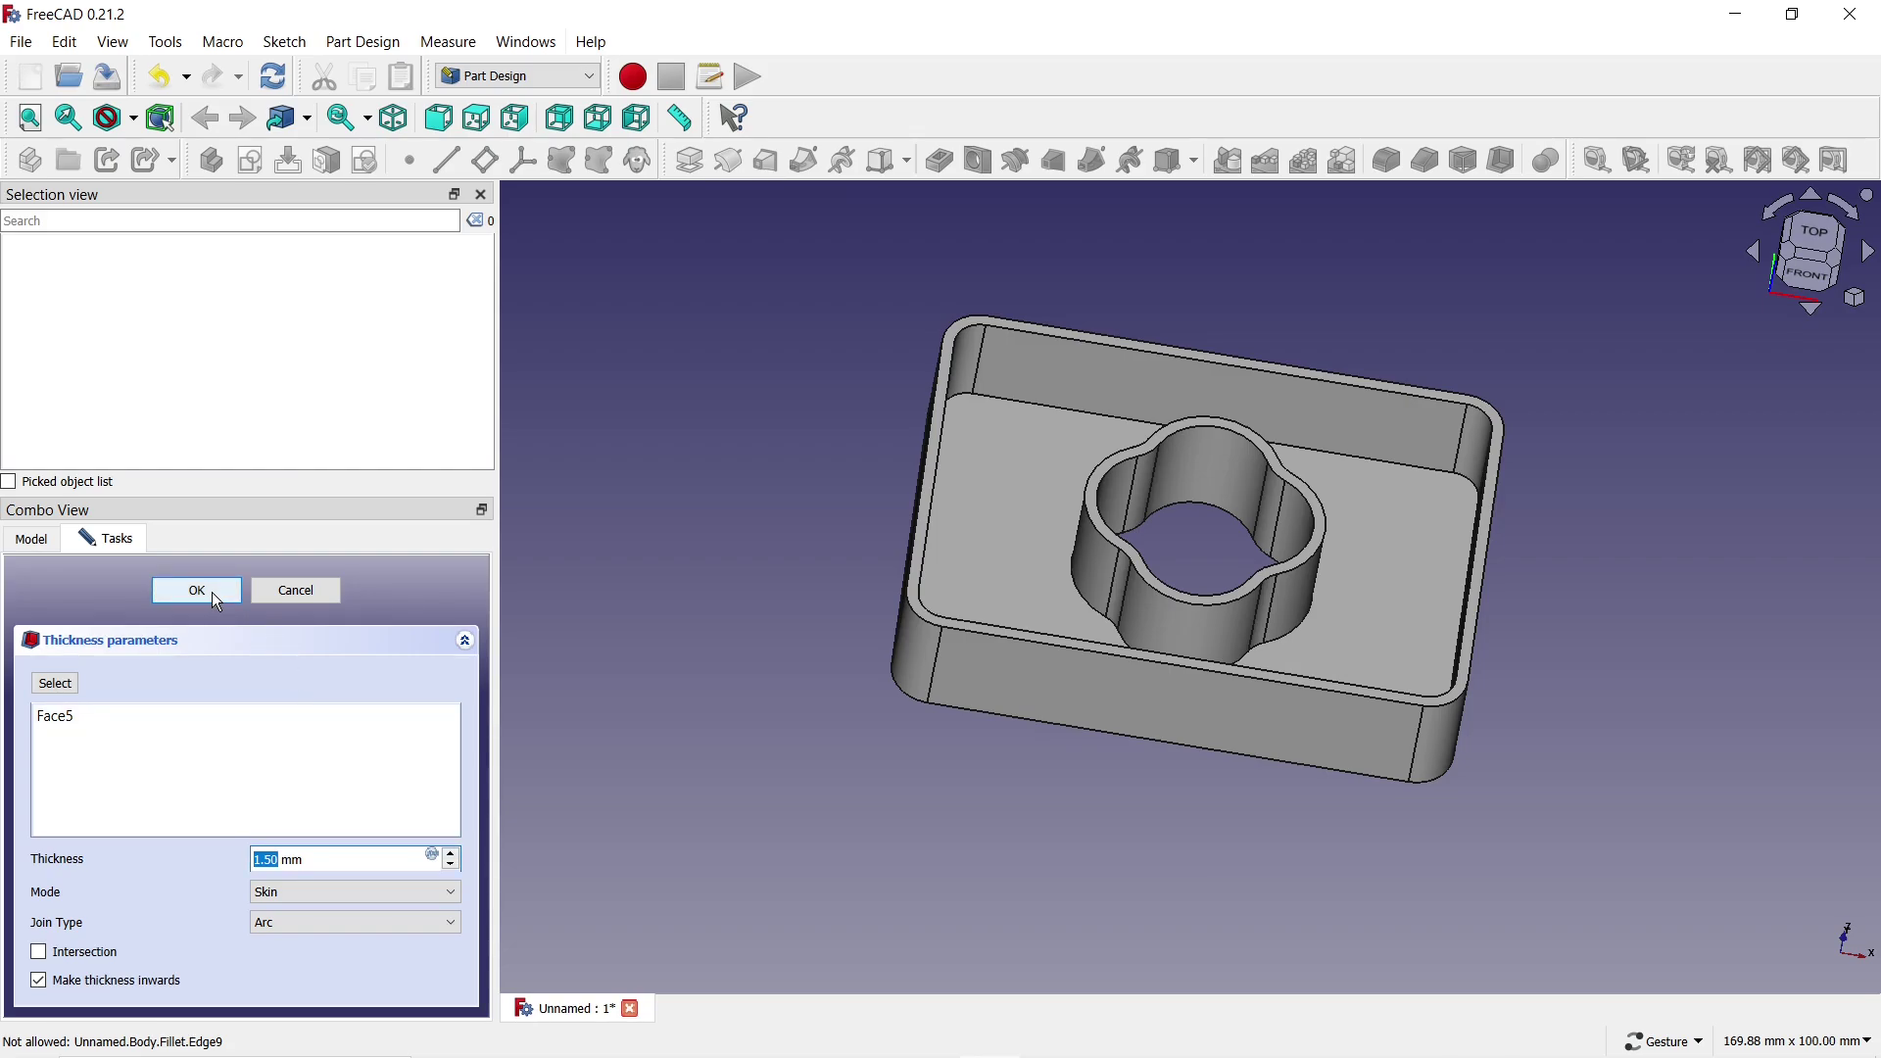
click(213, 591)
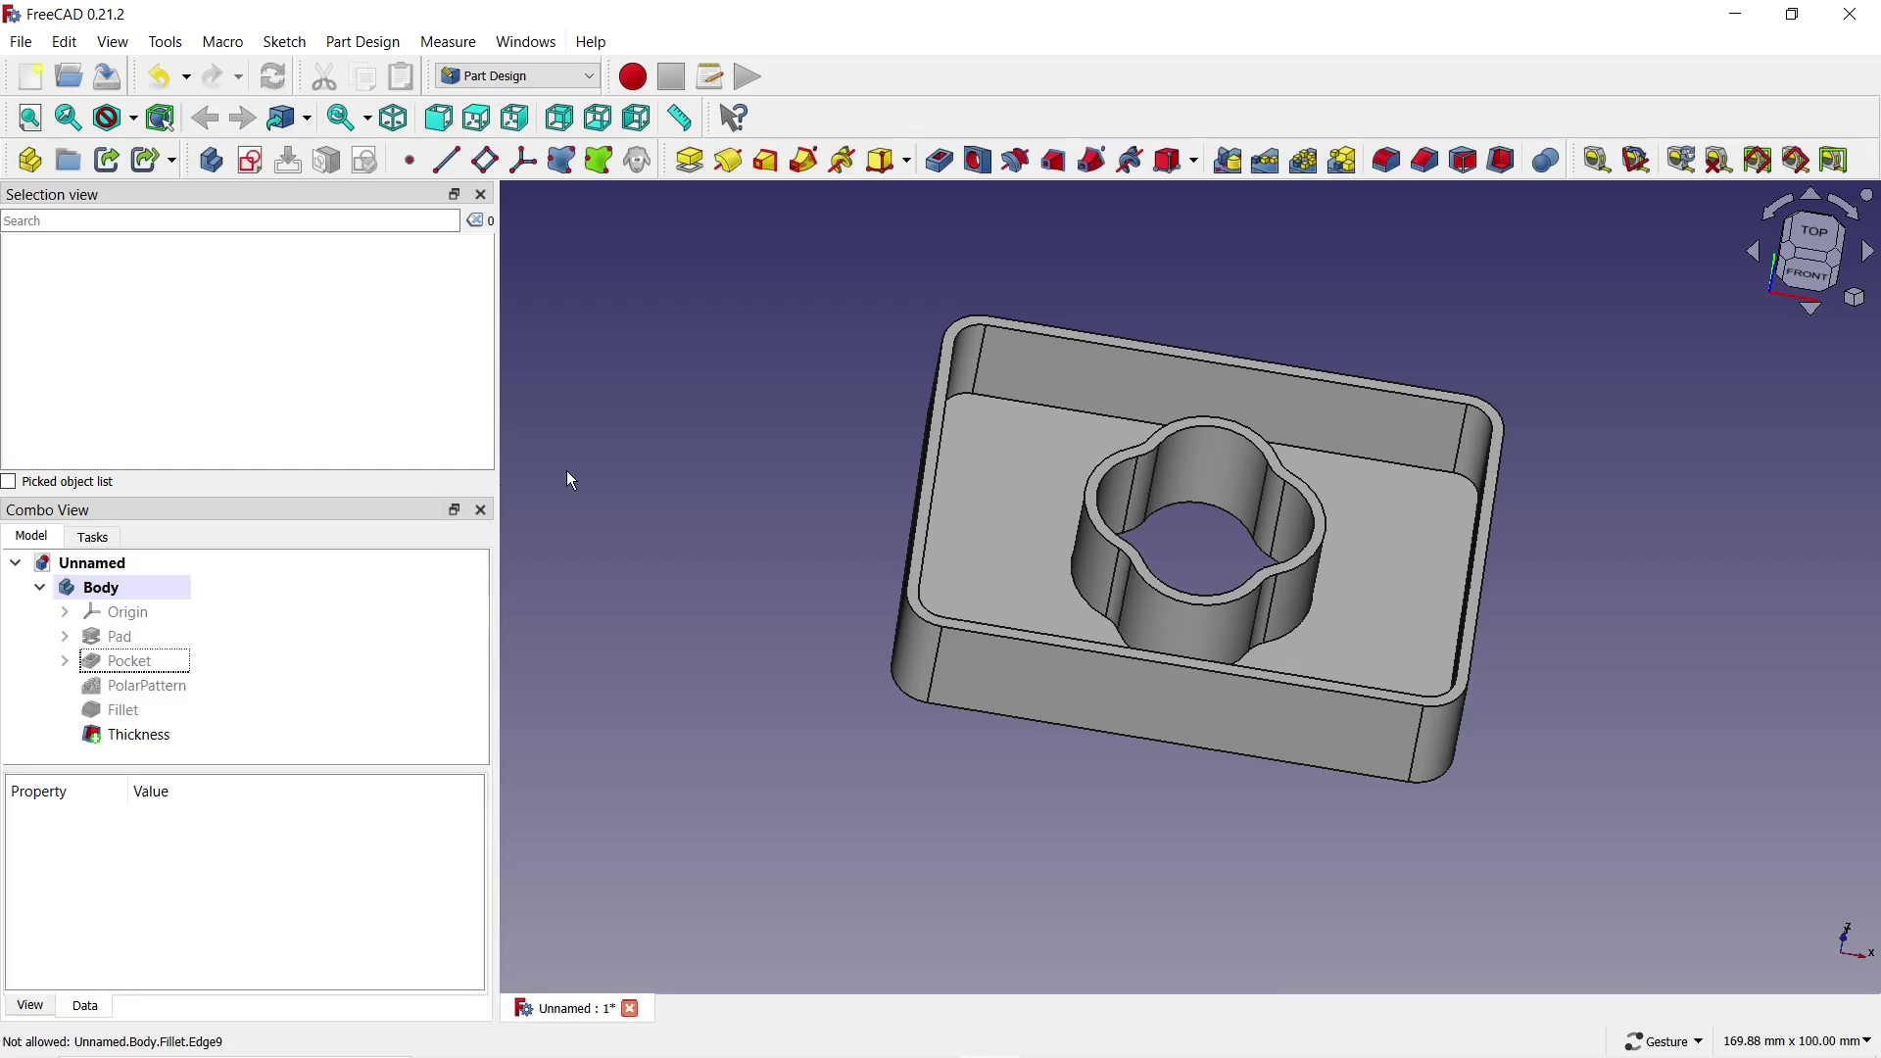
- Pocket the tray's top rim face 7.00 mm deep
click(925, 510)
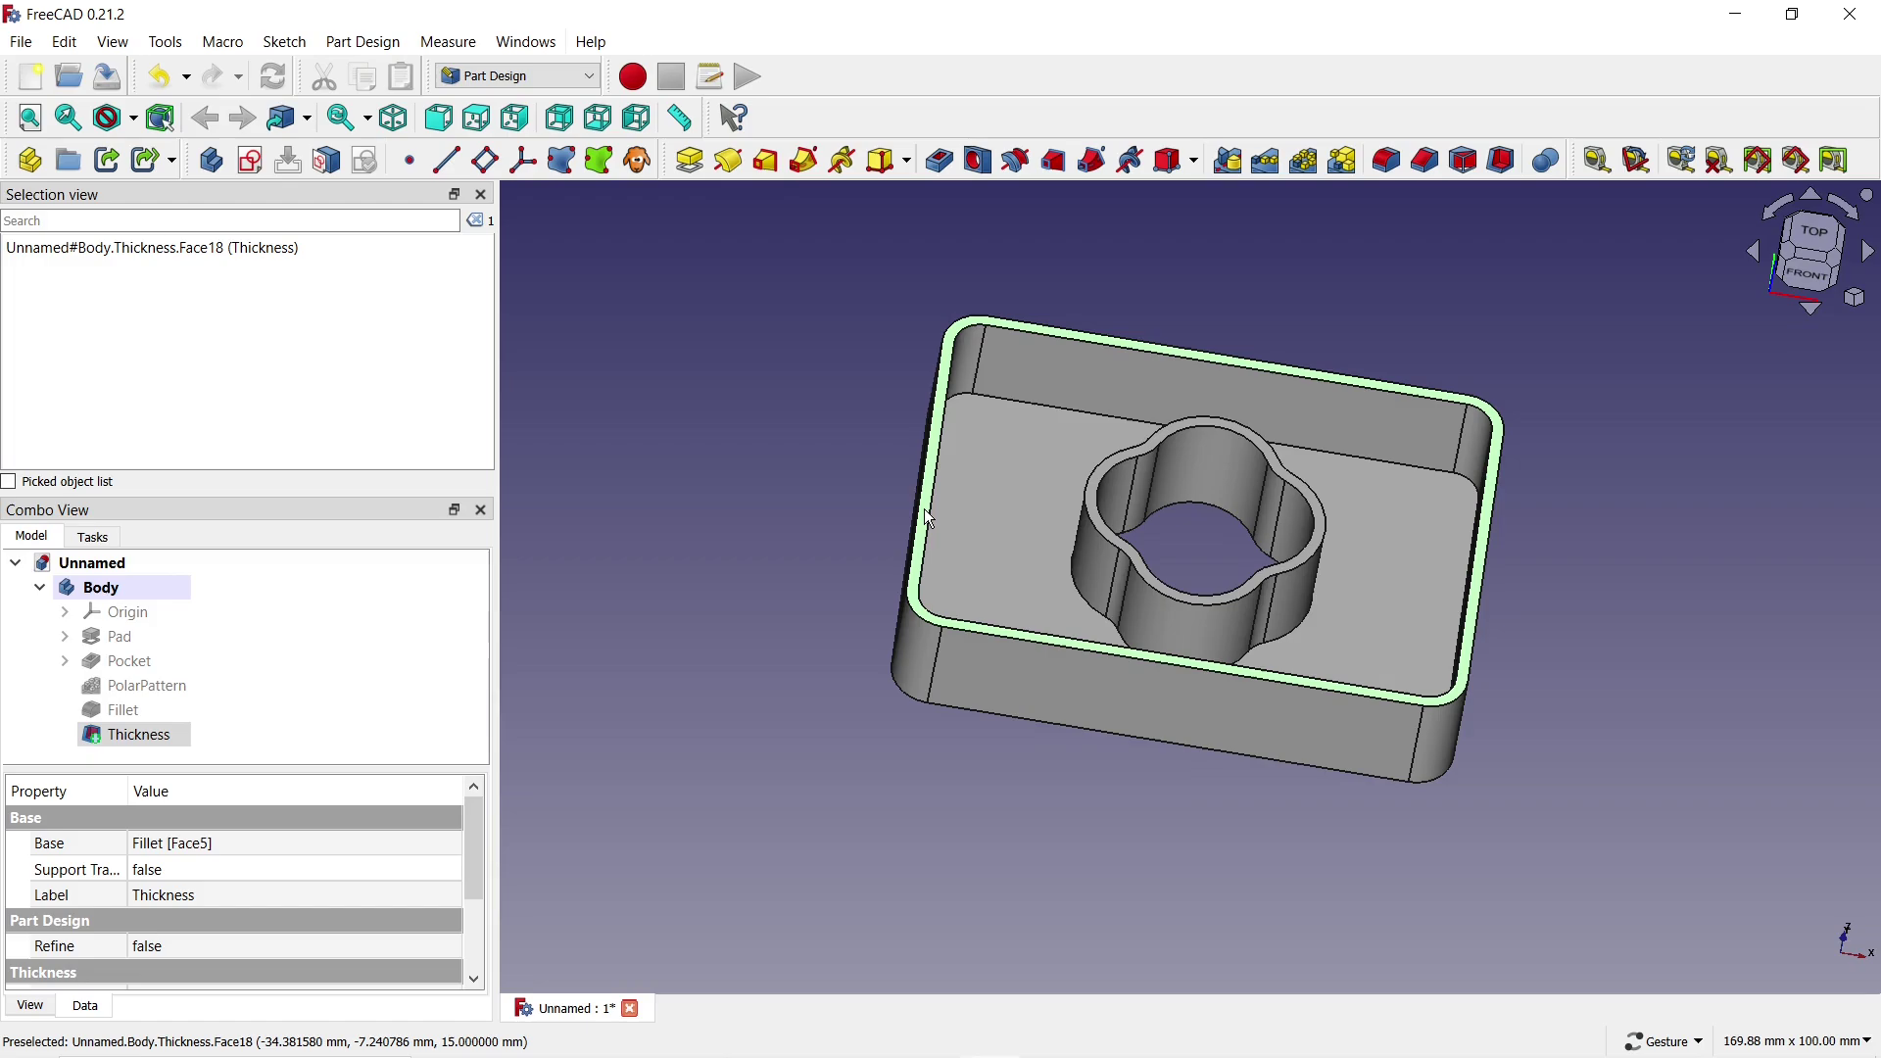
click(941, 161)
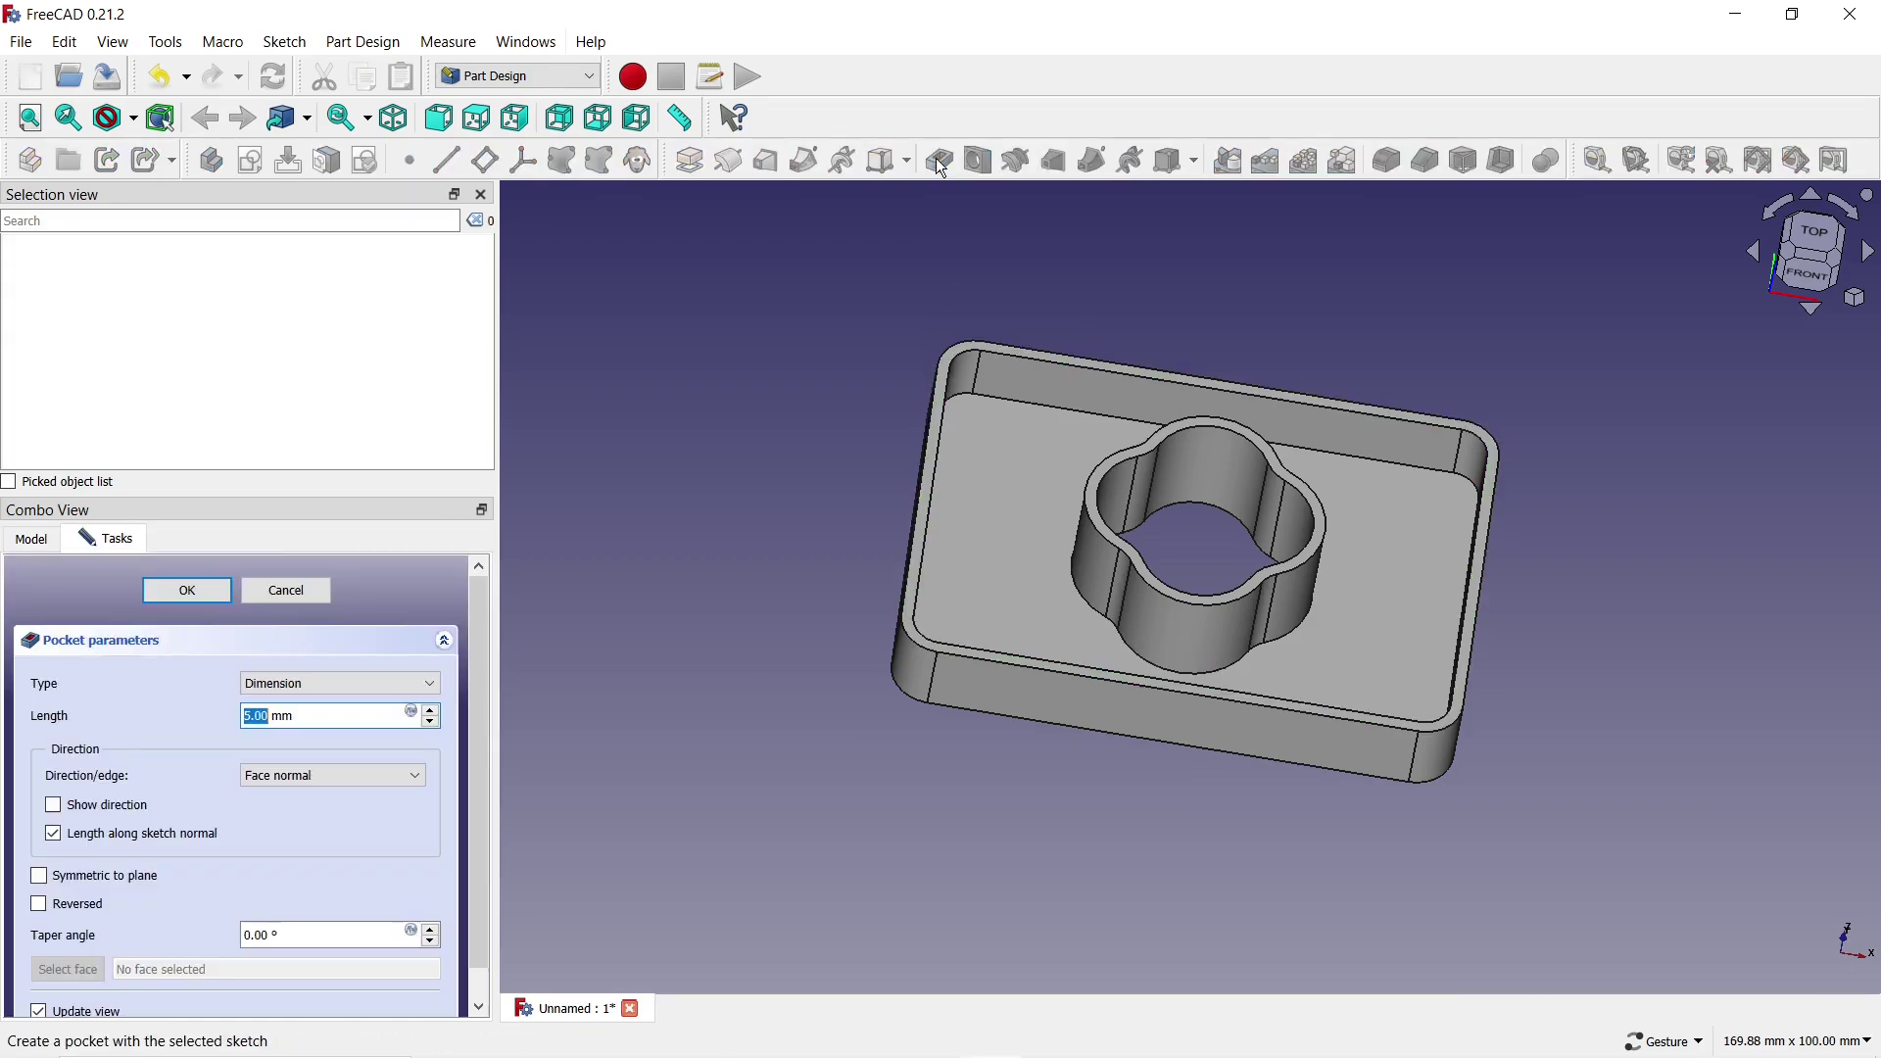
click(431, 725)
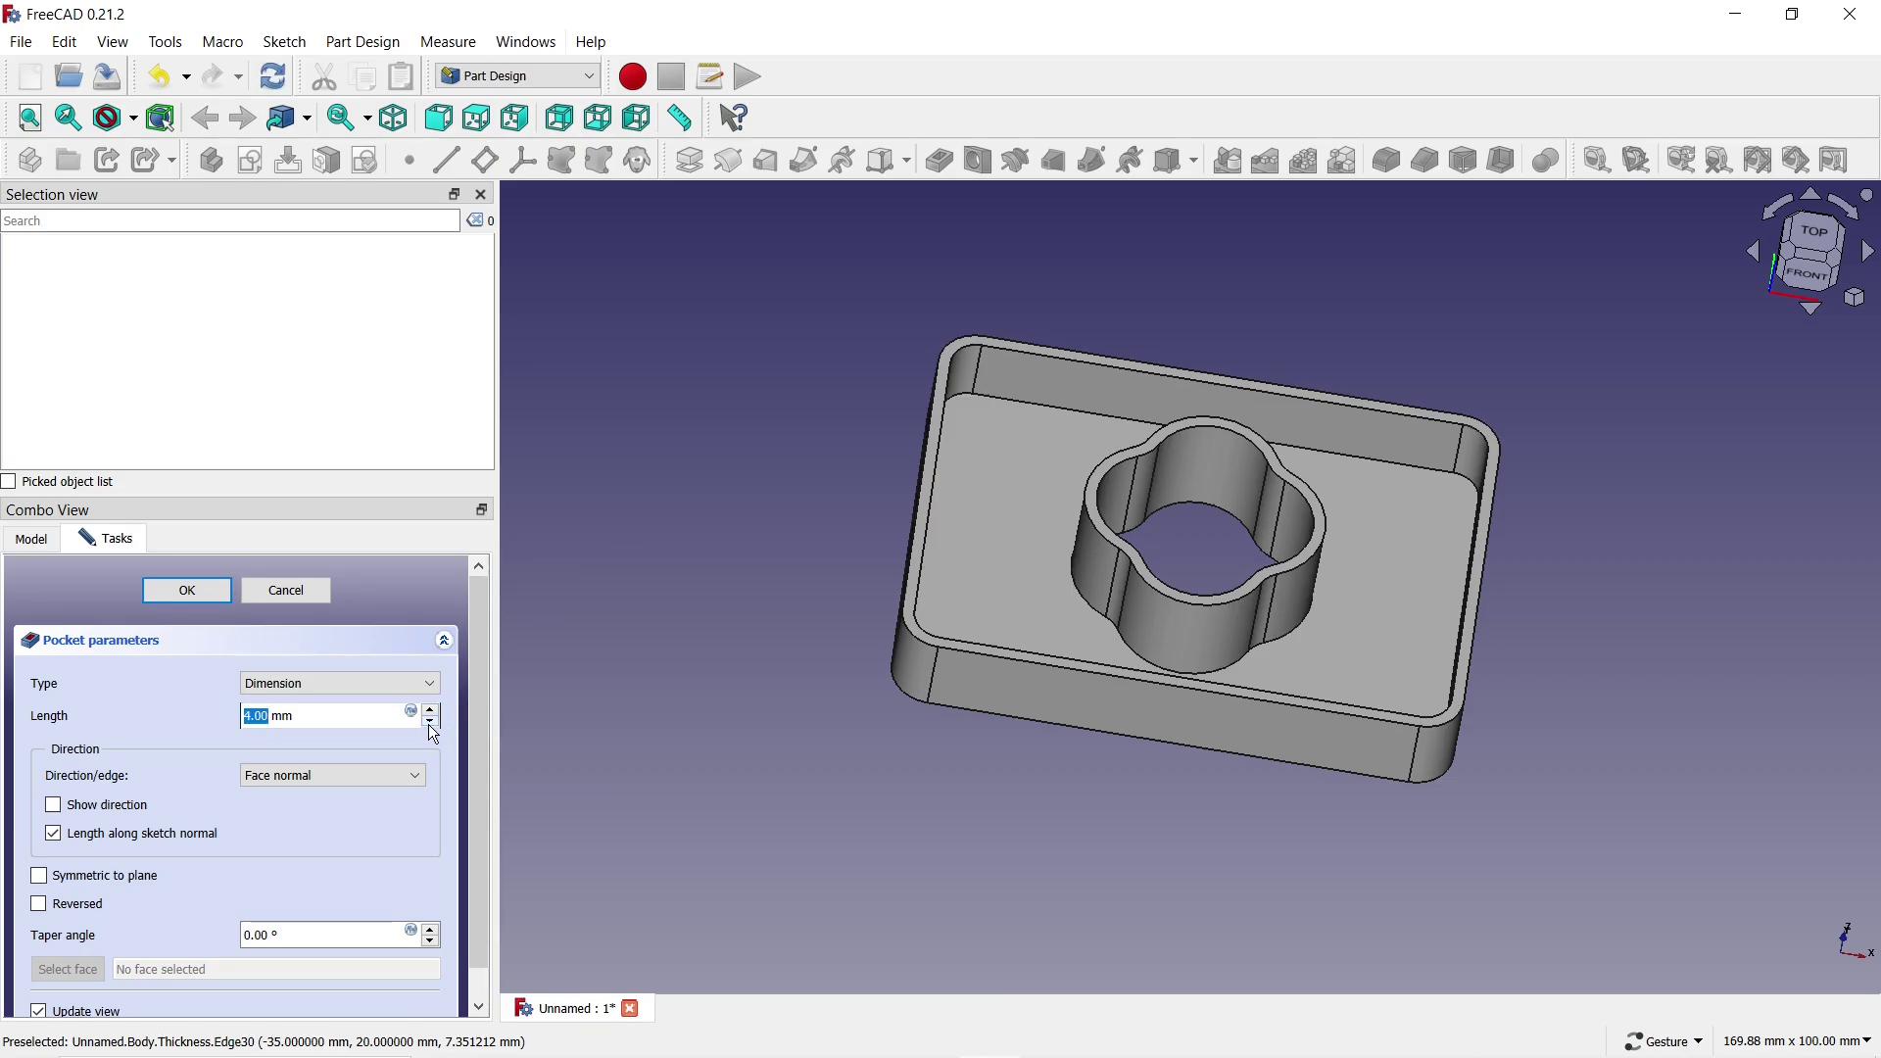
click(431, 725)
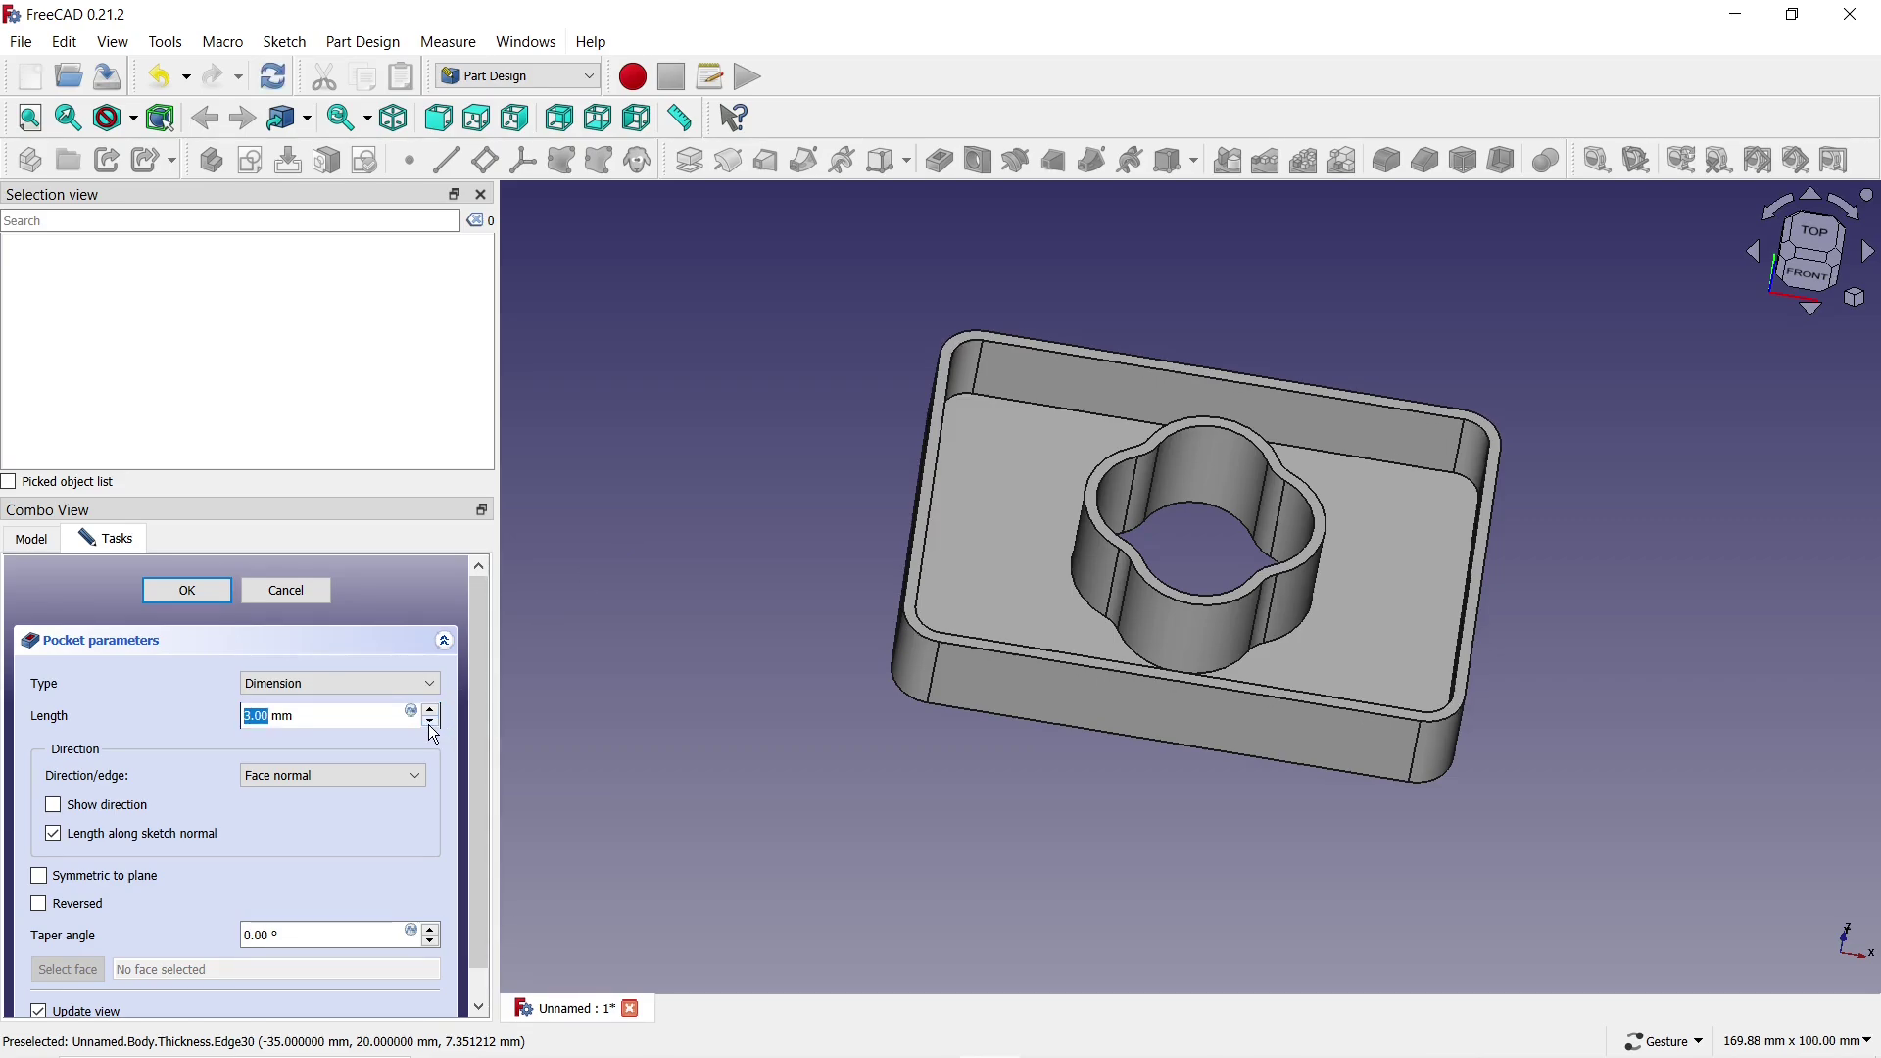
click(428, 724)
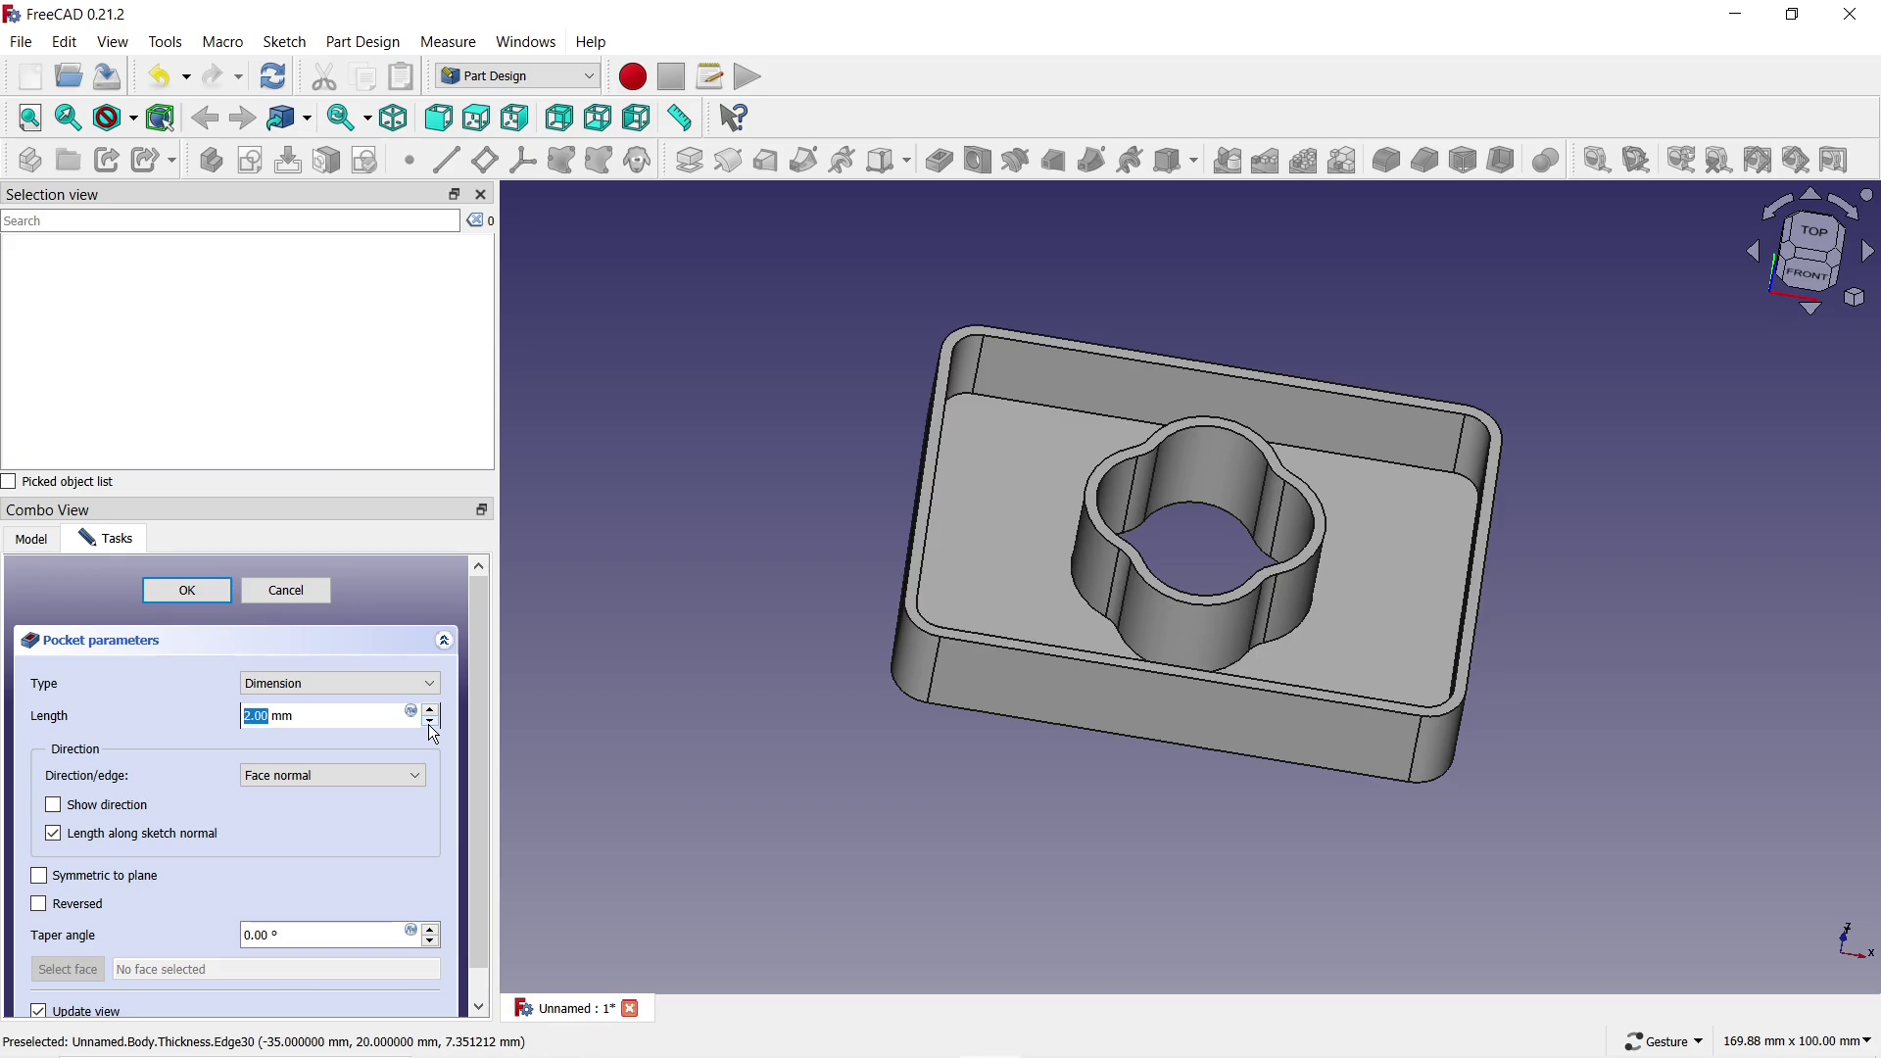
scroll(434, 723, up, 1)
scroll(434, 722, up, 1)
scroll(434, 722, up, 1)
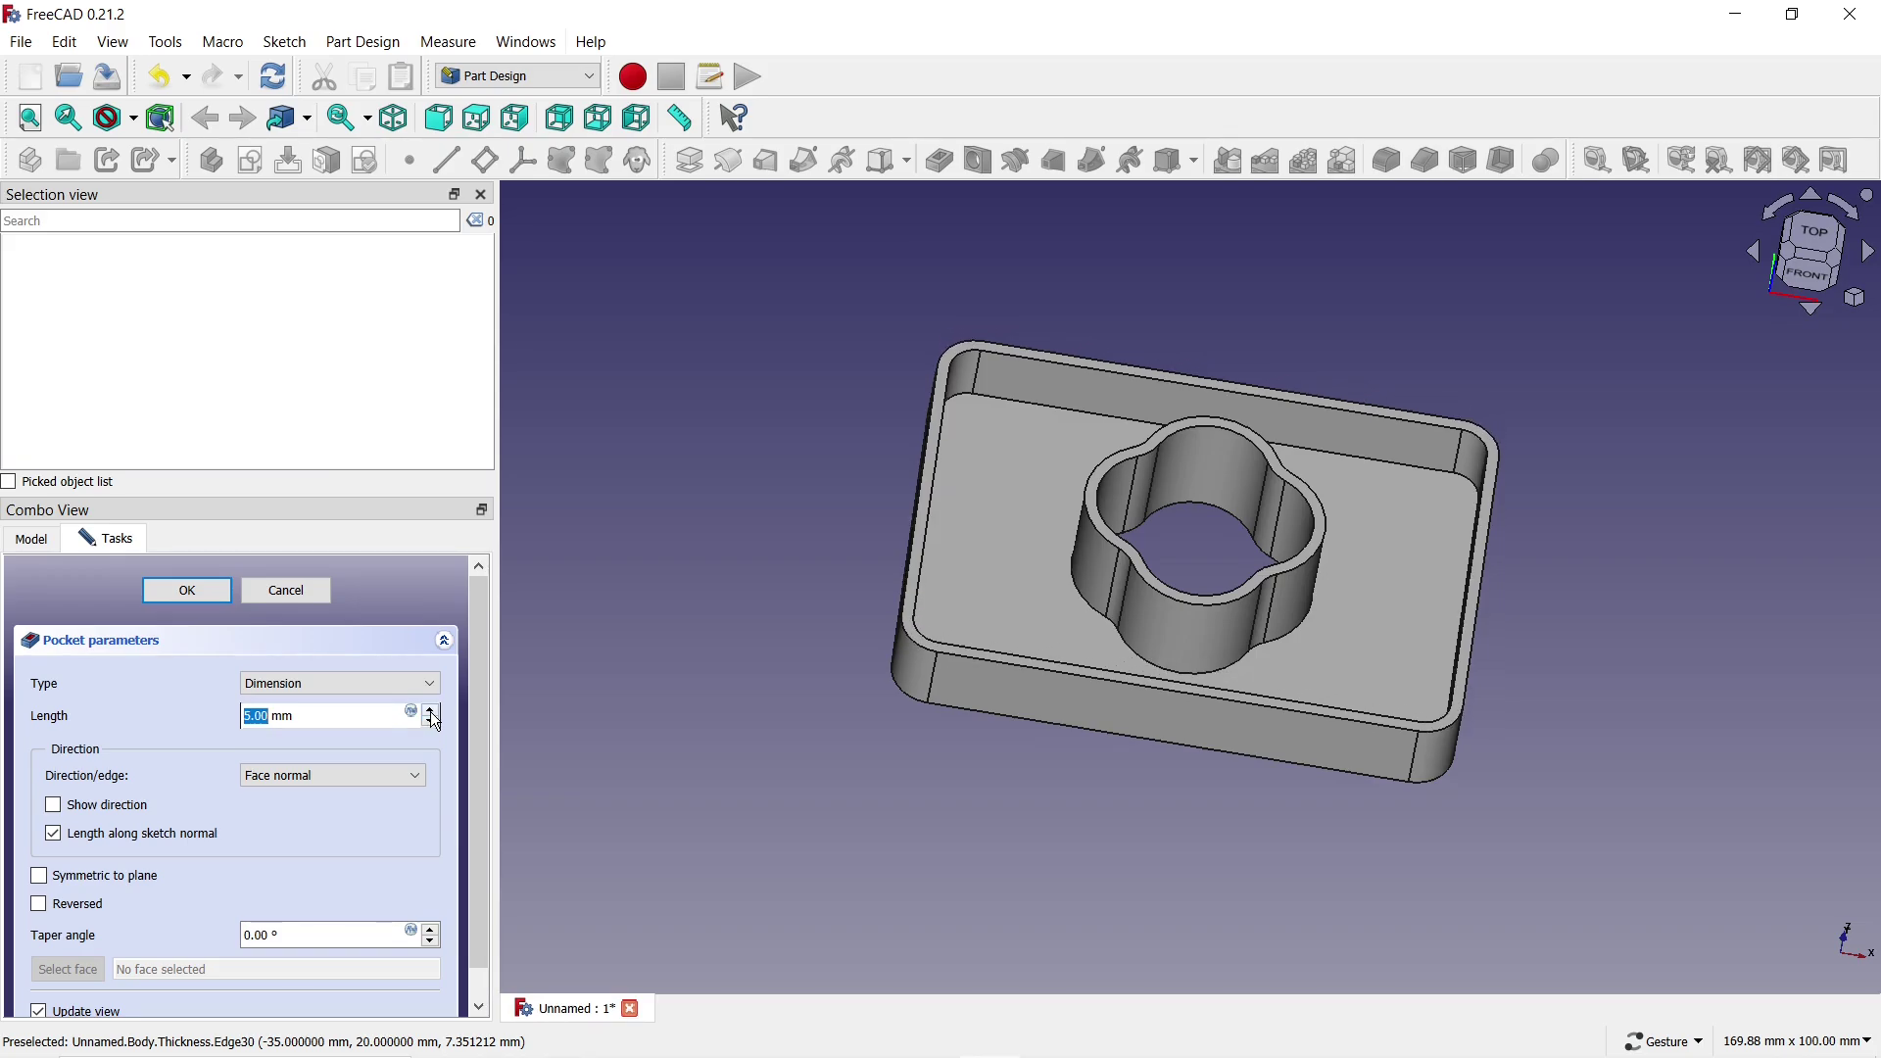
scroll(436, 721, up, 1)
scroll(436, 722, up, 1)
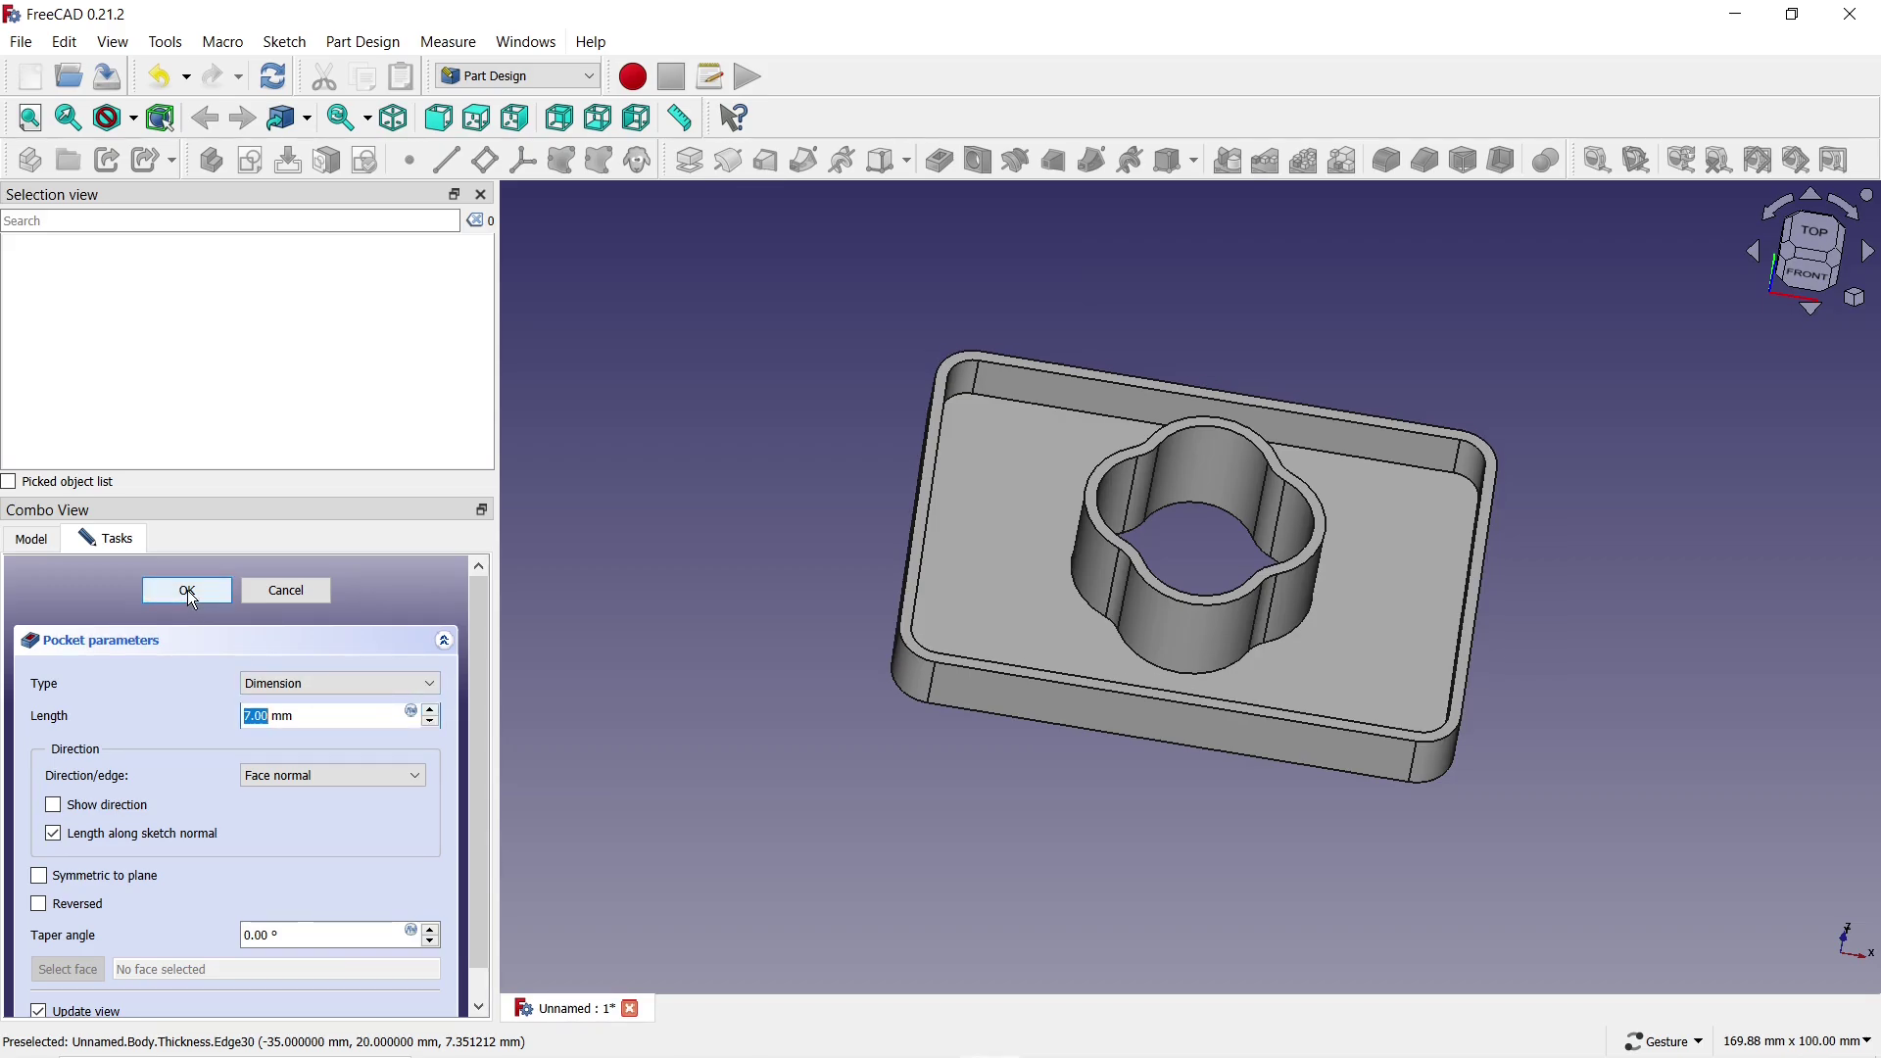
click(188, 592)
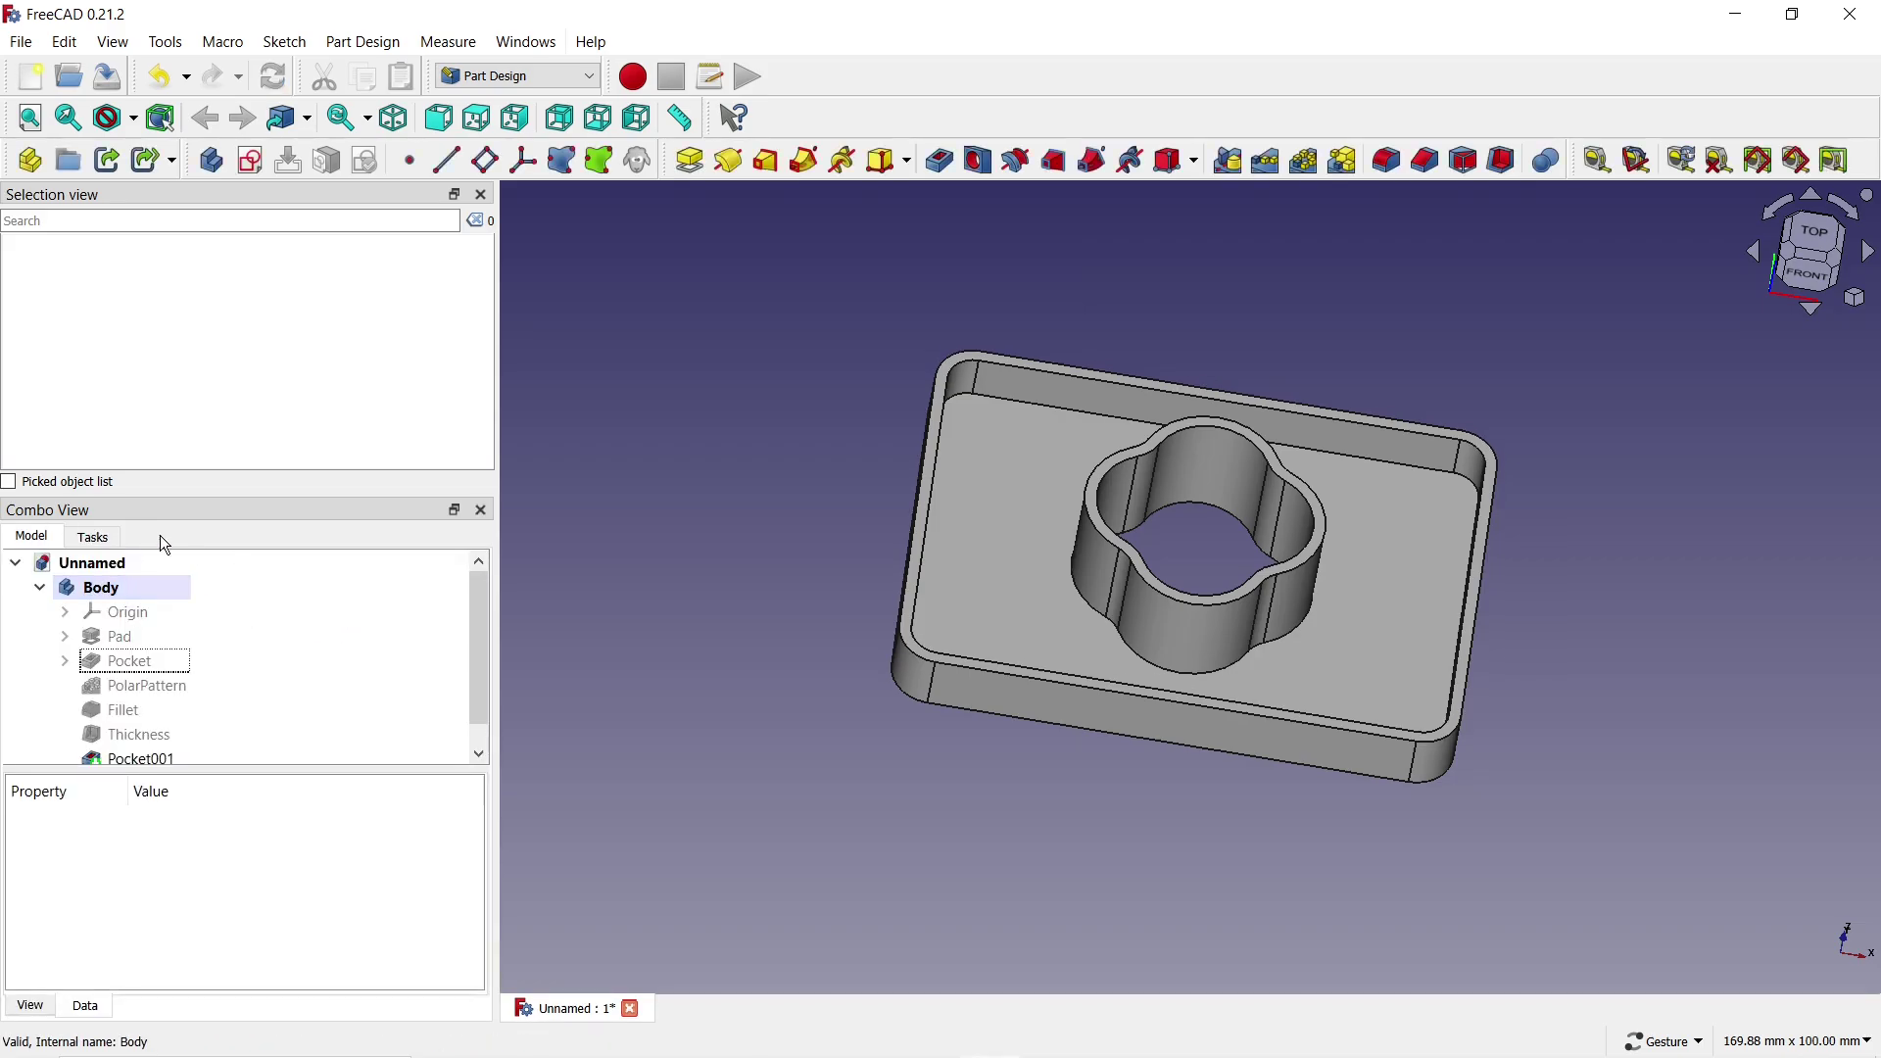
- Set the Body's appearance to Shaded display with the Chrome material
click(100, 591)
right_click(105, 596)
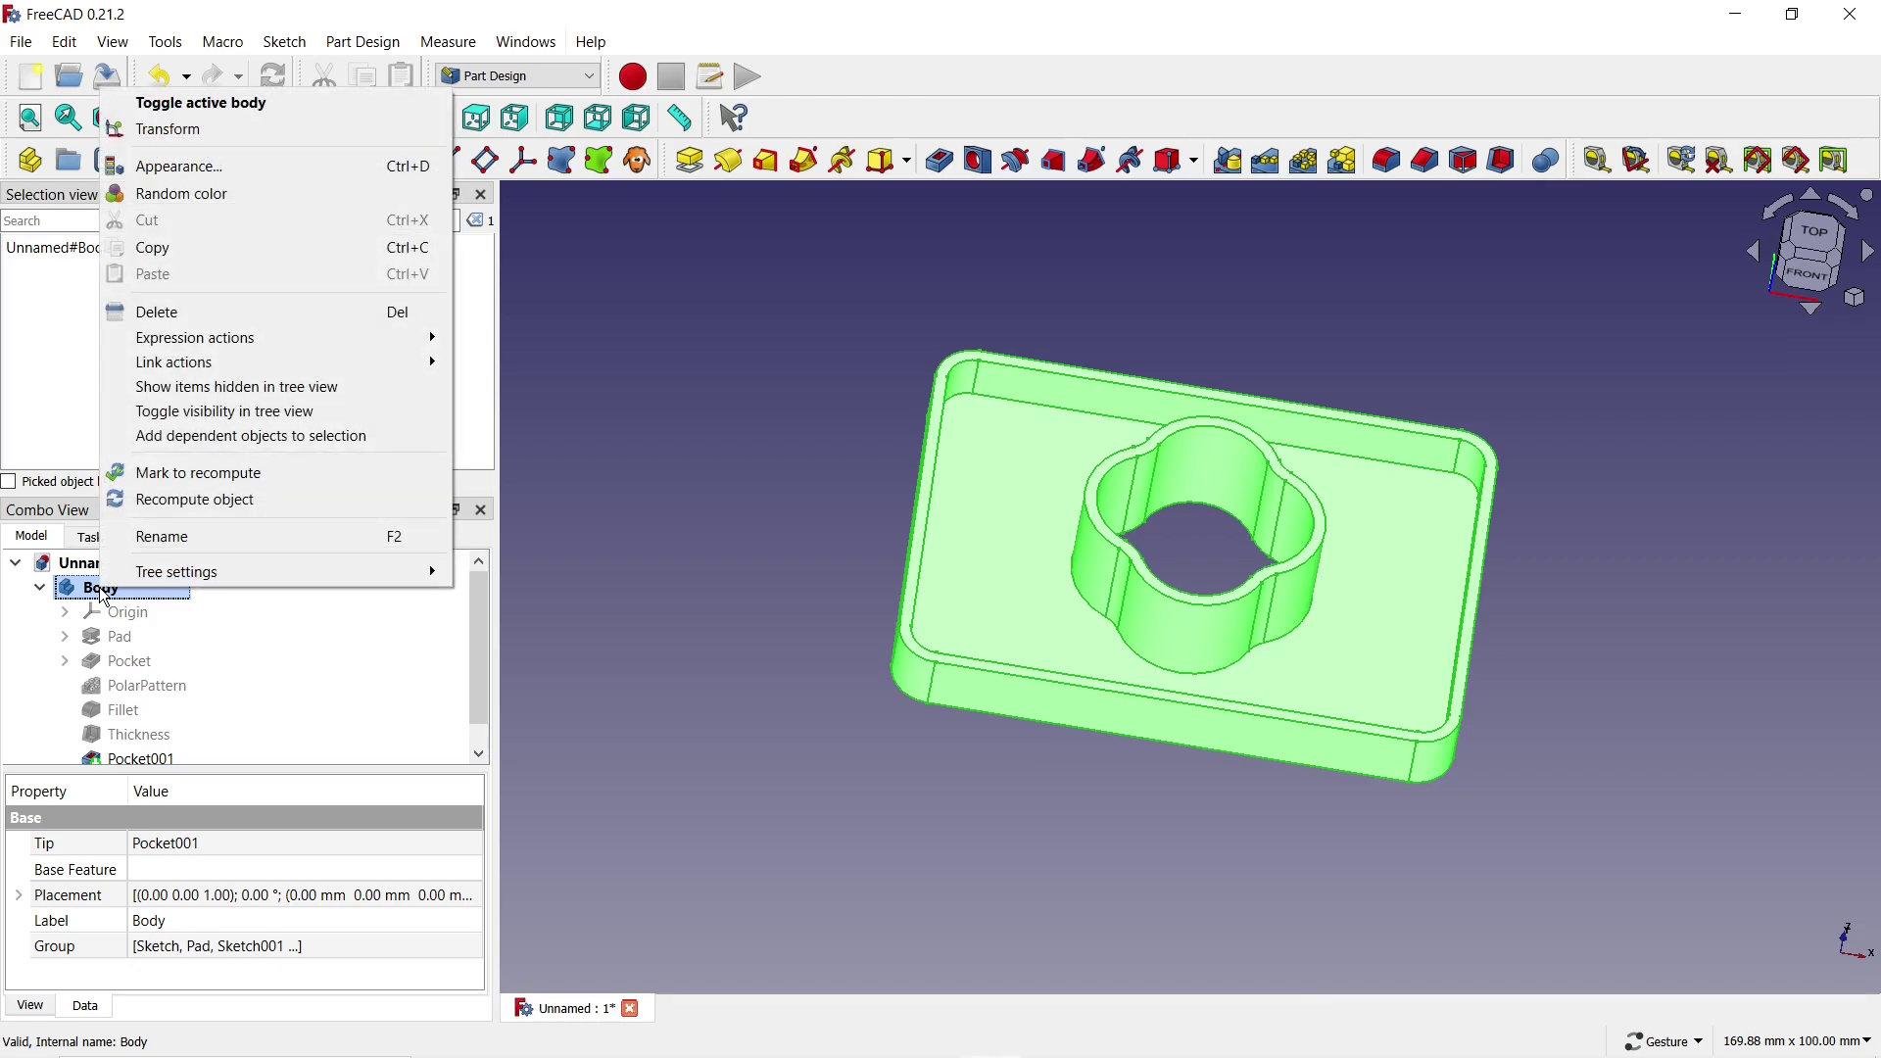
click(169, 169)
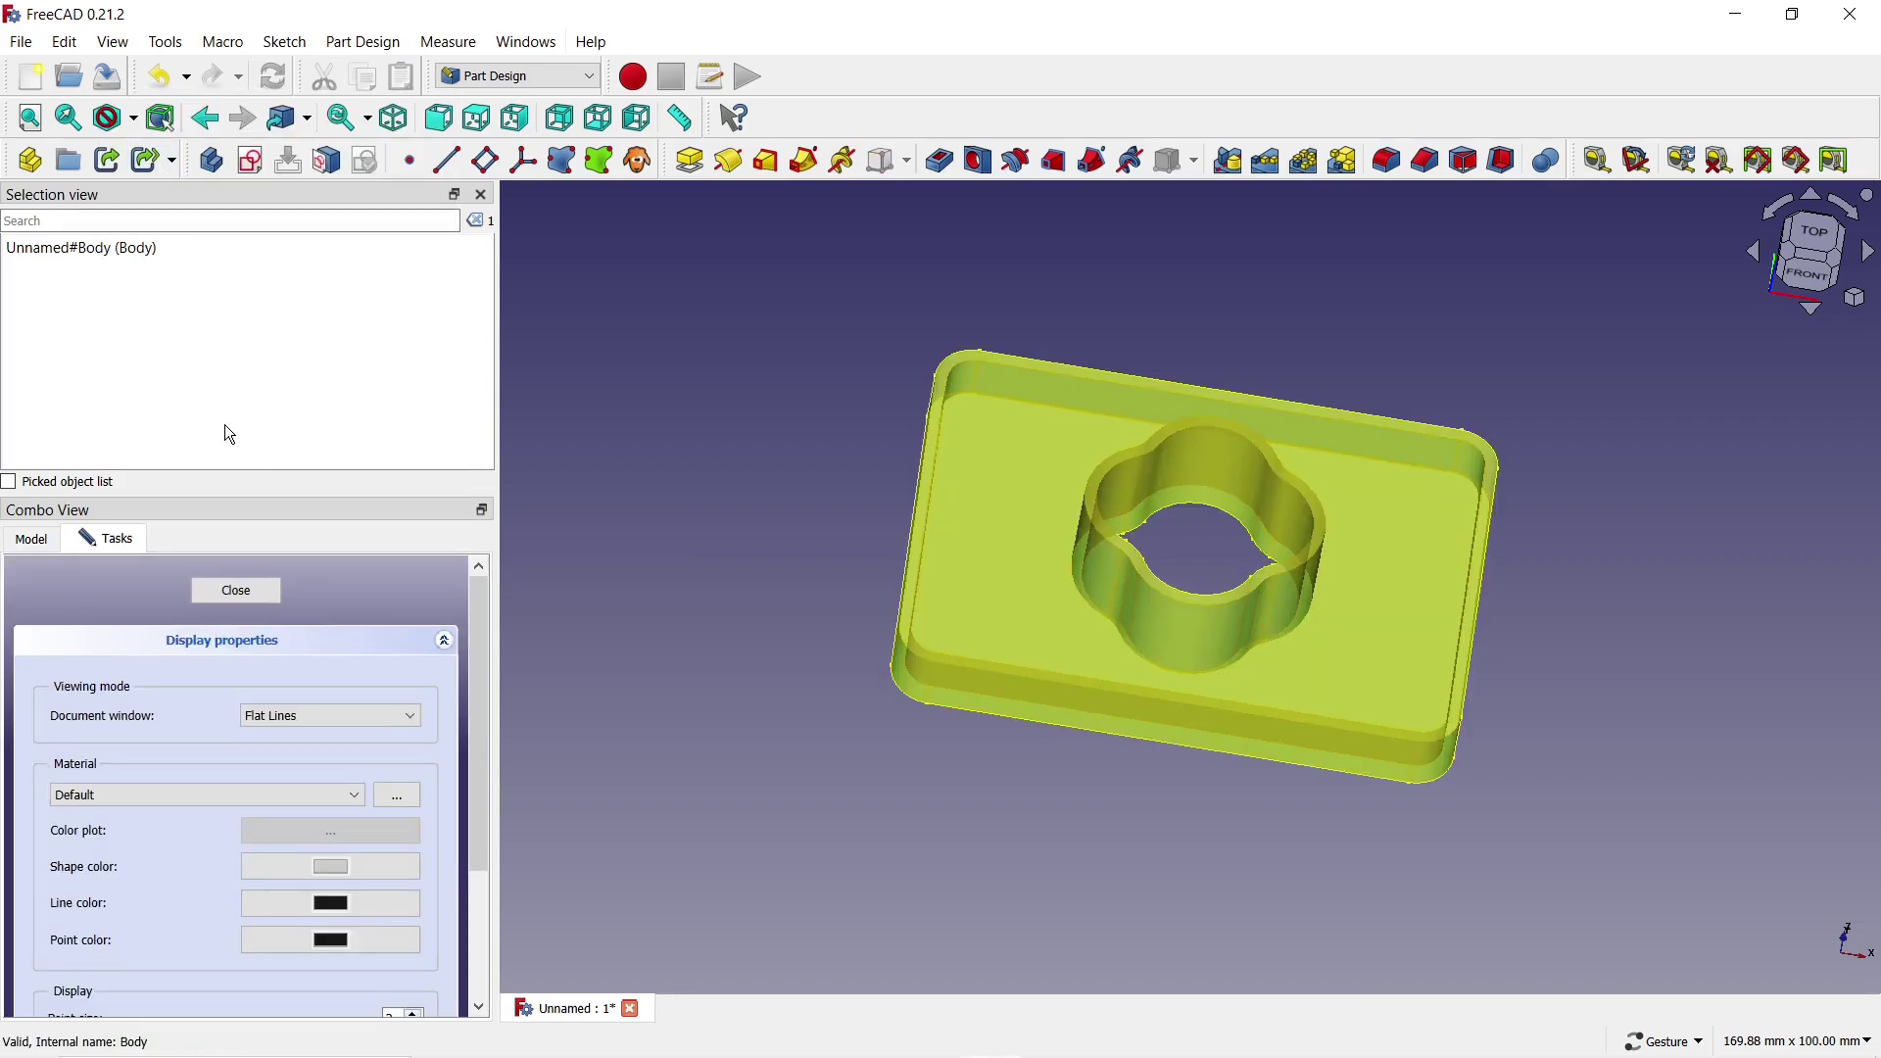
click(323, 715)
click(294, 754)
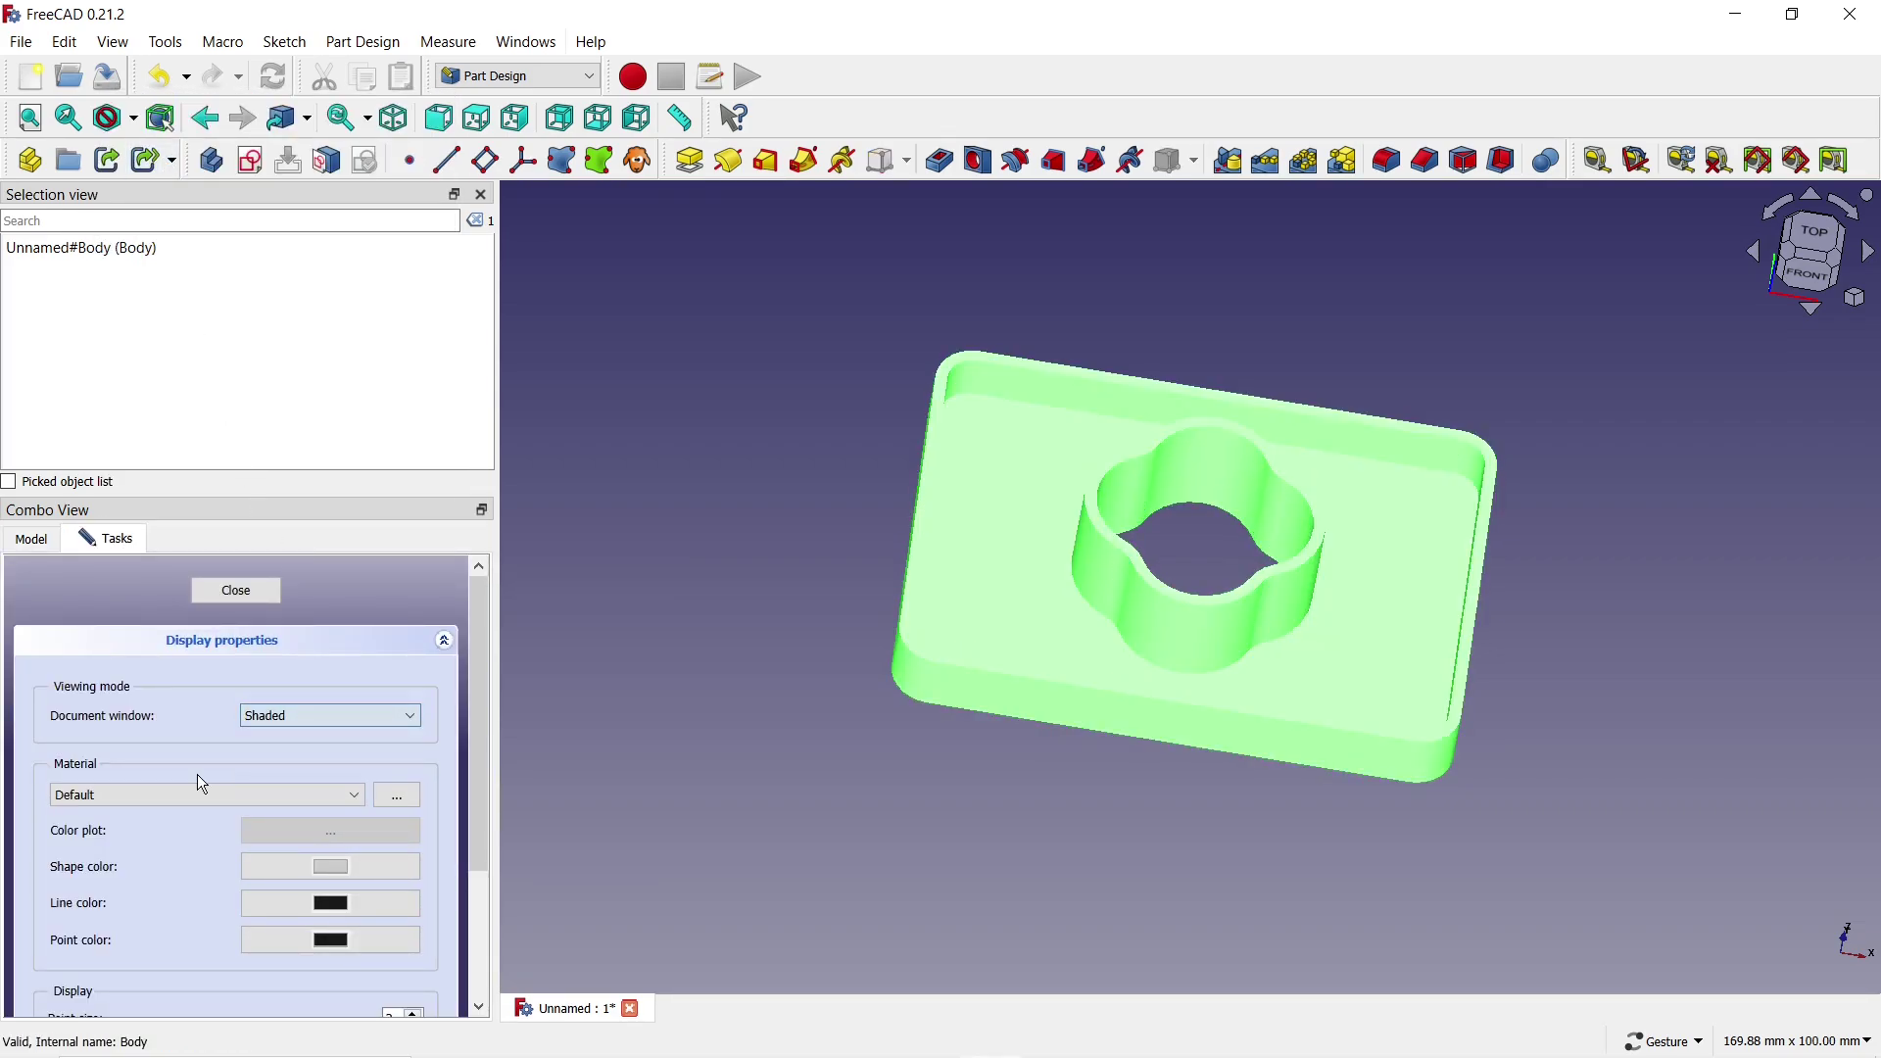
click(166, 794)
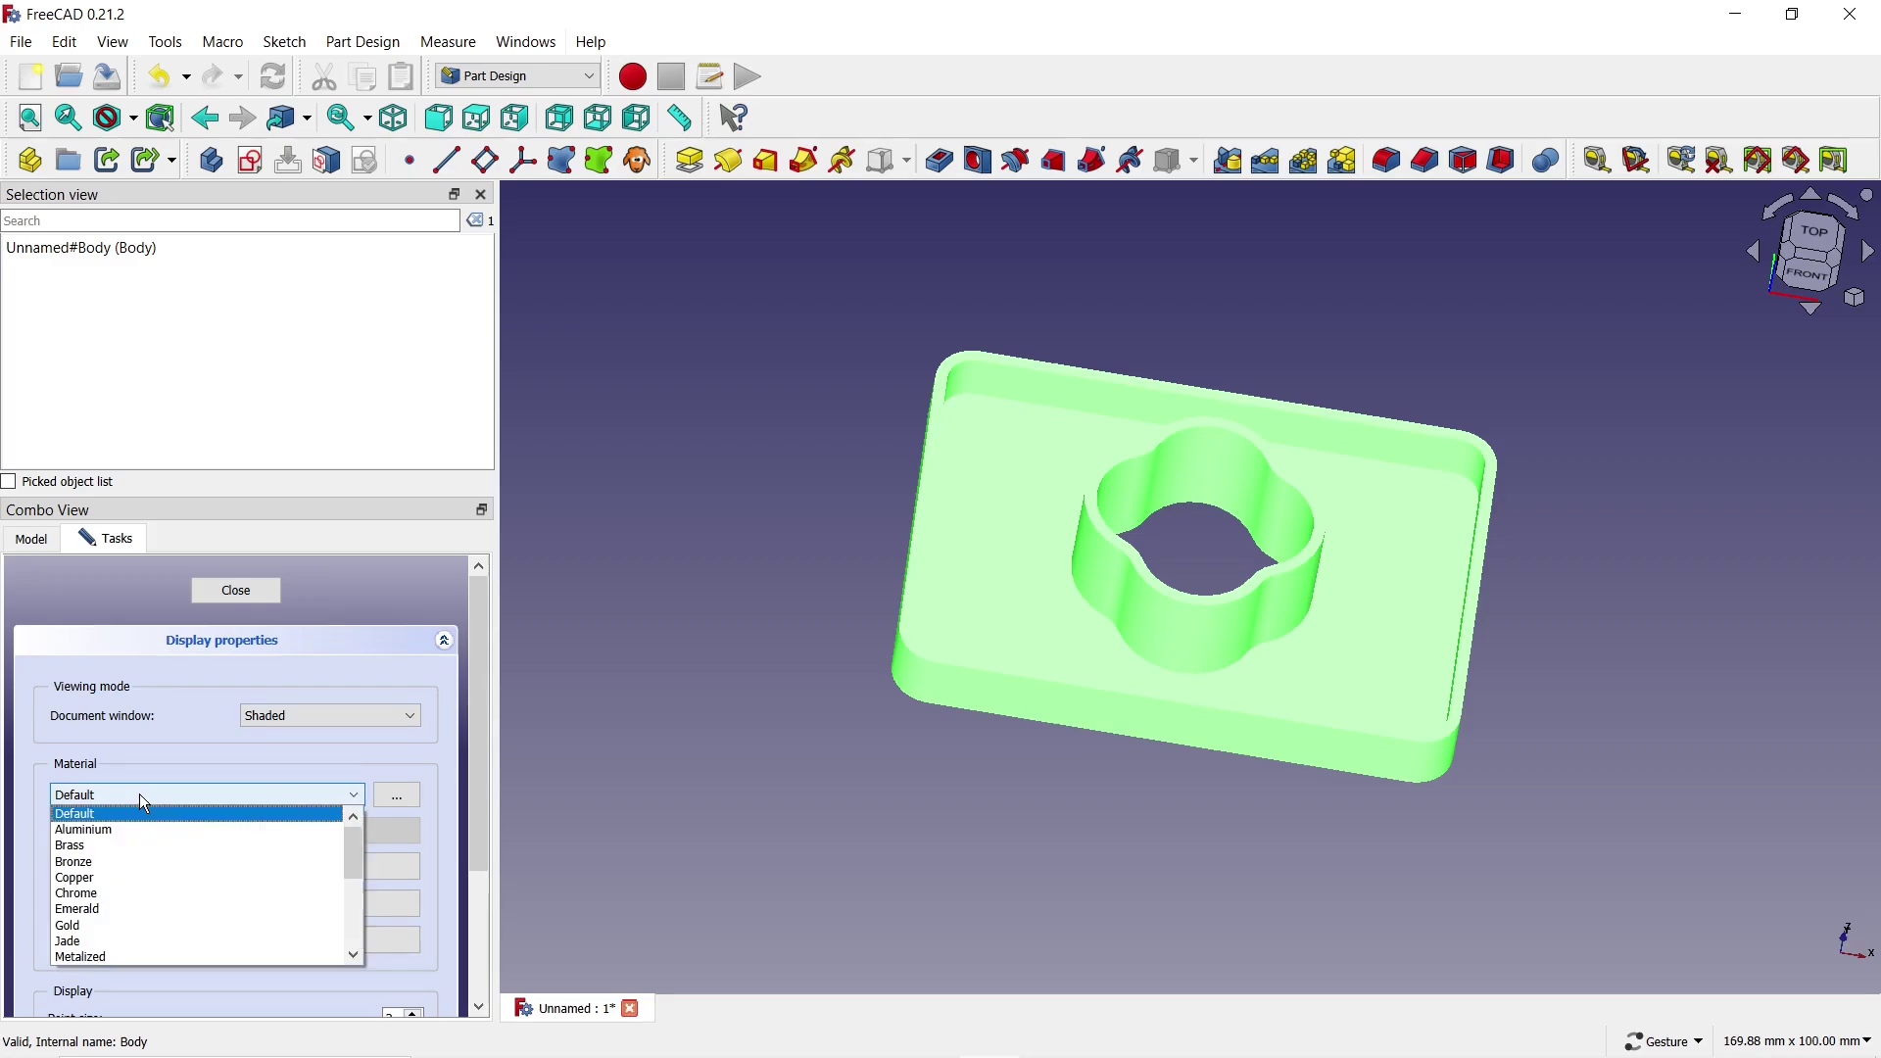
click(94, 893)
- Make the Body's shape colour orange #ffaa00
click(314, 864)
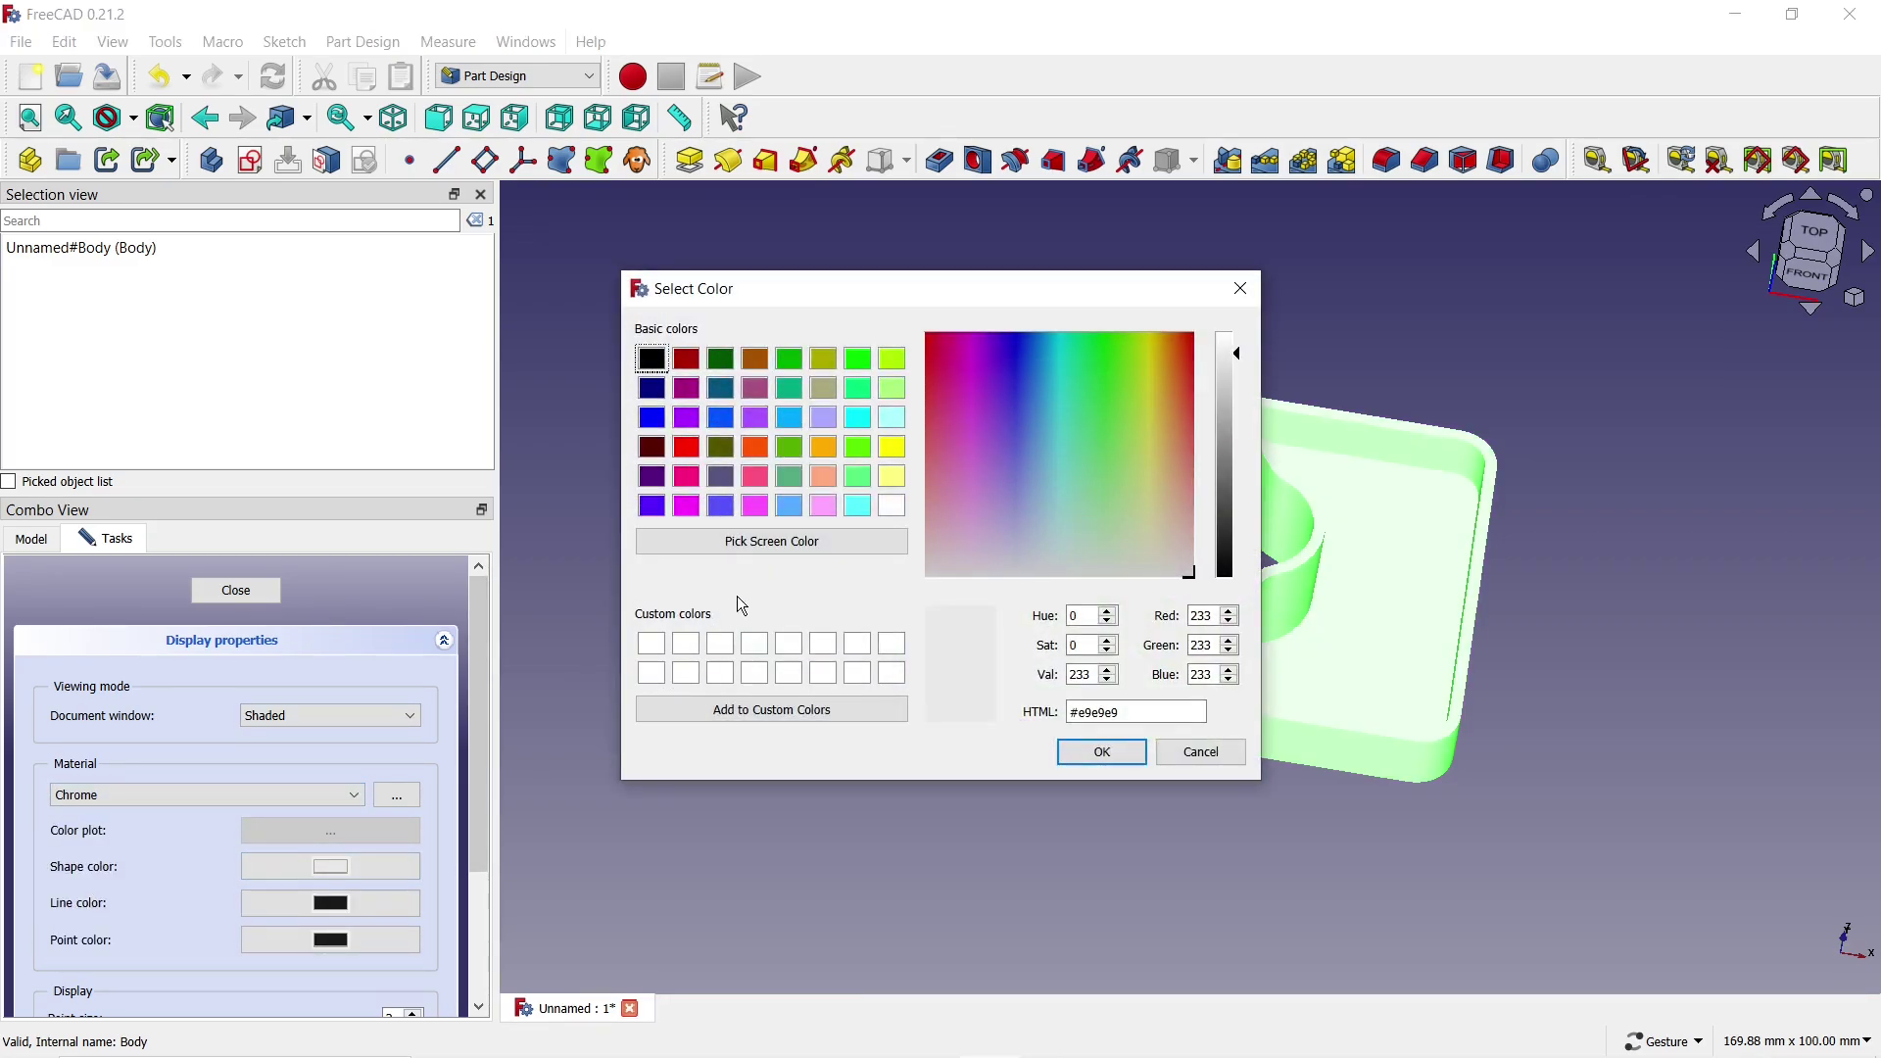
click(825, 446)
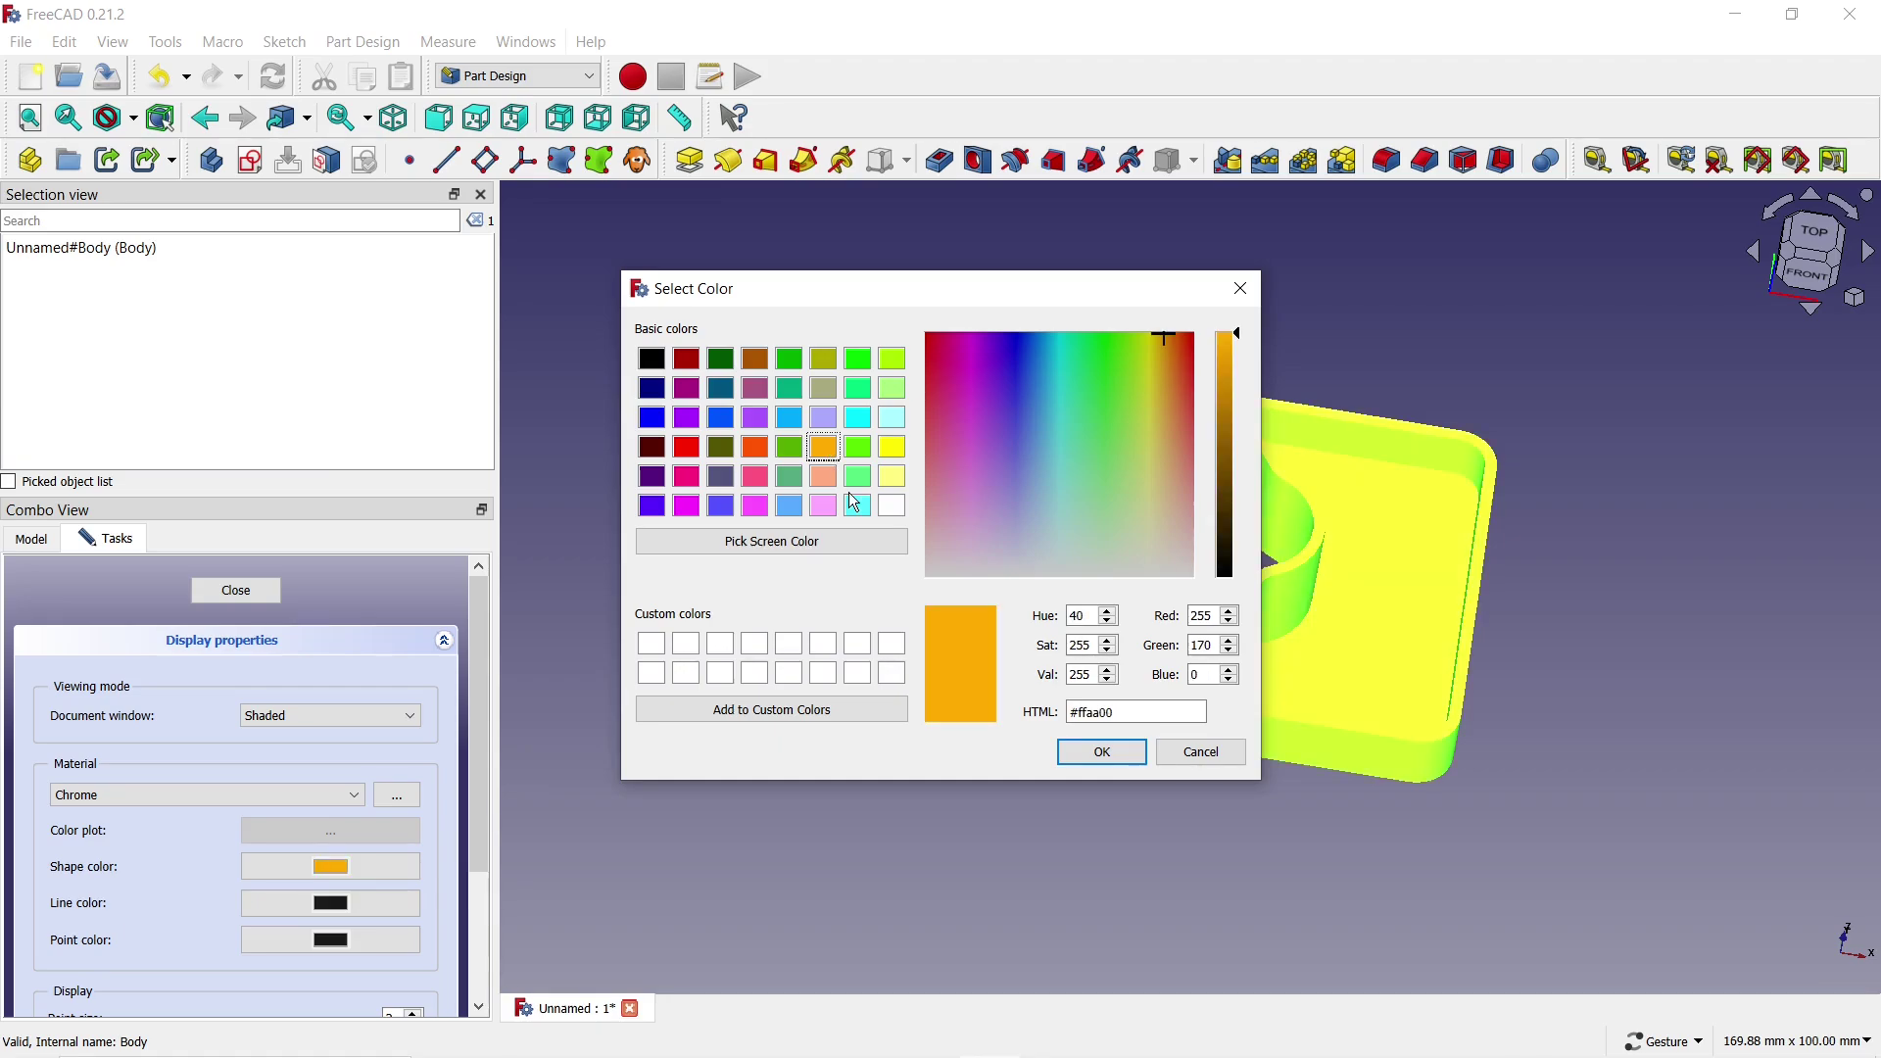
click(1098, 752)
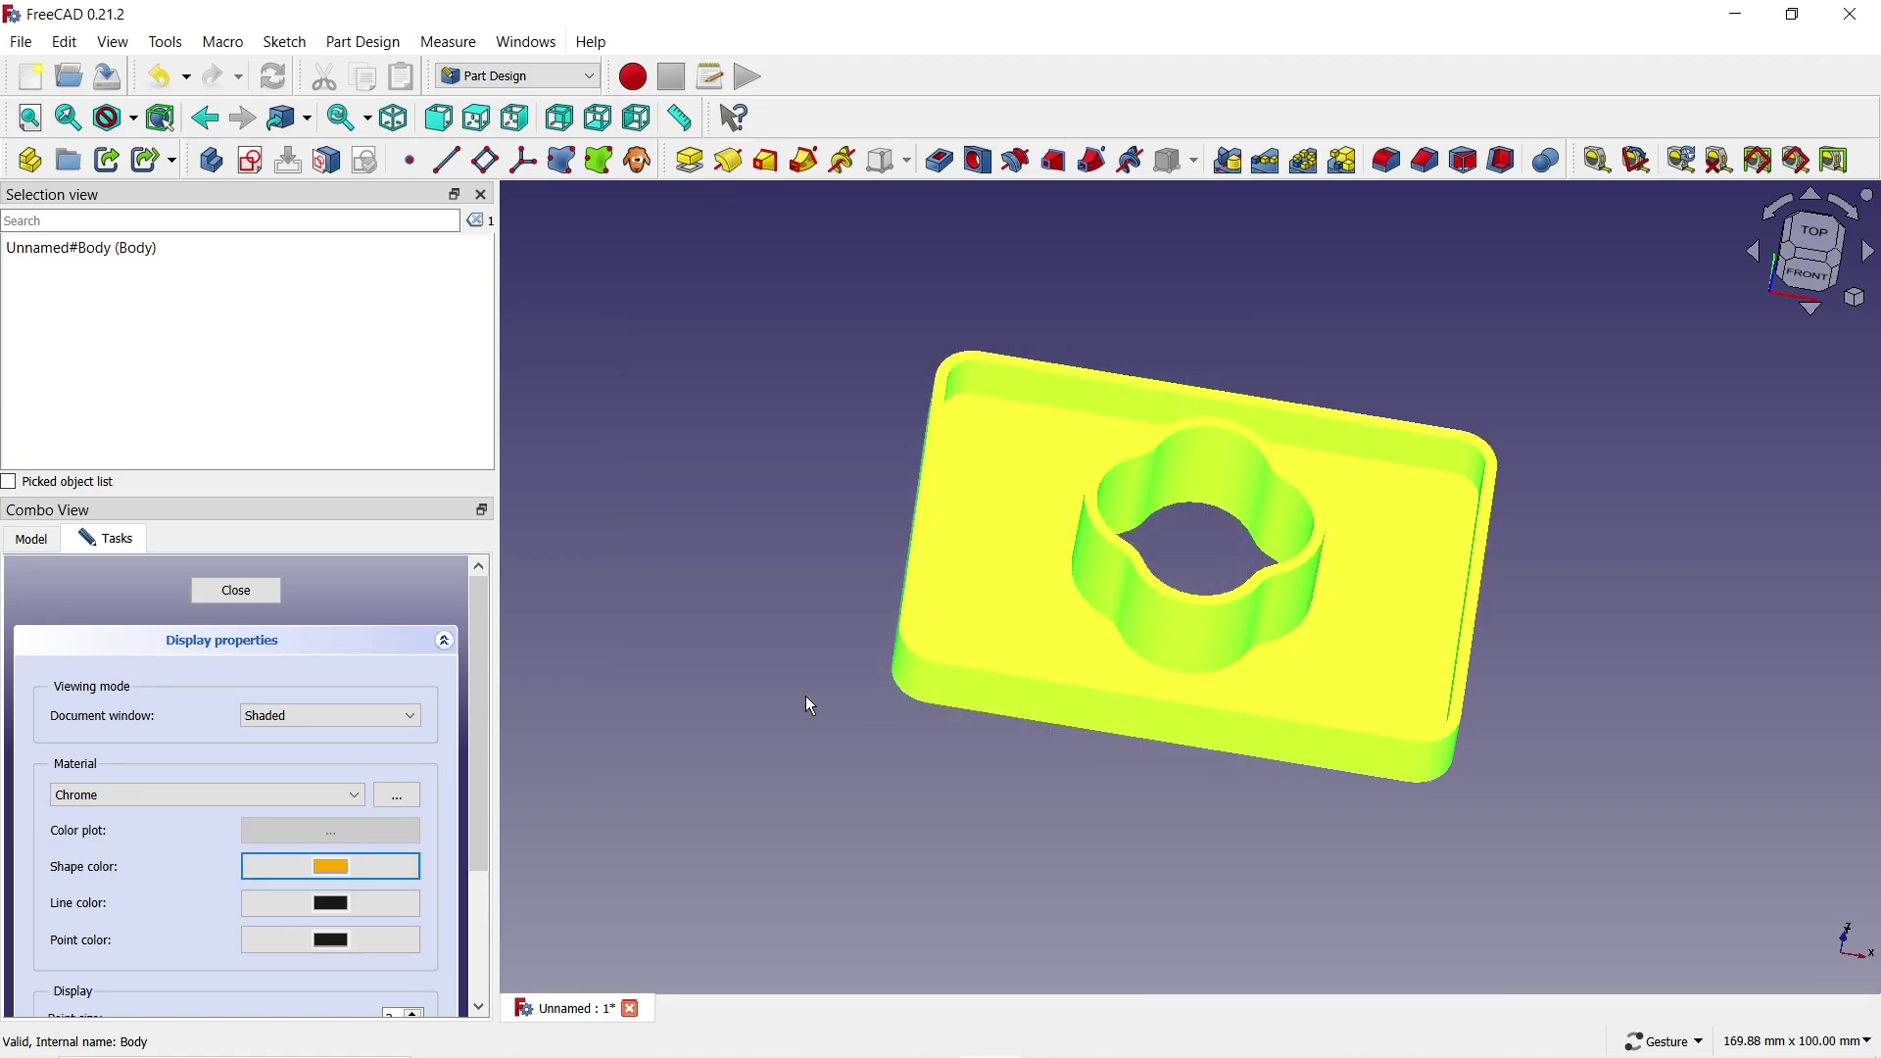
click(273, 595)
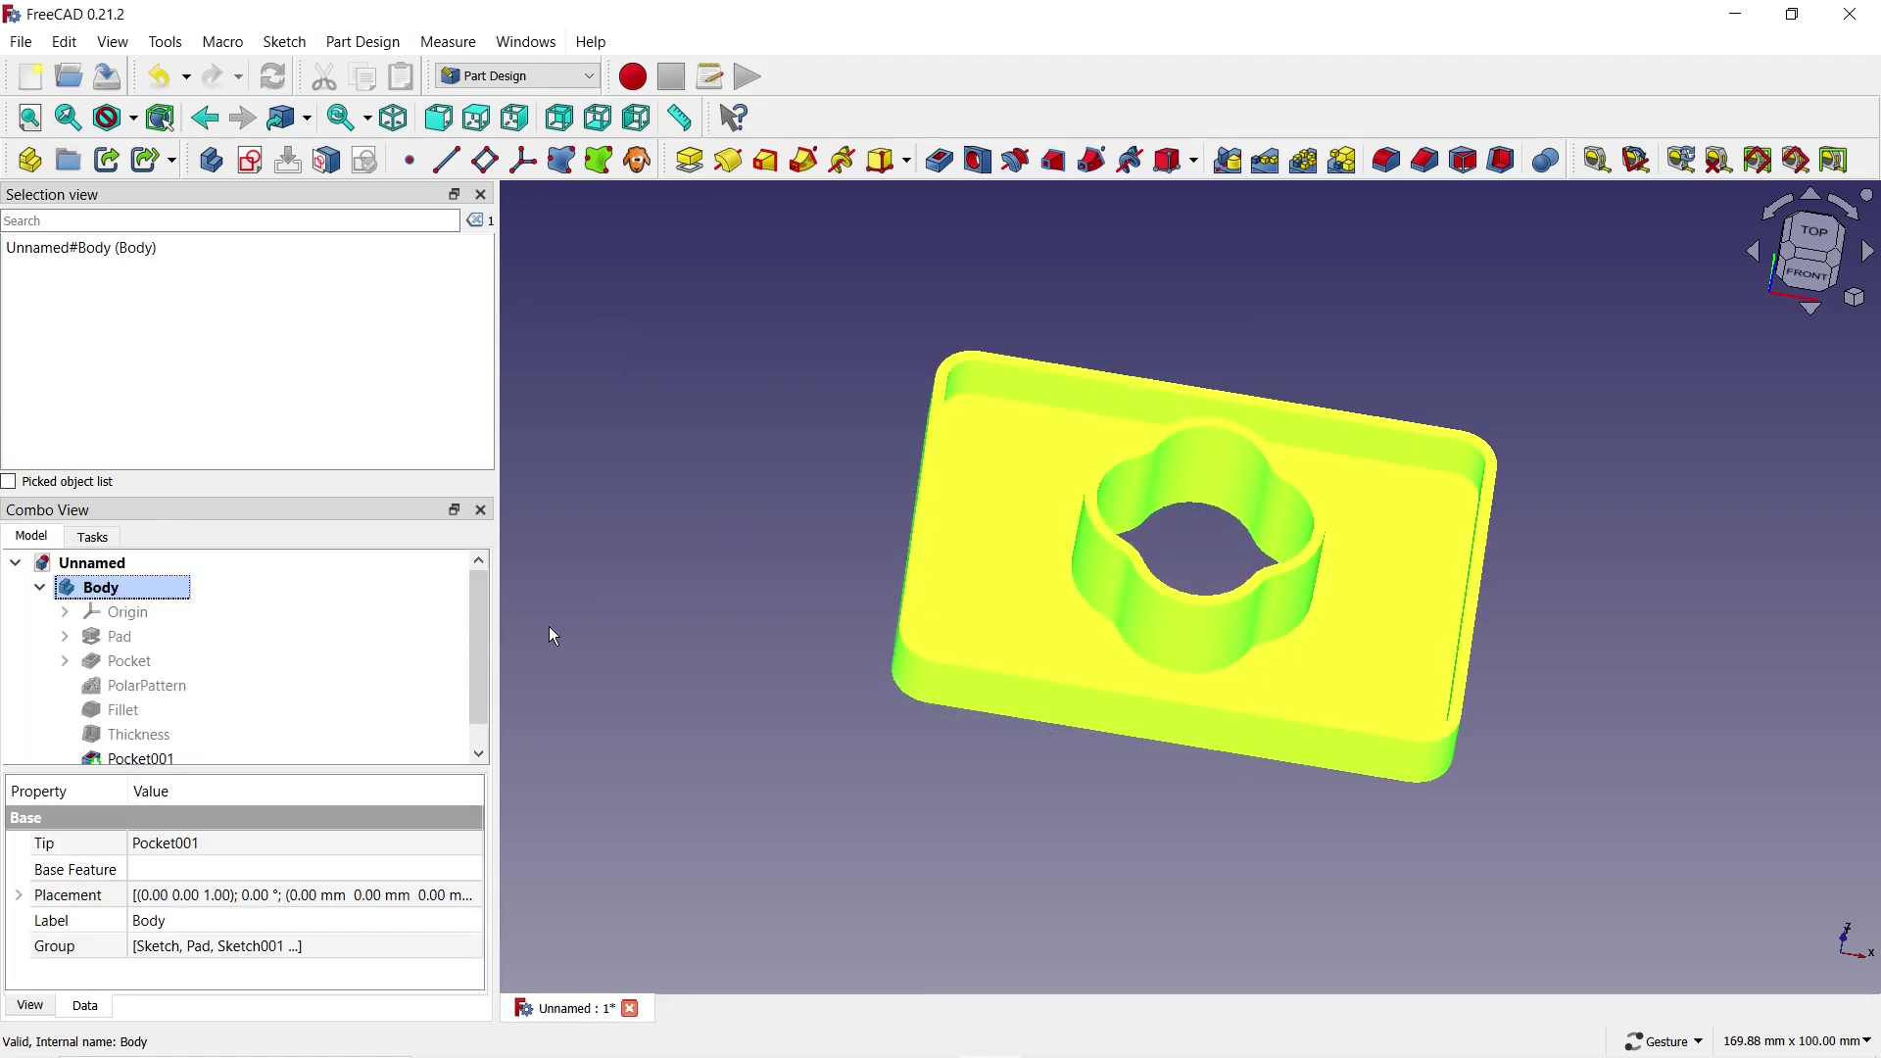
click(647, 643)
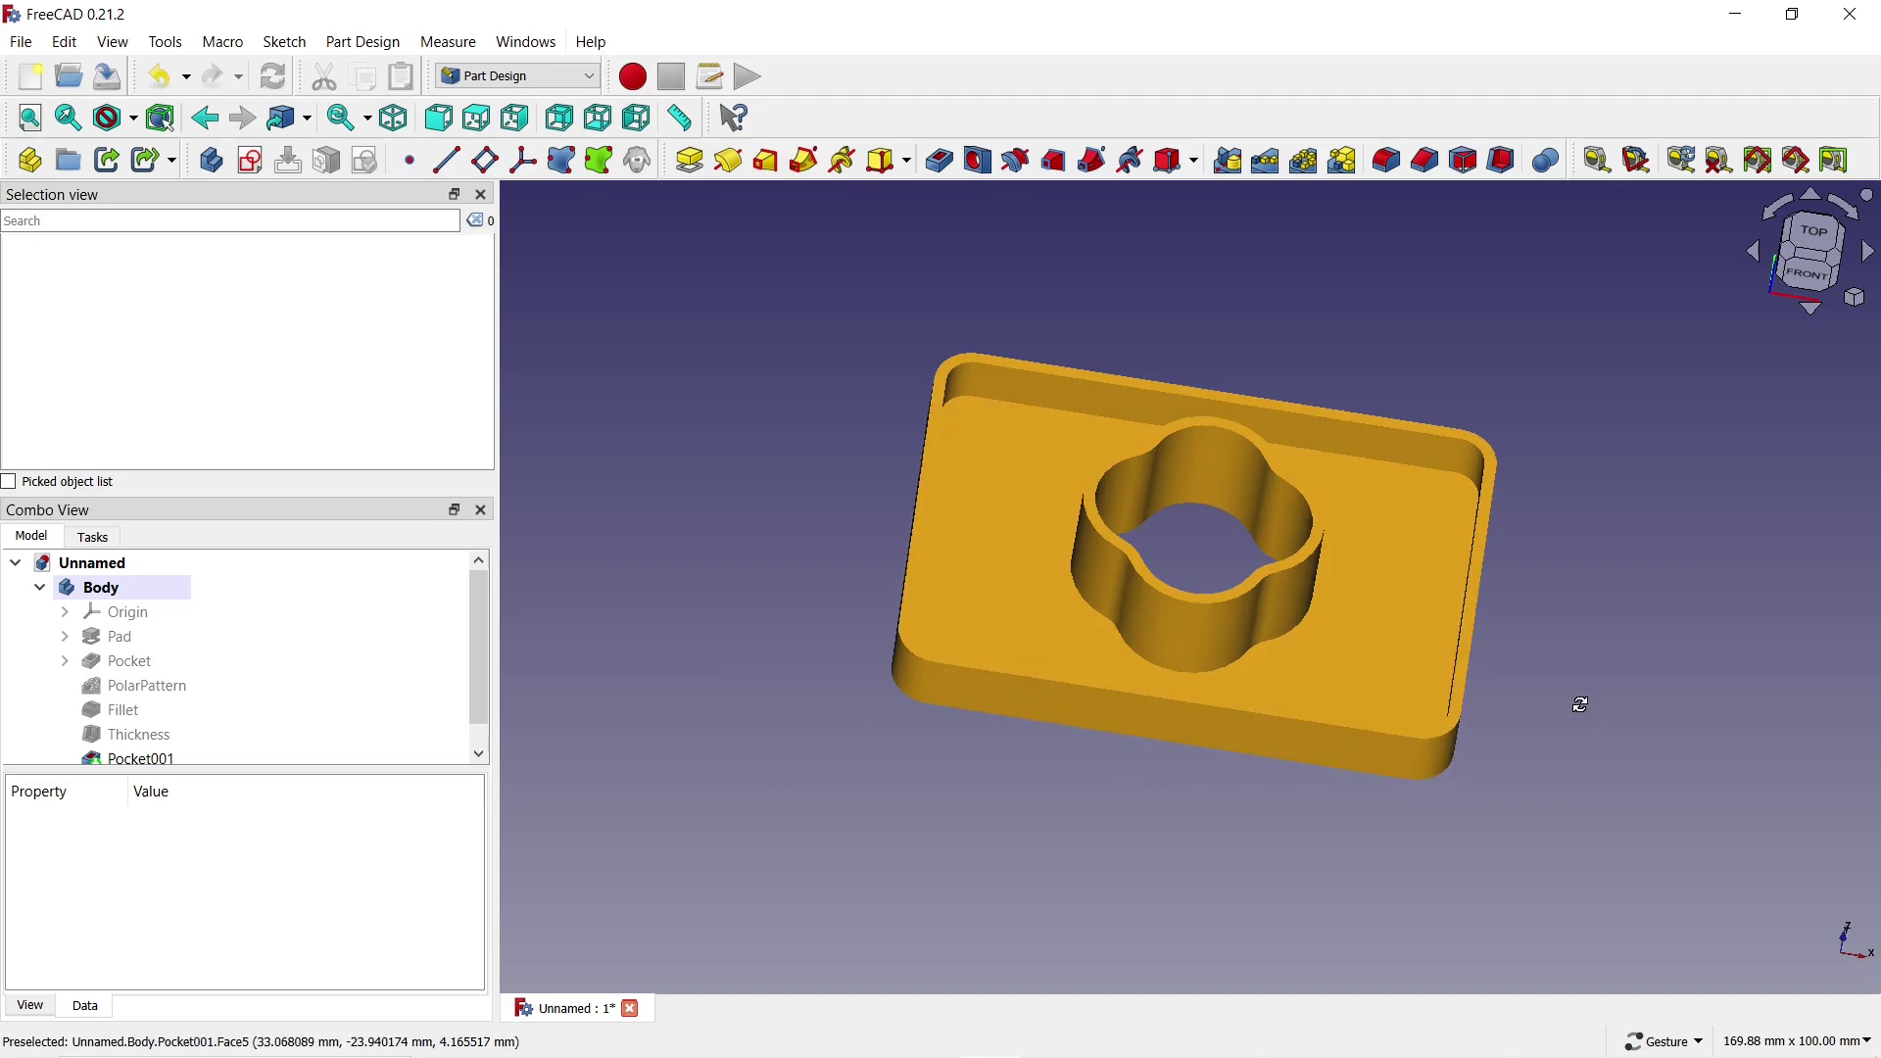
mouse_move(1559, 733)
mouse_down()
mouse_move(1530, 651)
mouse_move(1265, 744)
mouse_move(1084, 402)
mouse_move(1079, 621)
mouse_move(937, 819)
mouse_up()
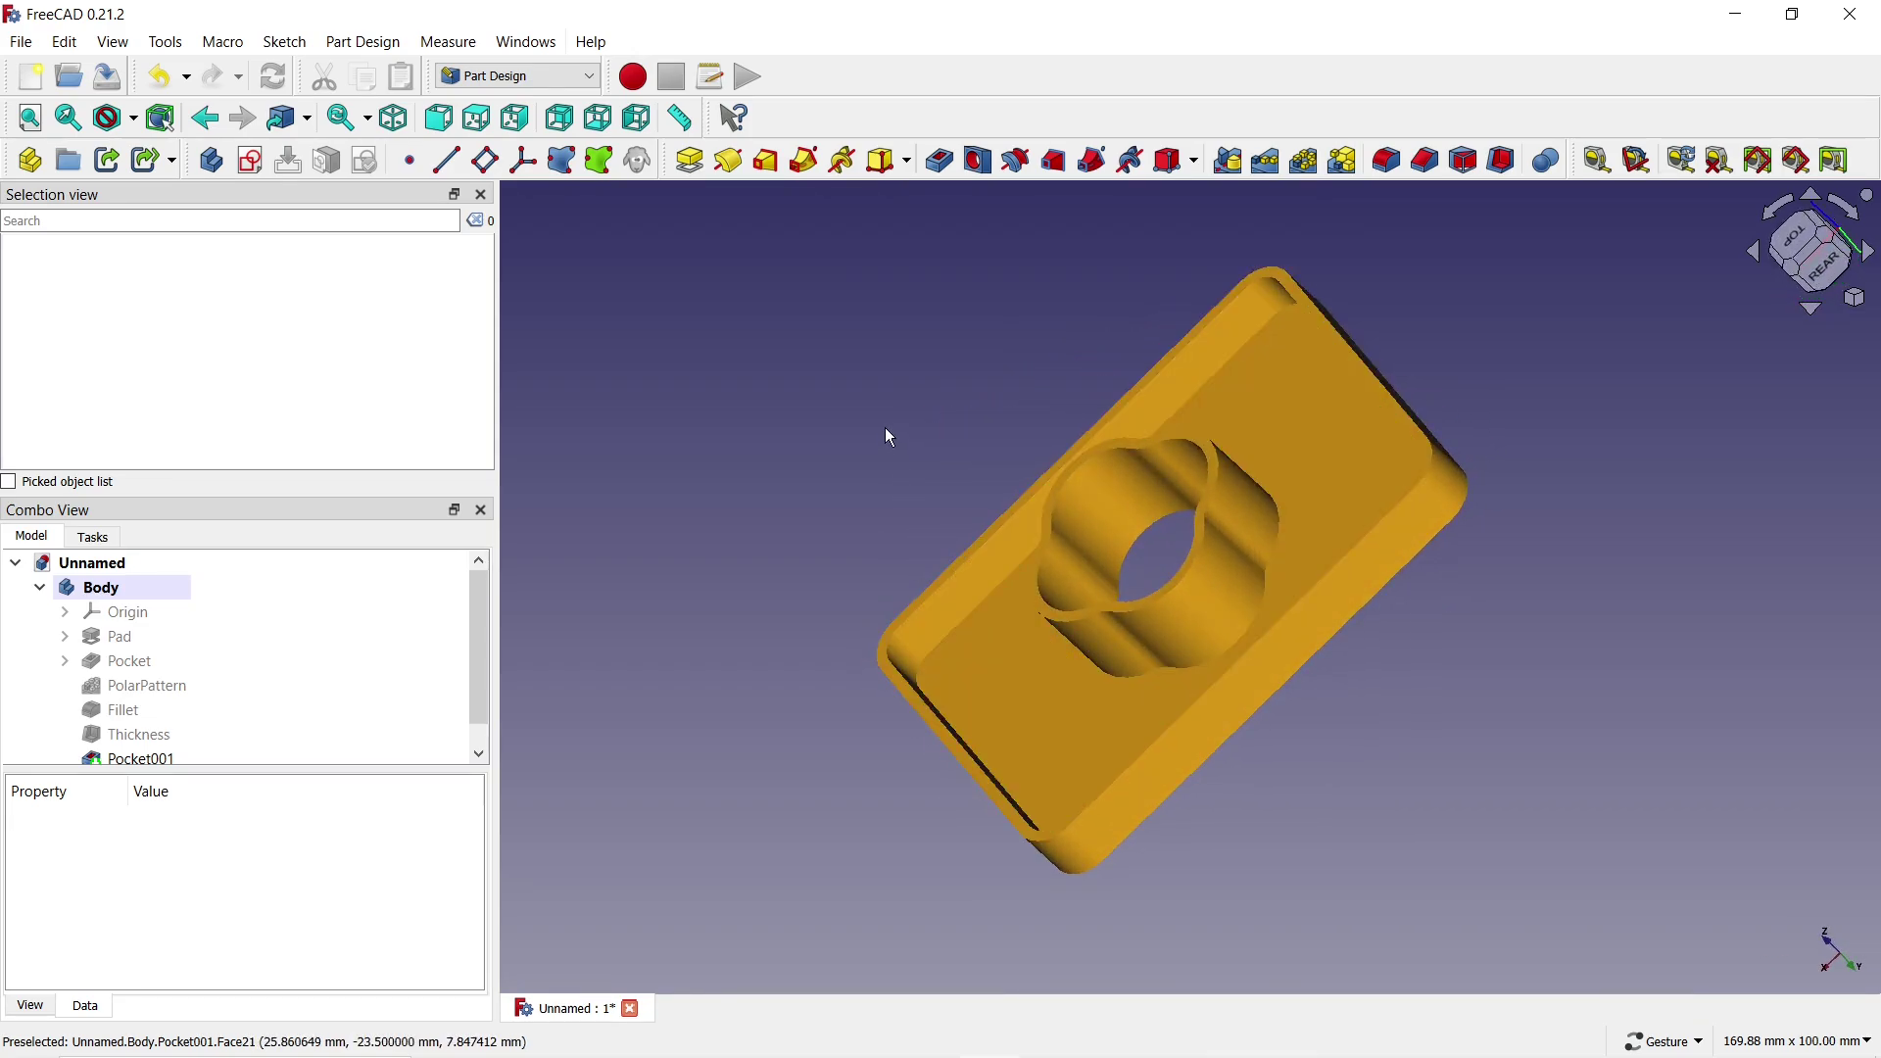
mouse_move(885, 427)
mouse_down()
mouse_move(1576, 794)
mouse_move(973, 388)
mouse_up()
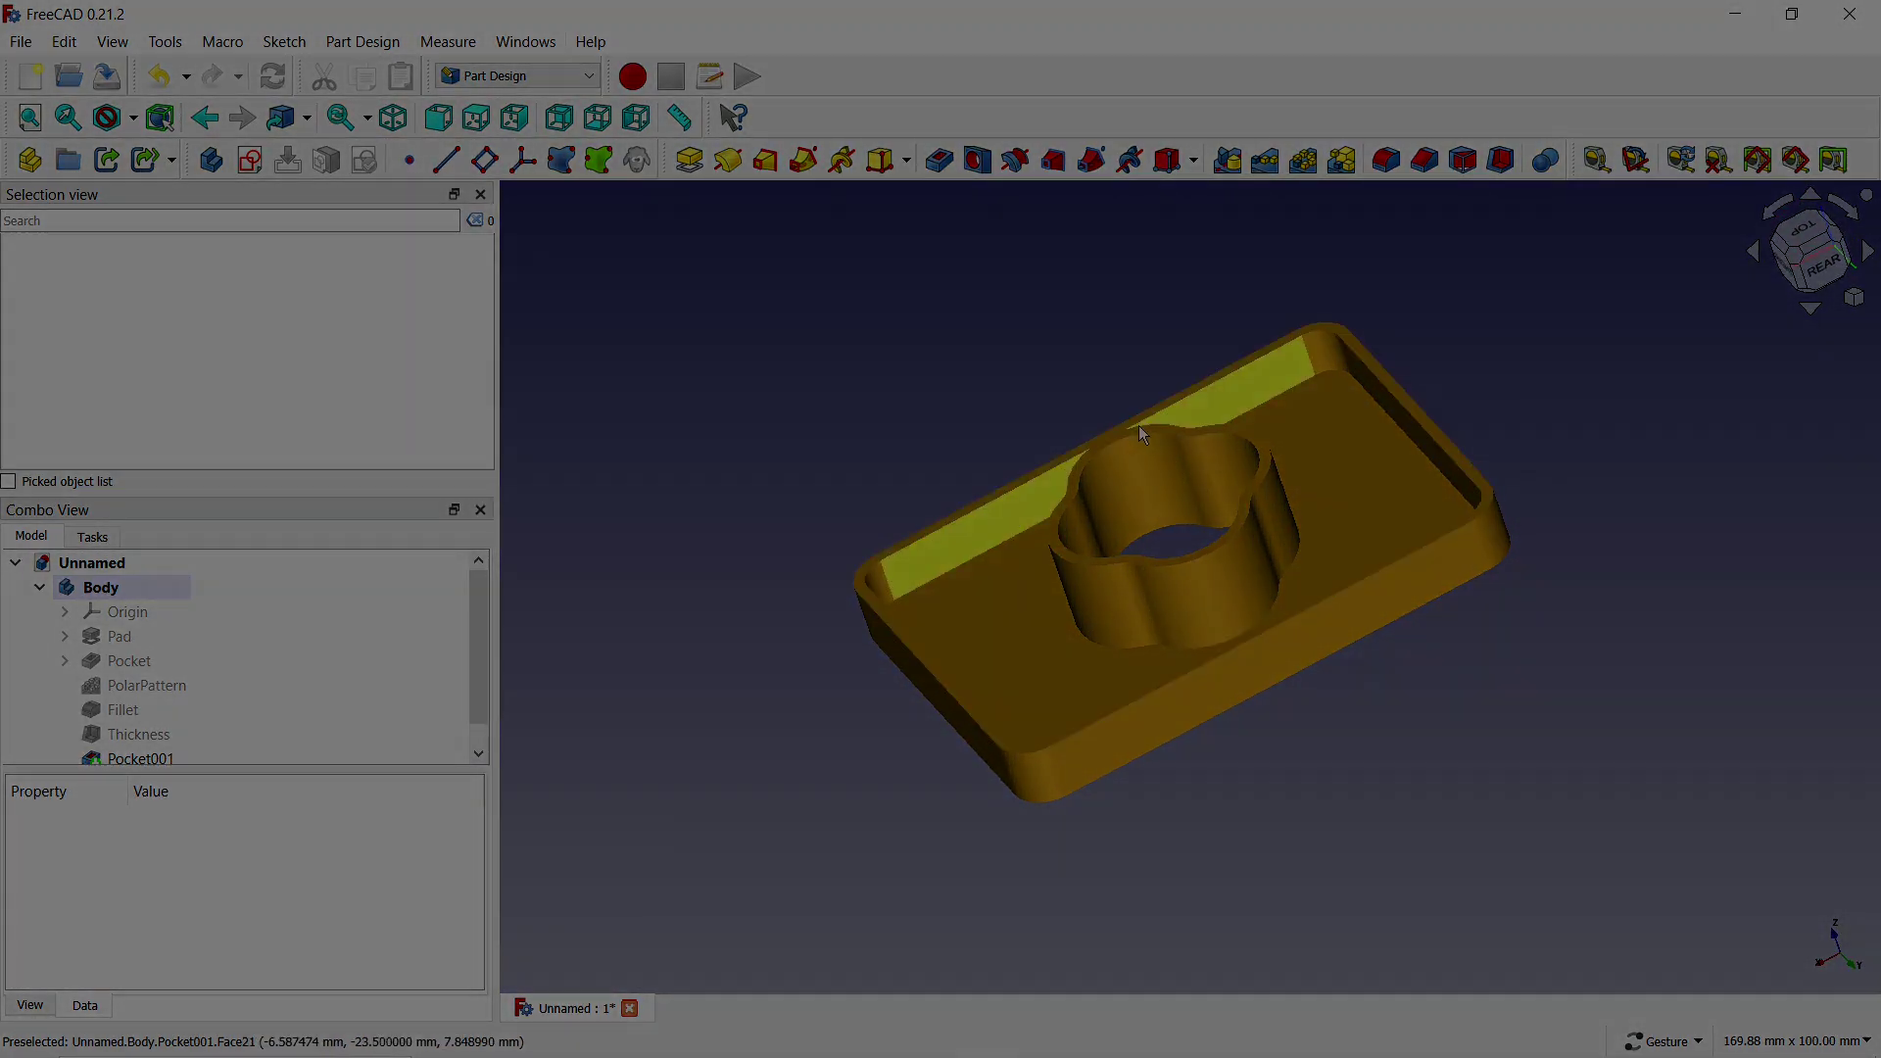